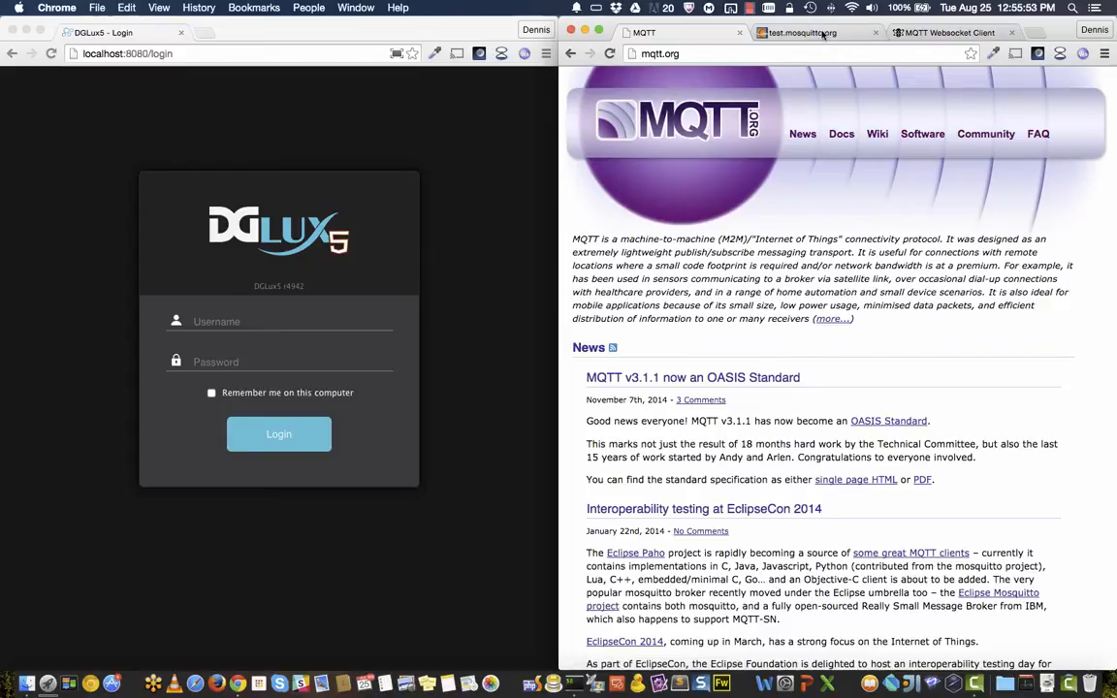
Bring up the test.mosquitto.org page and log in to DGLux5 with the saved username and password.
{"action": "left_click", "coordinate": [804, 35]}
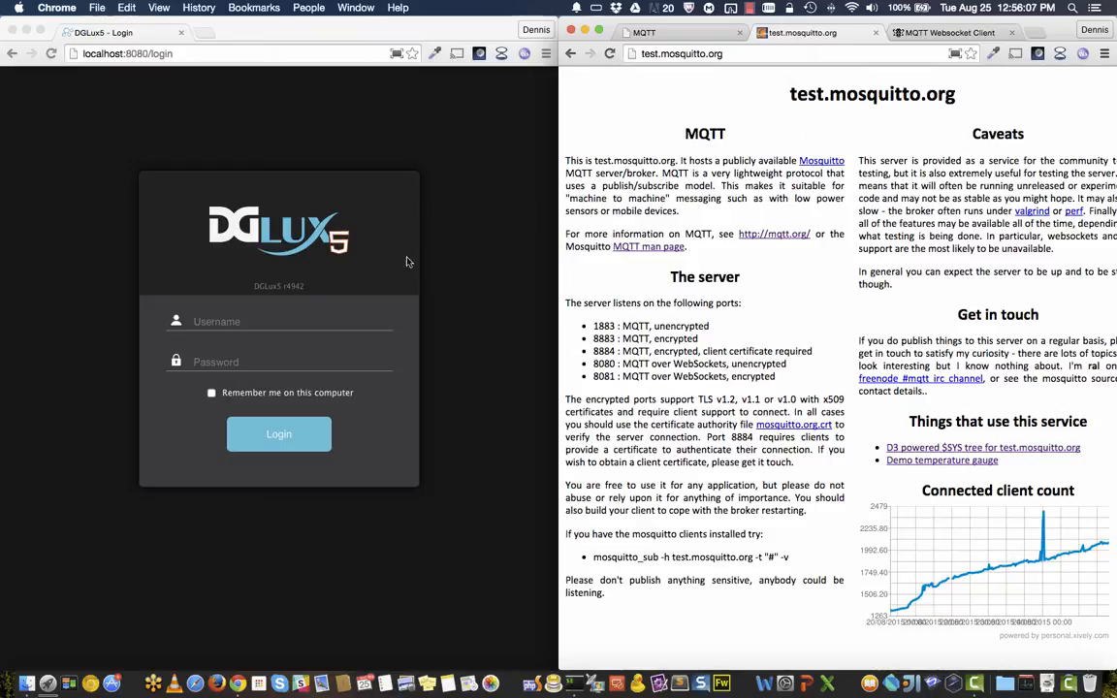
{"action": "left_click", "coordinate": [281, 321]}
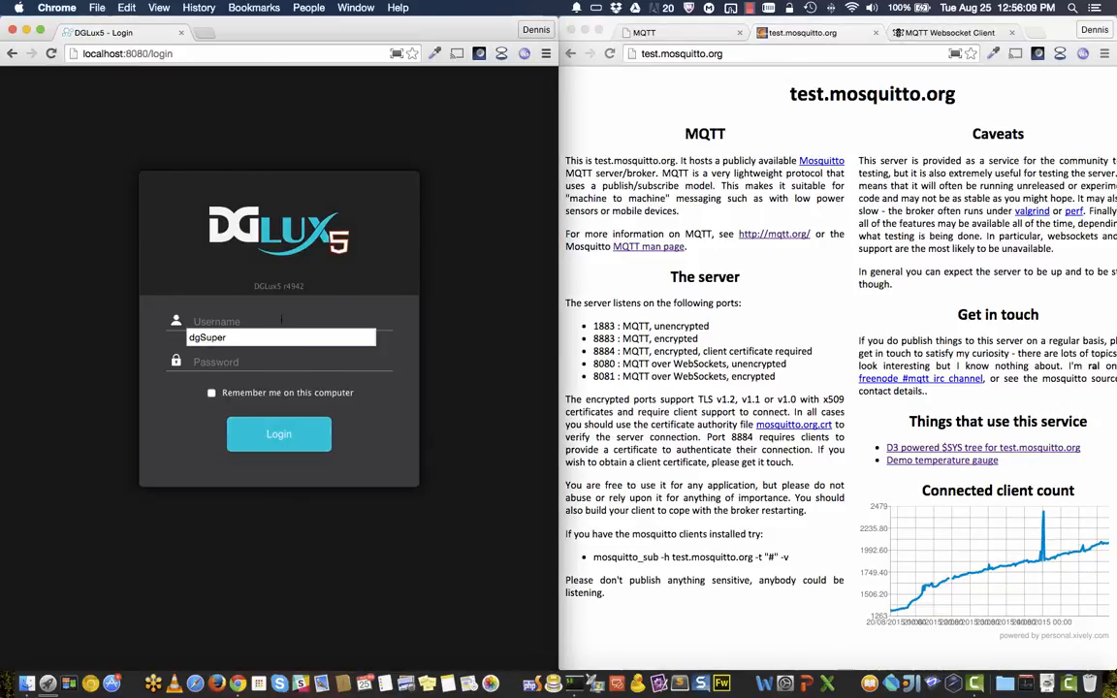
{"action": "key", "text": "Down"}
{"action": "key", "text": "Return"}
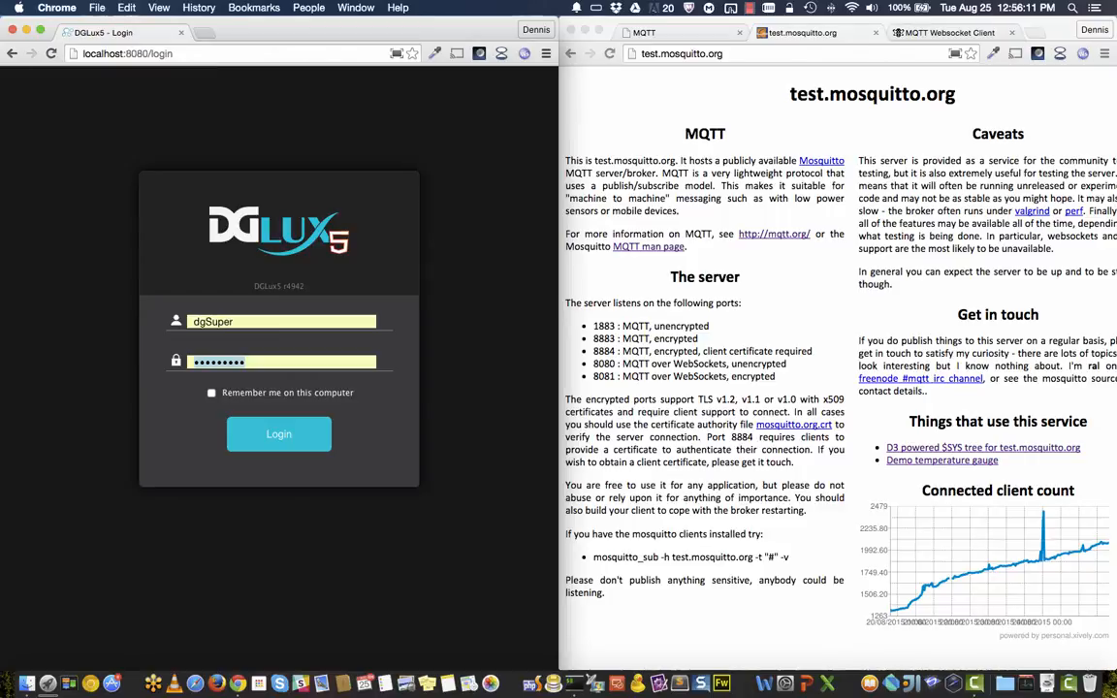
{"action": "left_click", "coordinate": [291, 444]}
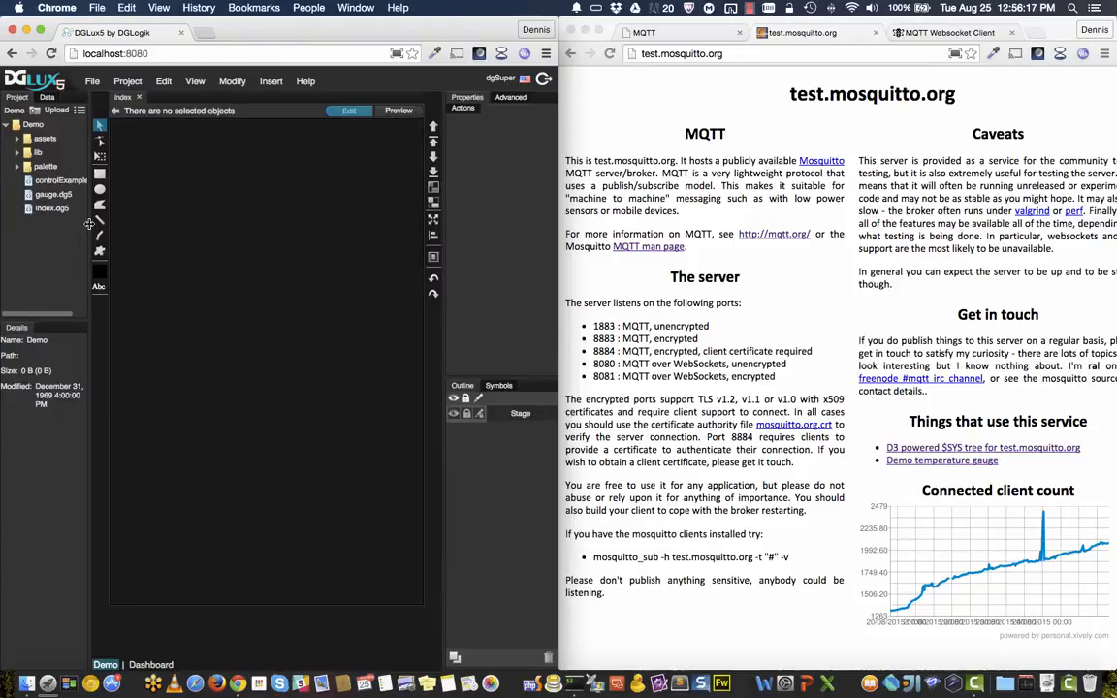
Install a new link of type MQTT, named MQTT, on the links node under sys in the data tree.
{"action": "left_click_drag", "start_coordinate": [89, 206], "coordinate": [119, 242]}
{"action": "left_click", "coordinate": [47, 98]}
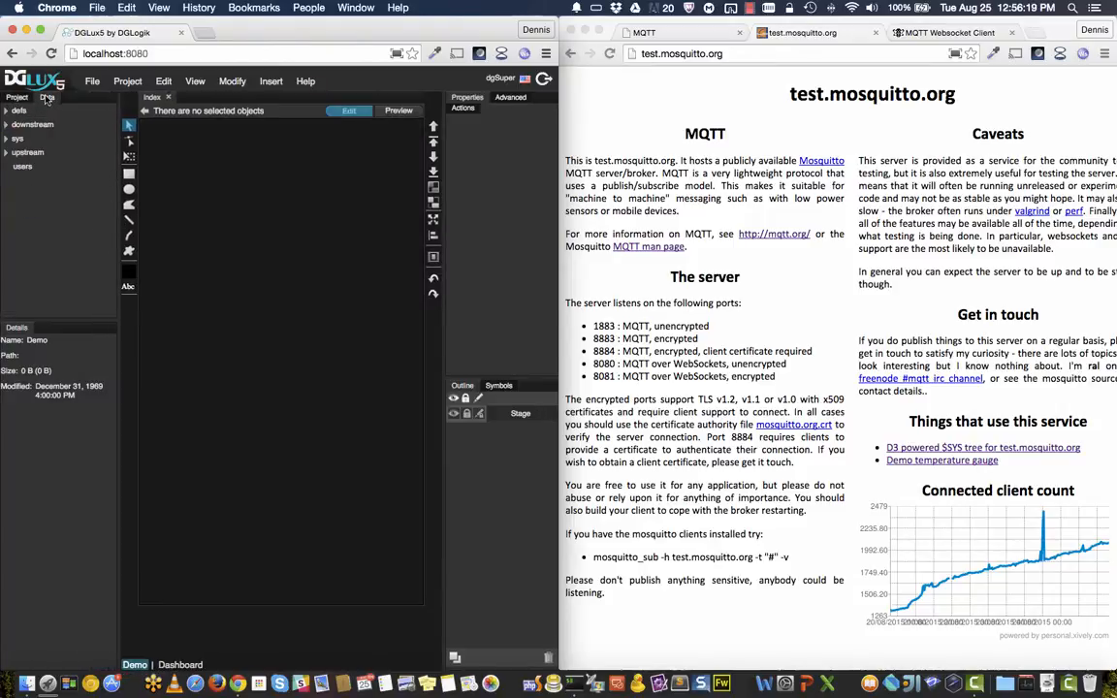
{"action": "left_click", "coordinate": [6, 139]}
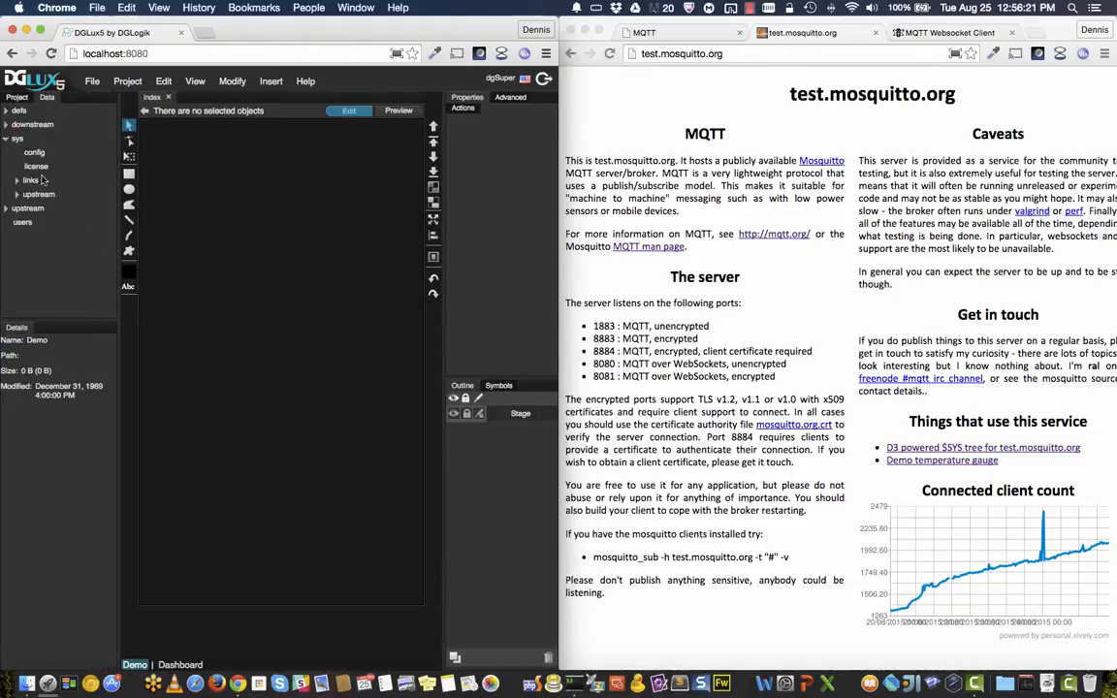
{"action": "left_click", "coordinate": [16, 180]}
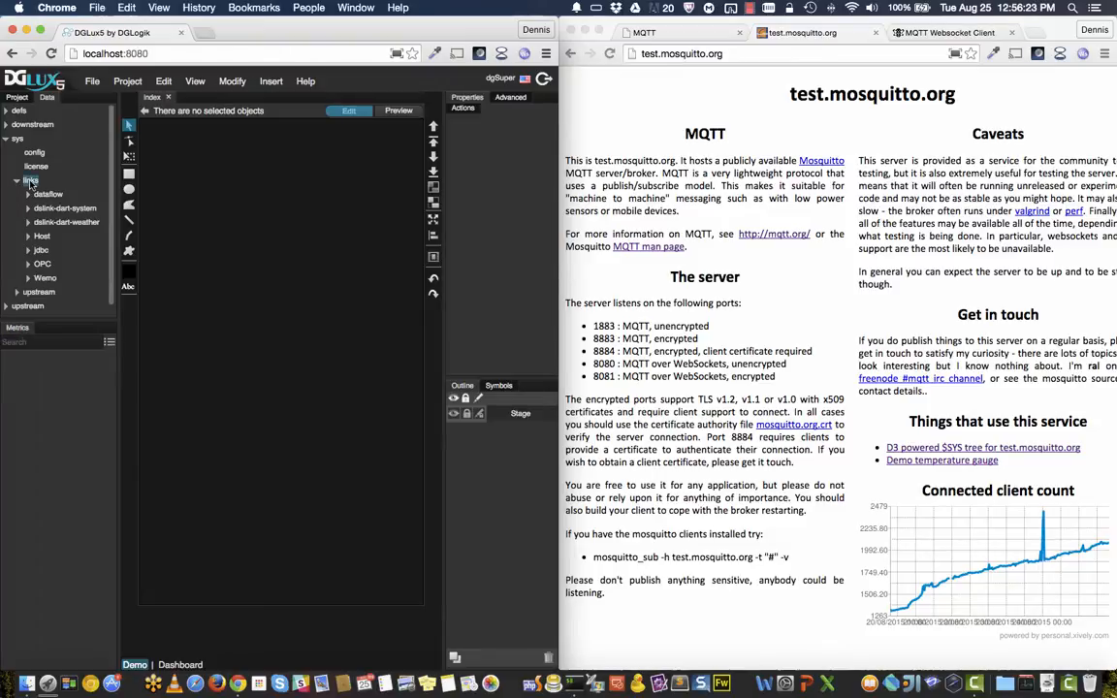
{"action": "right_click", "coordinate": [31, 182]}
{"action": "mouse_move", "coordinate": [60, 187]}
{"action": "mouse_move", "coordinate": [68, 215]}
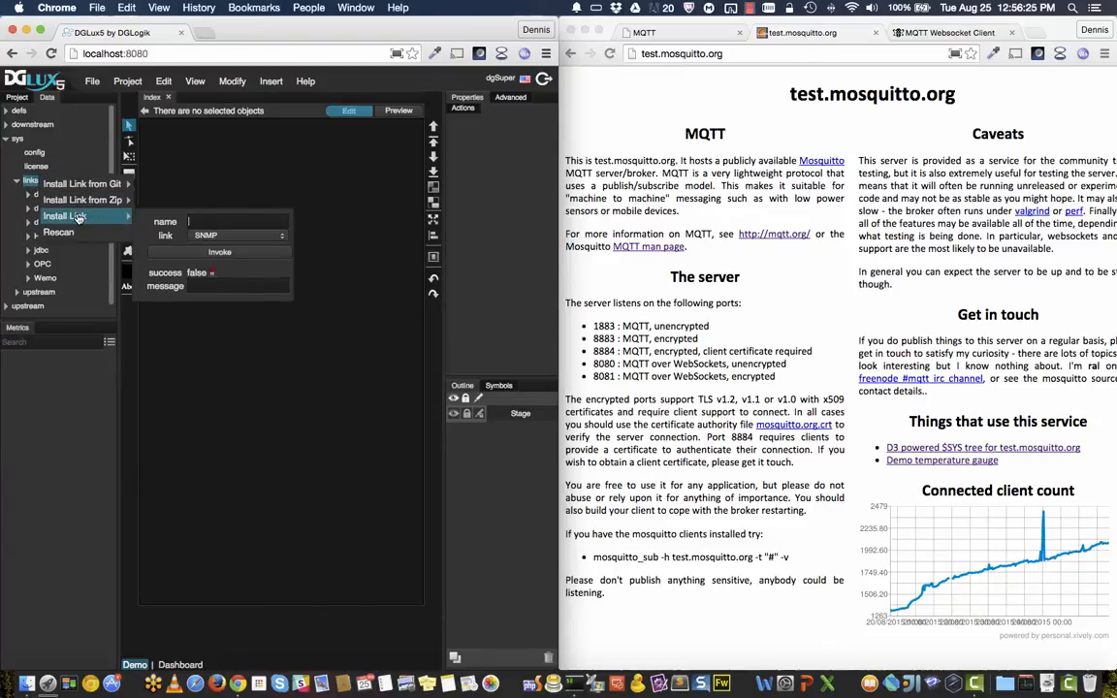
{"action": "type", "text": "MQTT"}
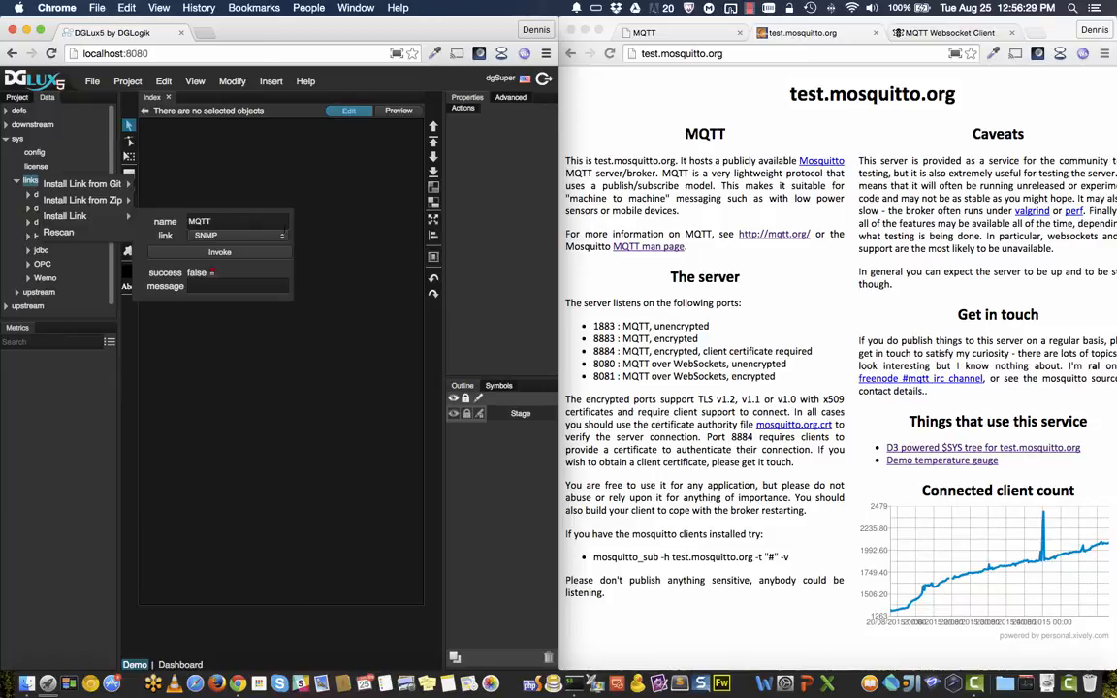
{"action": "left_click", "coordinate": [252, 236]}
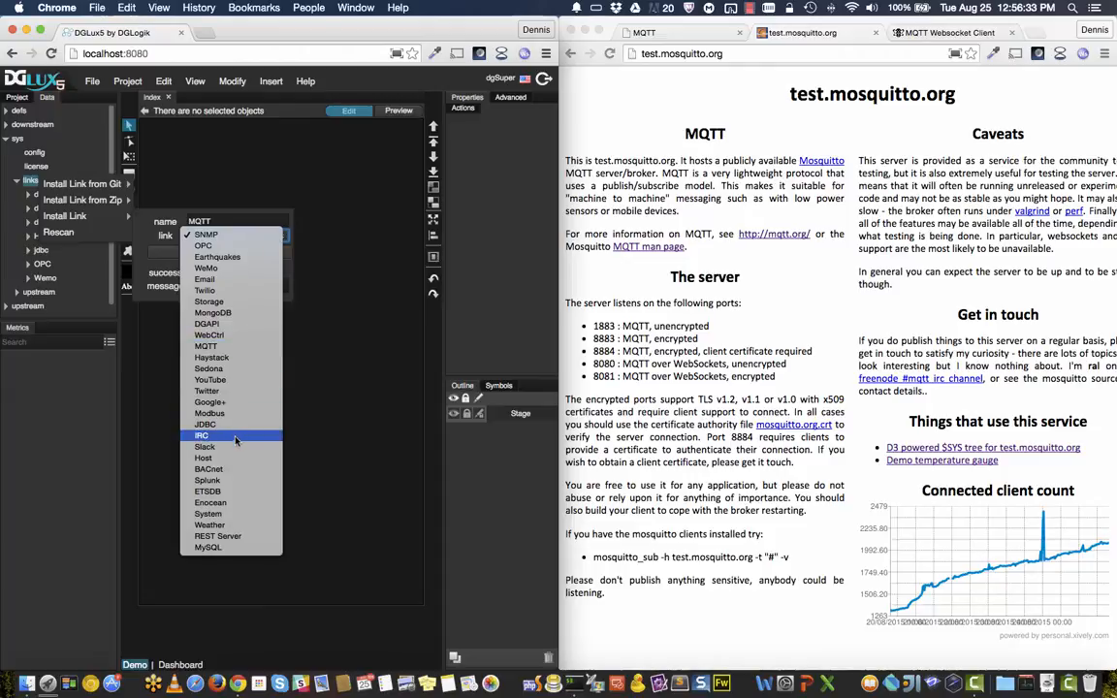
{"action": "left_click", "coordinate": [229, 347]}
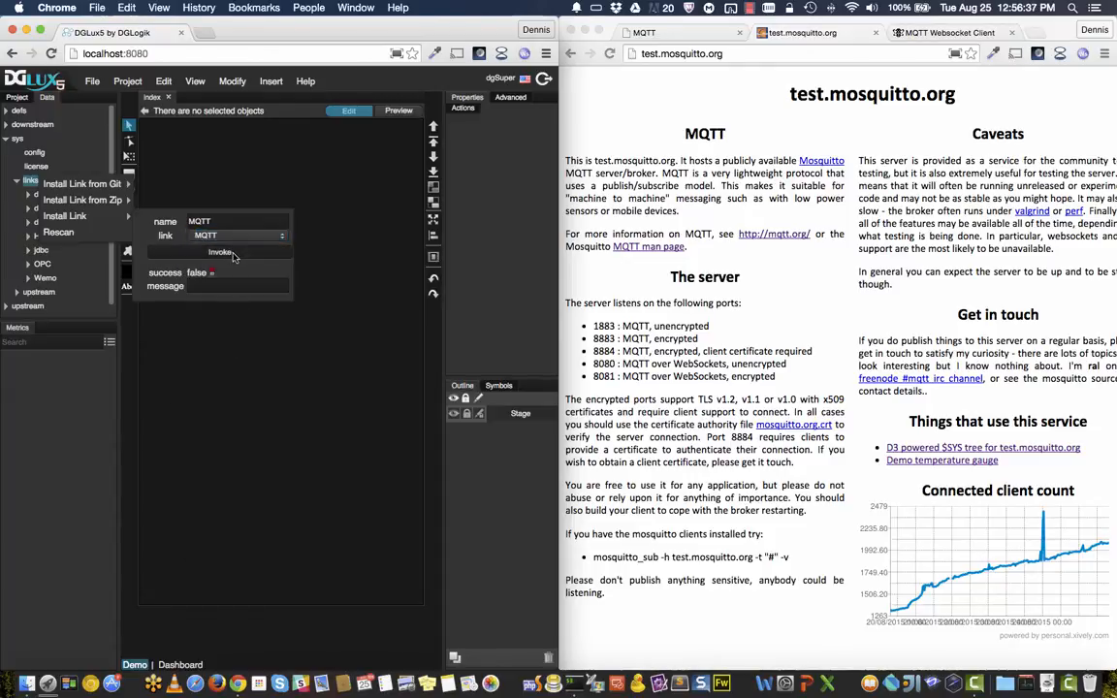
{"action": "left_click", "coordinate": [233, 255]}
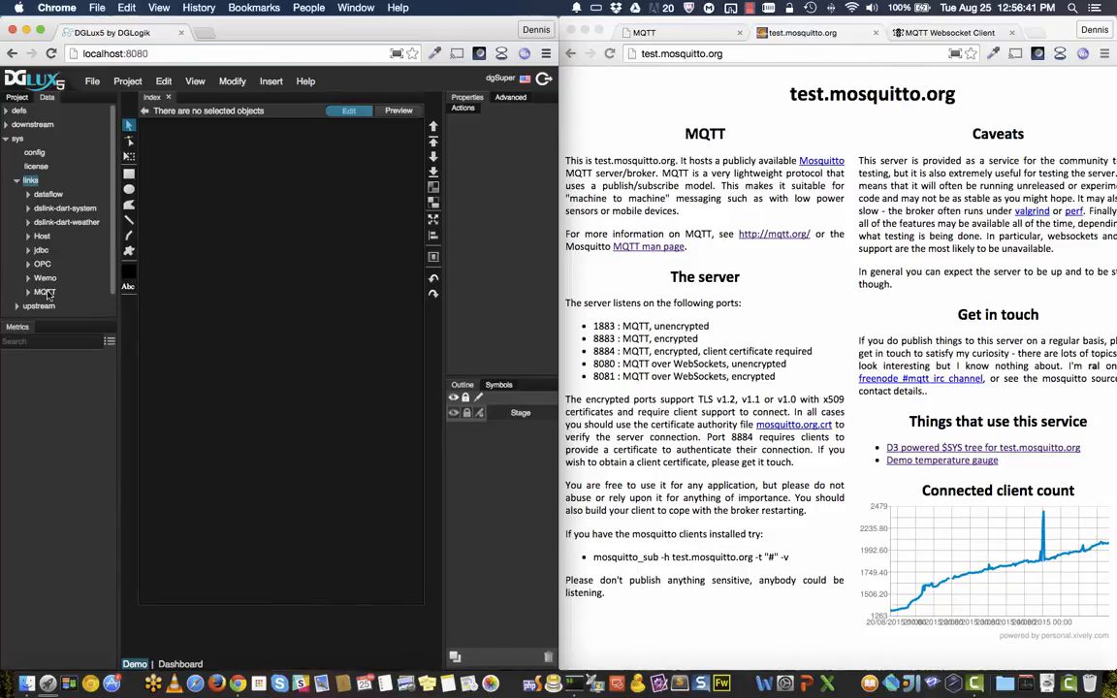
Start the newly installed MQTT link under sys > links.
{"action": "left_click", "coordinate": [44, 292]}
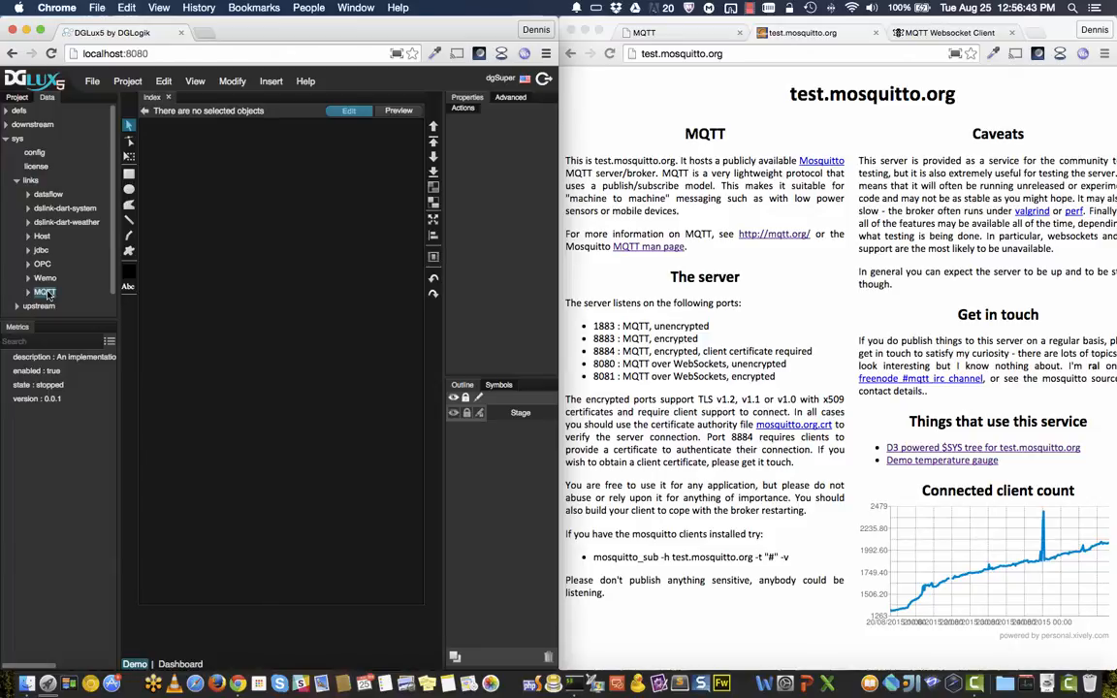
{"action": "right_click", "coordinate": [44, 291]}
{"action": "left_click", "coordinate": [114, 294]}
Begin adding a server to the MQTT node under downstream, with mosquitto as its name.
{"action": "left_click", "coordinate": [6, 127]}
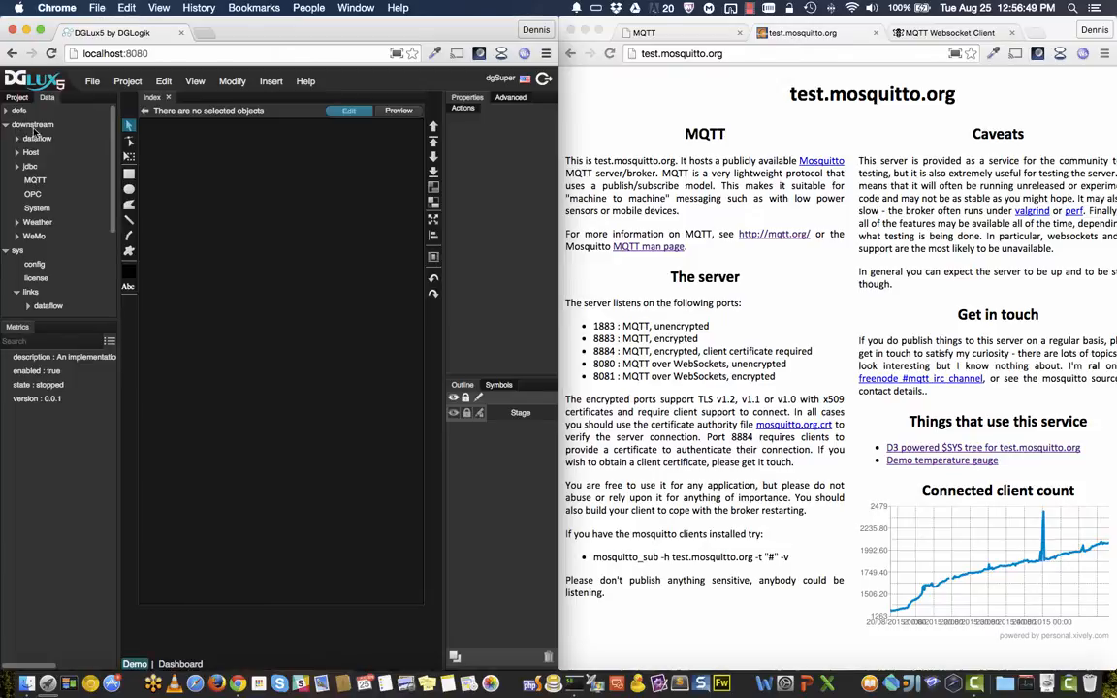
{"action": "left_click", "coordinate": [35, 180]}
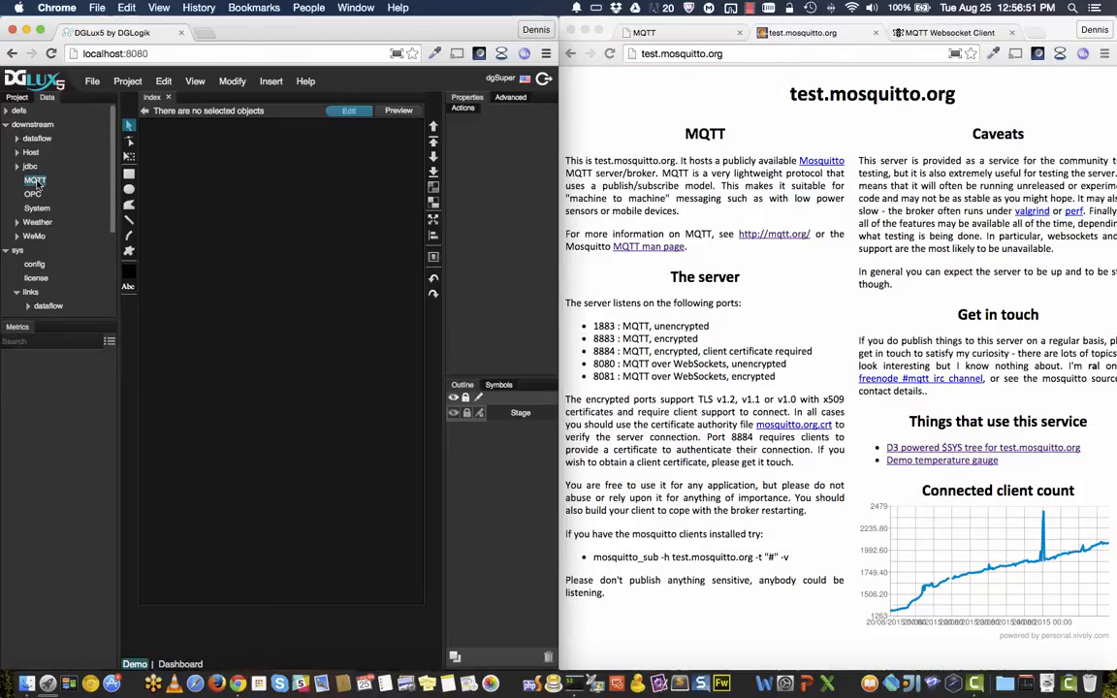
{"action": "right_click", "coordinate": [36, 182]}
{"action": "mouse_move", "coordinate": [78, 184]}
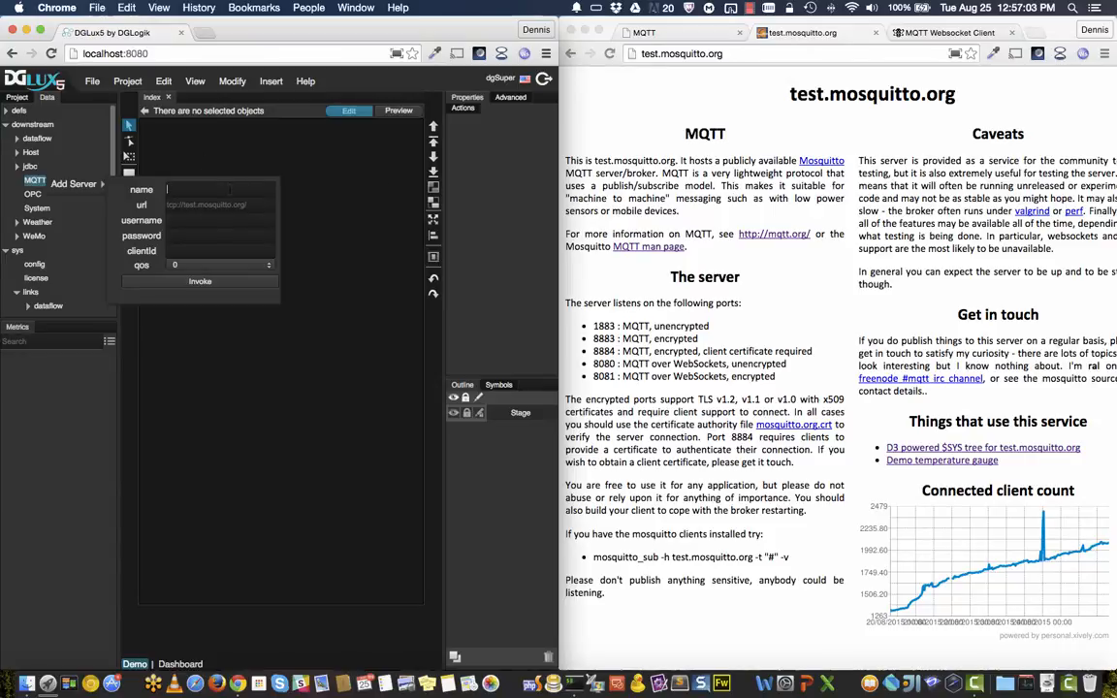
{"action": "type", "text": "mosquitto"}
Set the new server's URL to tcp://test.mosquitto.org, copying the host name from the Mosquitto test page.
{"action": "left_click", "coordinate": [652, 519]}
{"action": "left_click_drag", "start_coordinate": [672, 559], "coordinate": [754, 559]}
{"action": "key", "text": "super+c"}
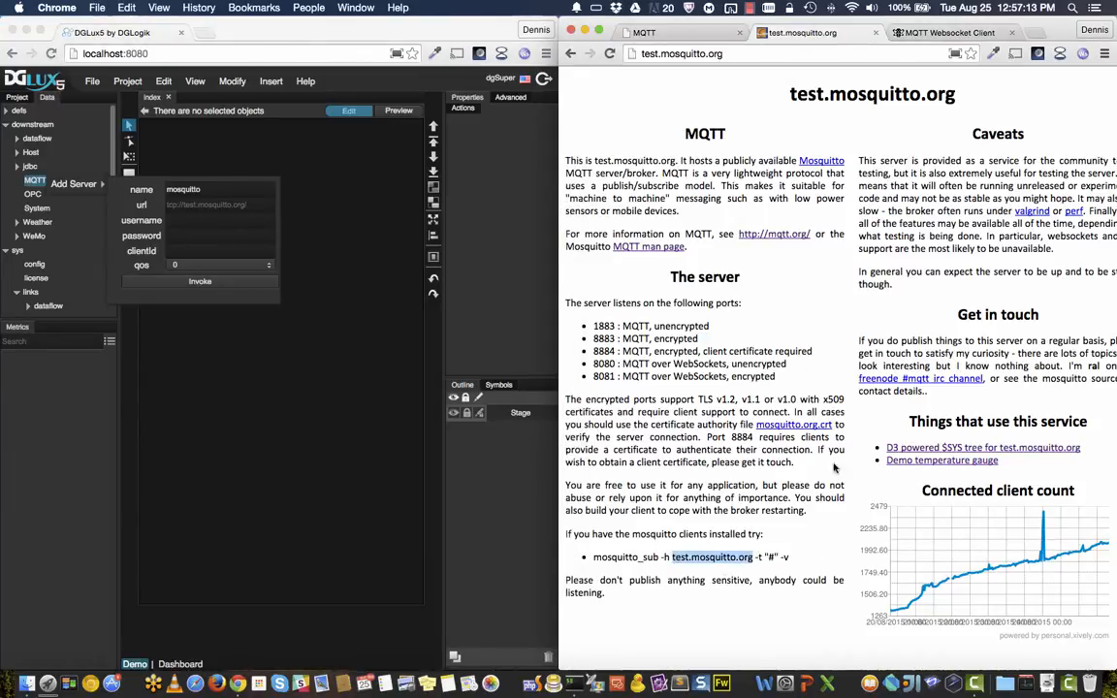
{"action": "left_click", "coordinate": [172, 205]}
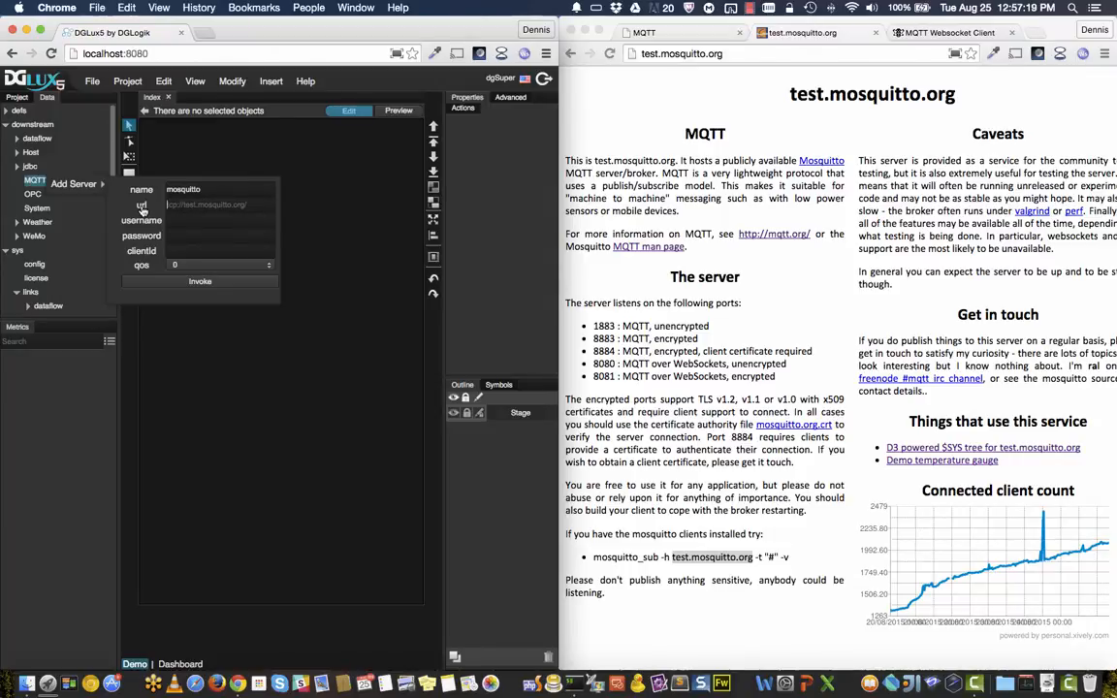
{"action": "mouse_move", "coordinate": [142, 210]}
{"action": "type", "text": "tcp://"}
{"action": "key", "text": "super+v"}
{"action": "type", "text": ":8080"}
{"action": "key", "text": "BackSpace"}
{"action": "key", "text": "BackSpace"}
{"action": "key", "text": "BackSpace"}
{"action": "key", "text": "BackSpace"}
{"action": "key", "text": "BackSpace"}
Keep the QoS at 0, set the client ID to dsa-ranom1234 and create the server.
{"action": "left_click", "coordinate": [224, 268]}
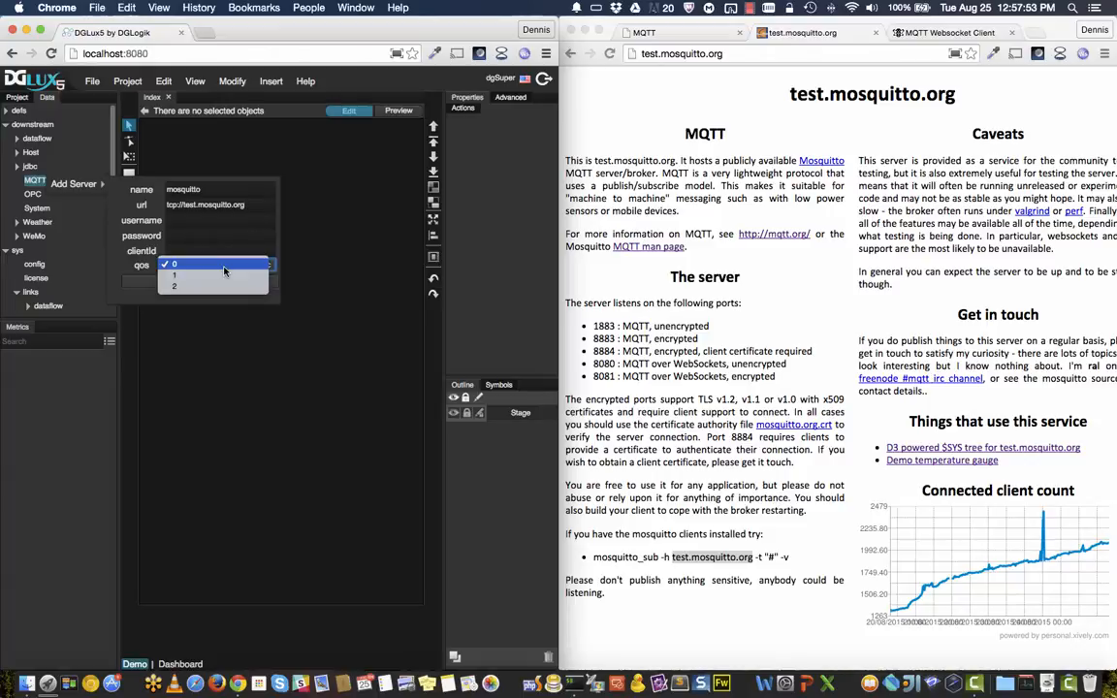
{"action": "left_click", "coordinate": [130, 263]}
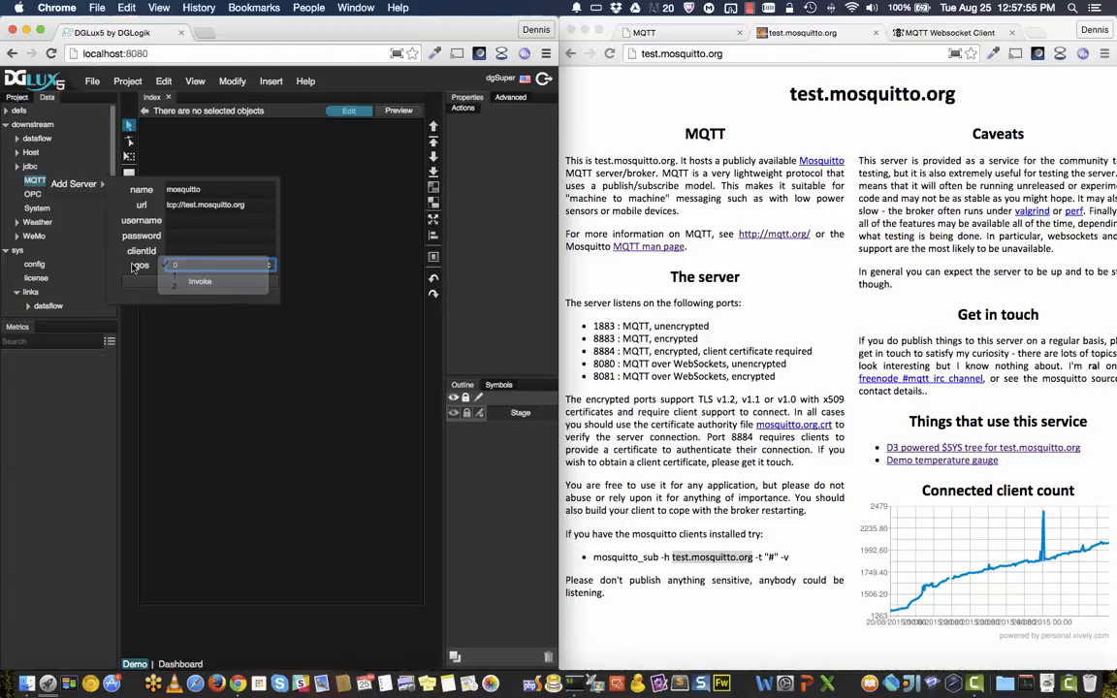
{"action": "mouse_move", "coordinate": [146, 270]}
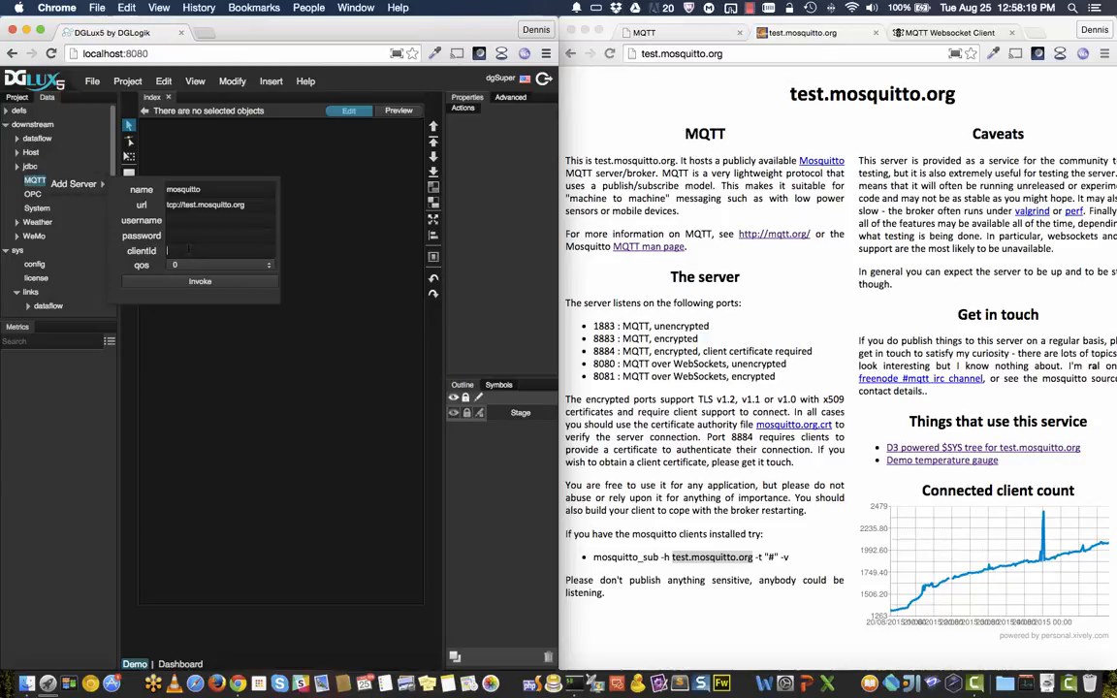
{"action": "type", "text": "dsa-ranom1234"}
{"action": "left_click", "coordinate": [206, 281]}
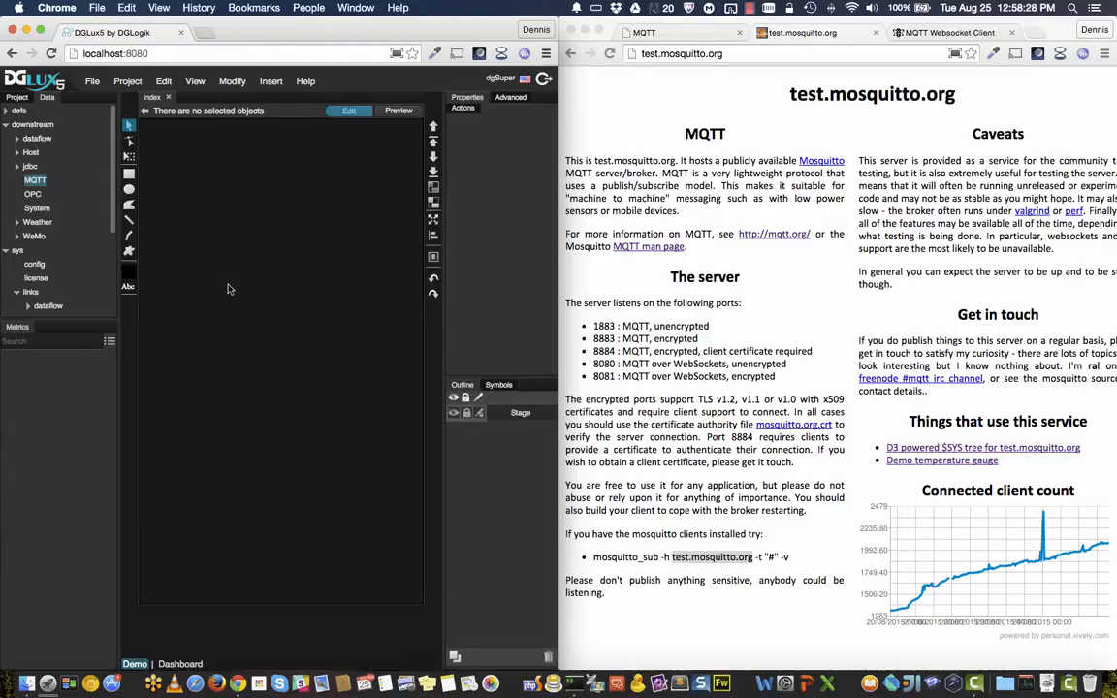
Expand the mosquitto server under the MQTT node and check its connection status.
{"action": "left_click", "coordinate": [16, 180]}
{"action": "left_click", "coordinate": [28, 194]}
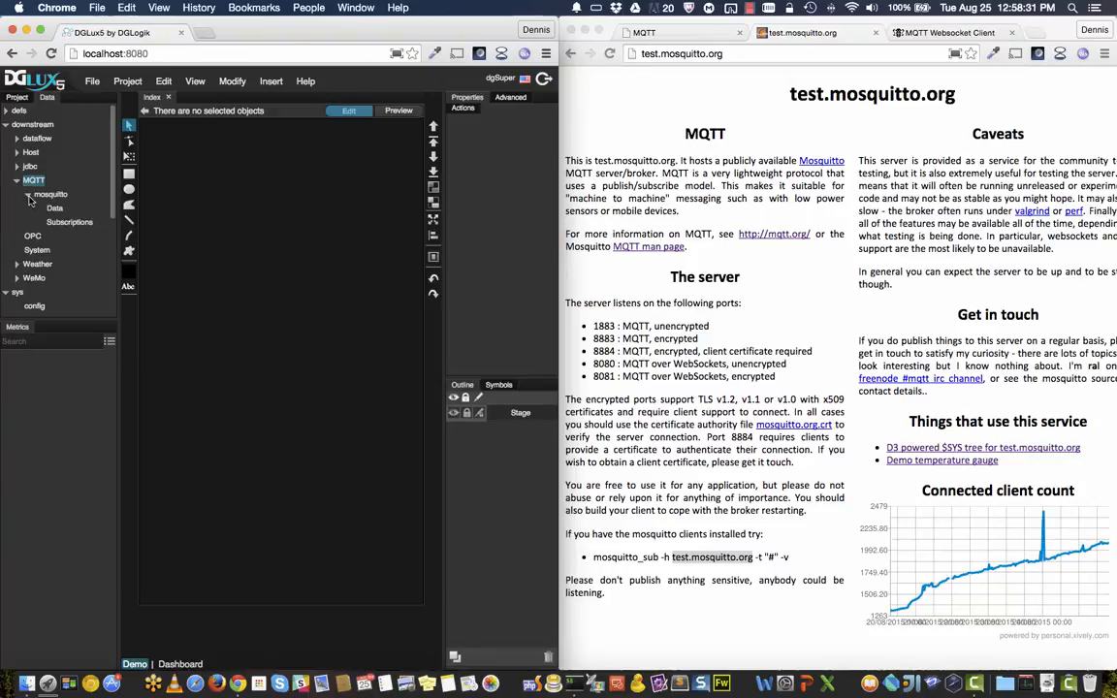
{"action": "left_click", "coordinate": [50, 194]}
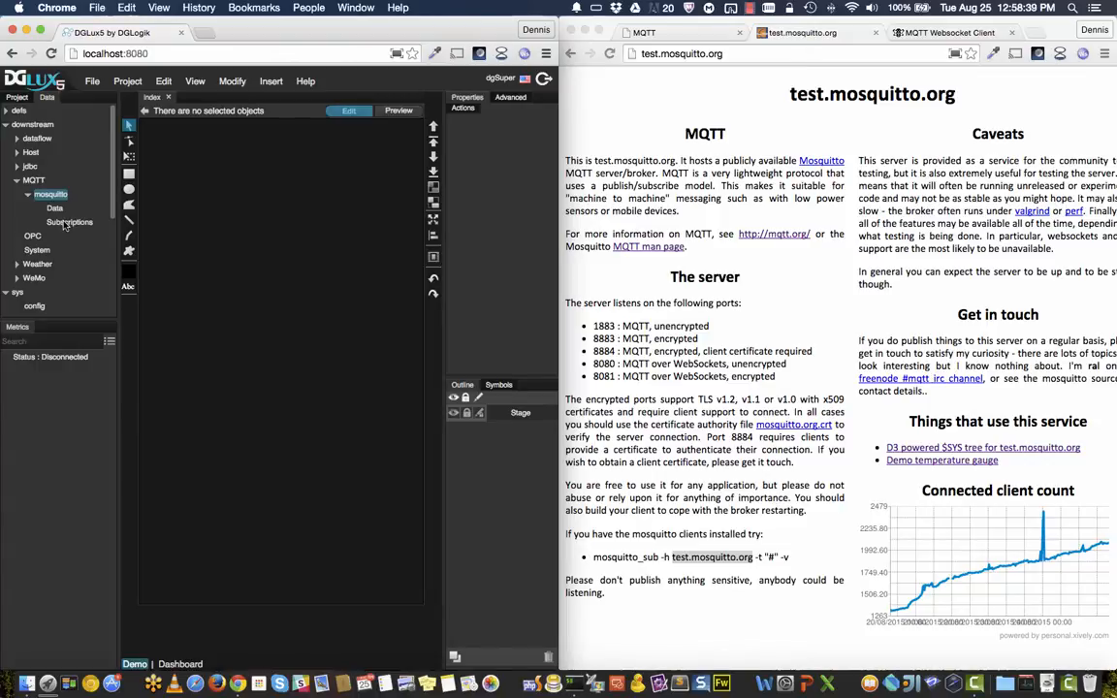
Select the server's Subscriptions node and view the D3 powered $SYS tree for test.mosquitto.org.
{"action": "left_click", "coordinate": [64, 224]}
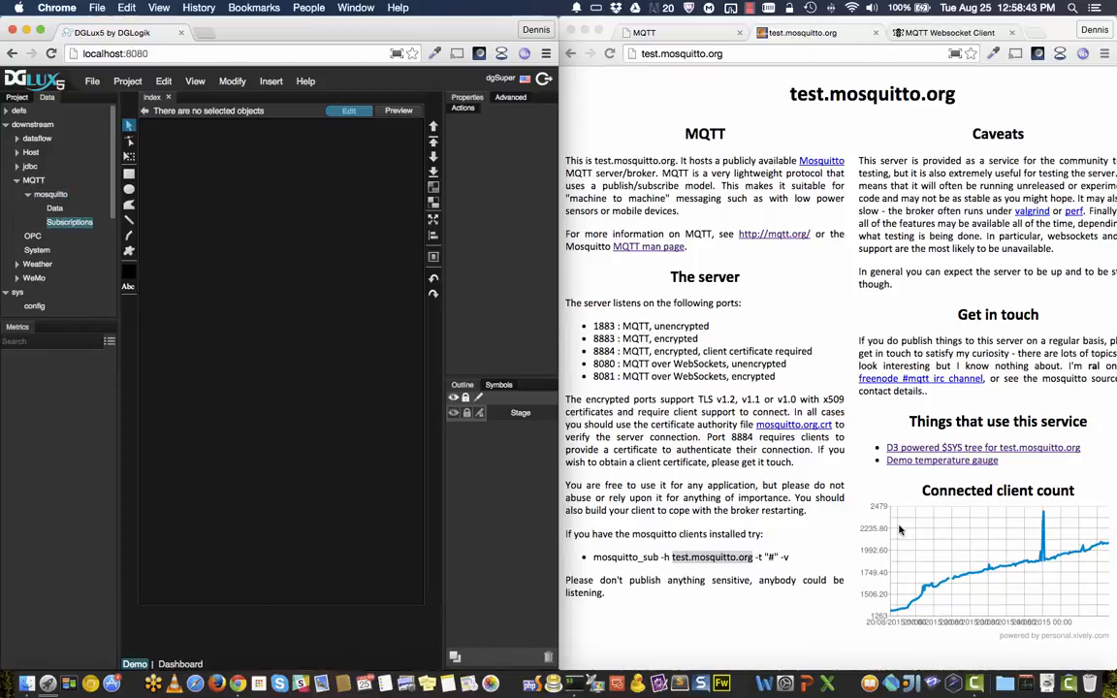
{"action": "left_click", "coordinate": [884, 388]}
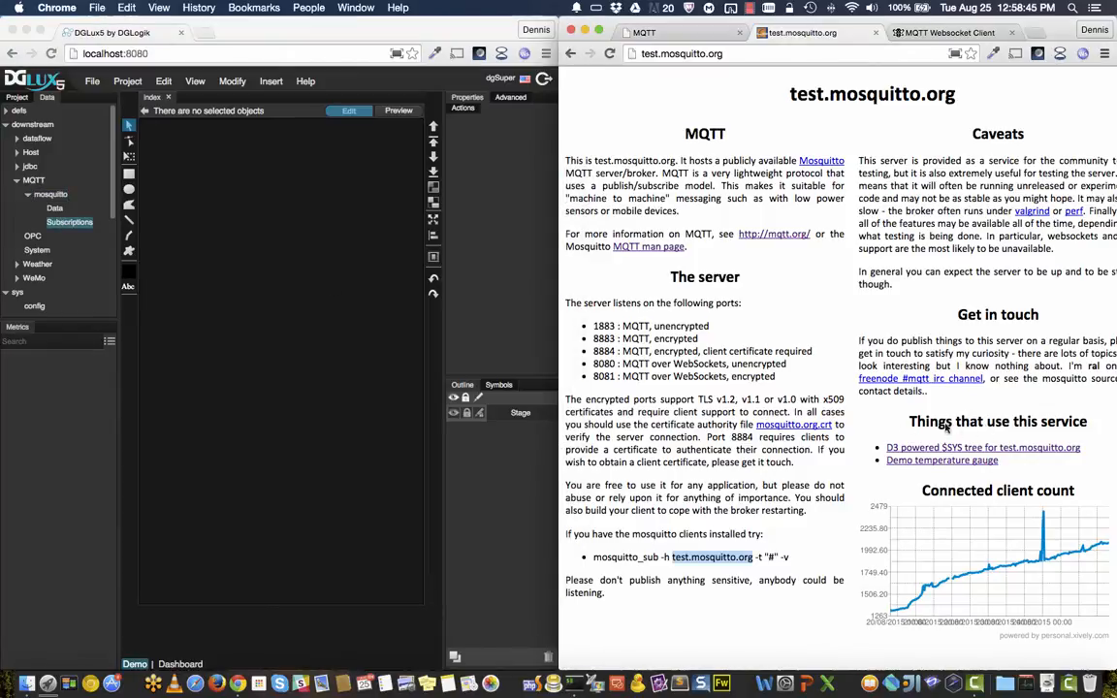
{"action": "left_click", "coordinate": [902, 449]}
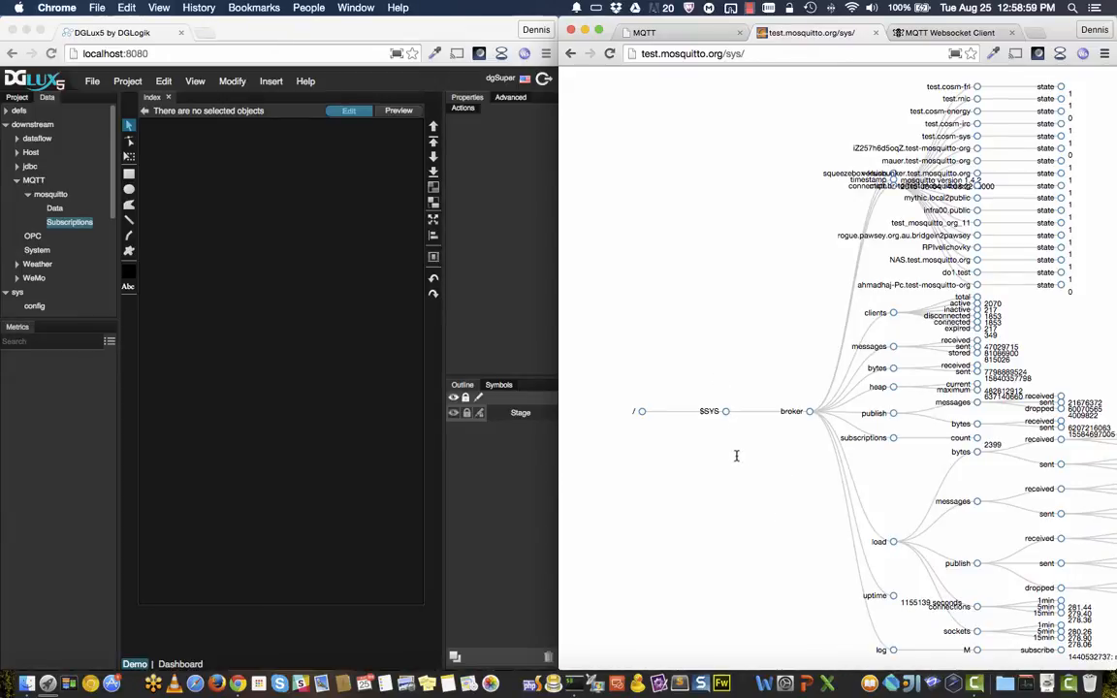
Fill in a new subscription for the mosquitto server with name sys and topic $SYS/#.
{"action": "right_click", "coordinate": [81, 230]}
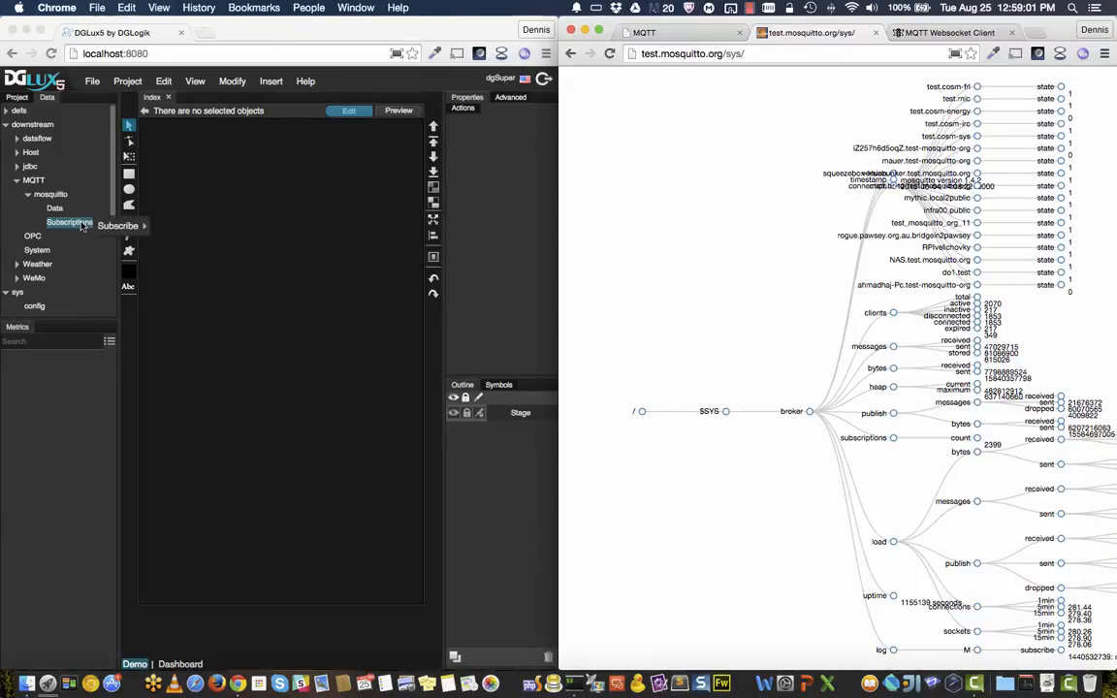
{"action": "mouse_move", "coordinate": [117, 229]}
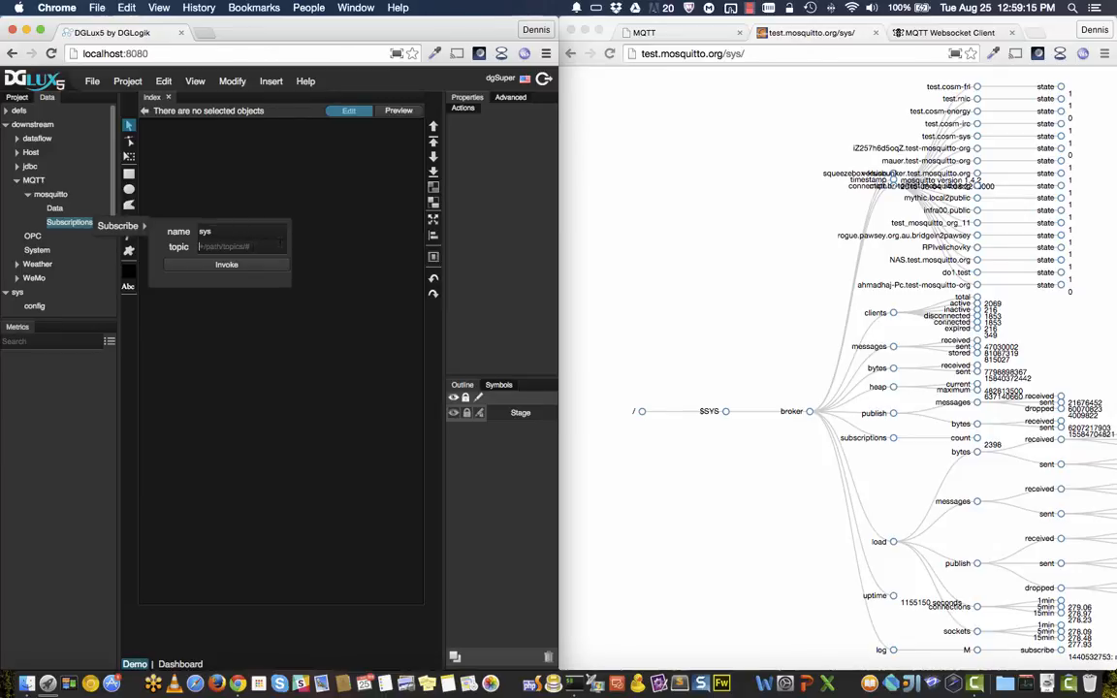
{"action": "type", "text": "$SYS/#"}
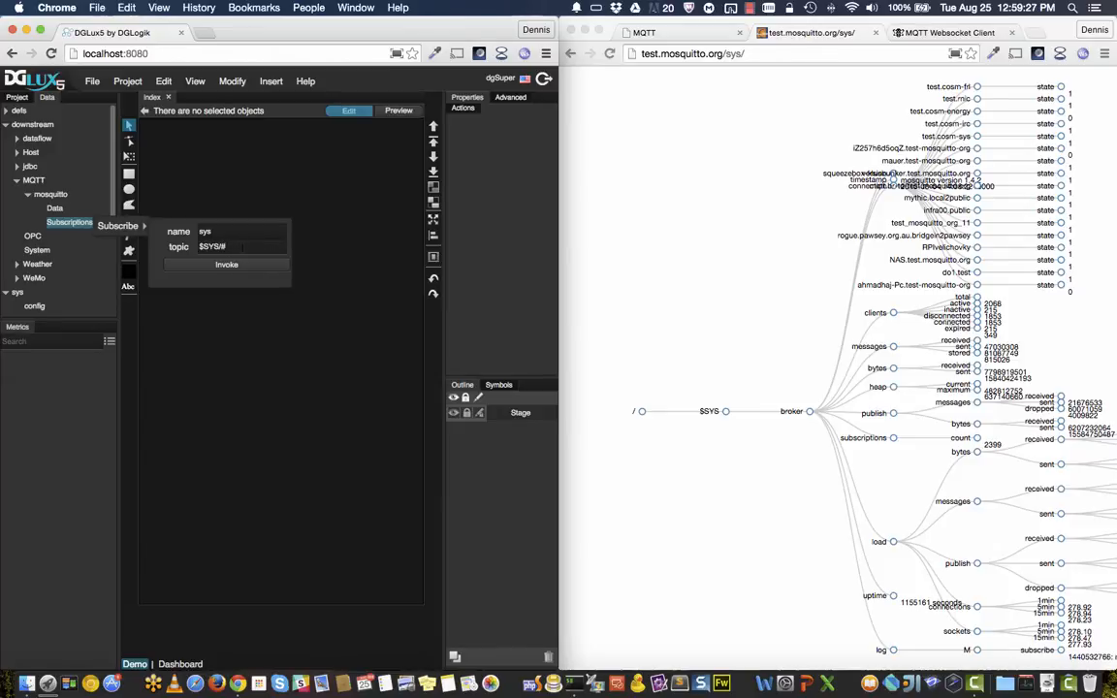
Try the wildcard pattern $SYS/+/something/# as the subscription topic and change it back to $SYS/#.
{"action": "key", "text": "BackSpace"}
{"action": "type", "text": "+"}
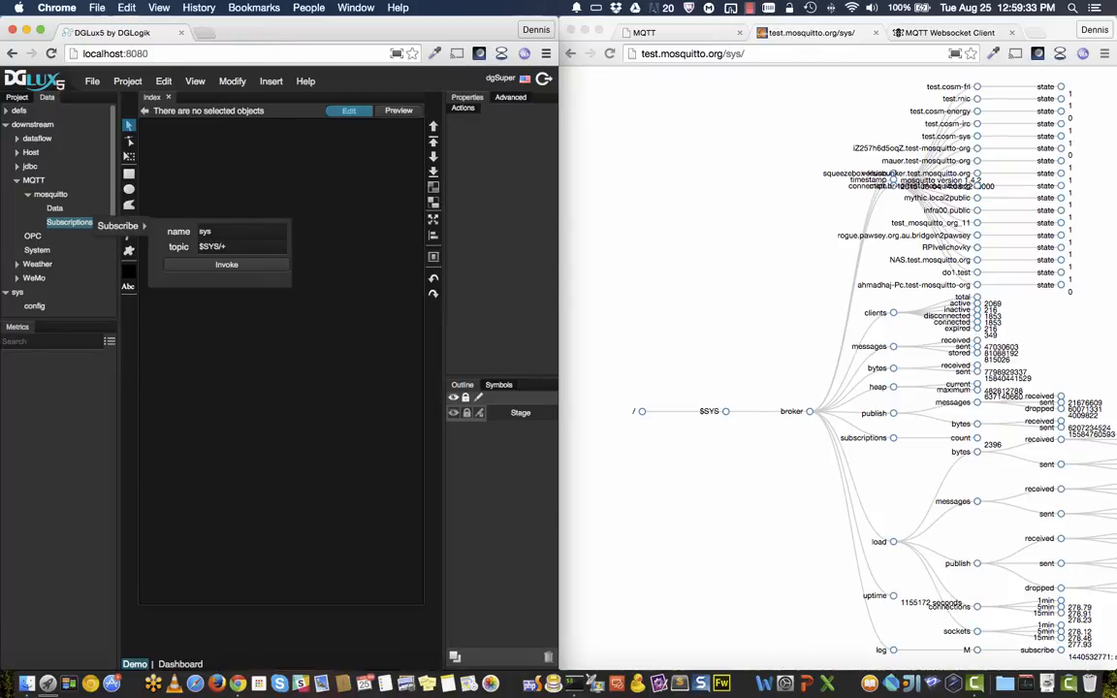
{"action": "type", "text": "/something/#"}
{"action": "left_click_drag", "start_coordinate": [221, 246], "coordinate": [269, 247]}
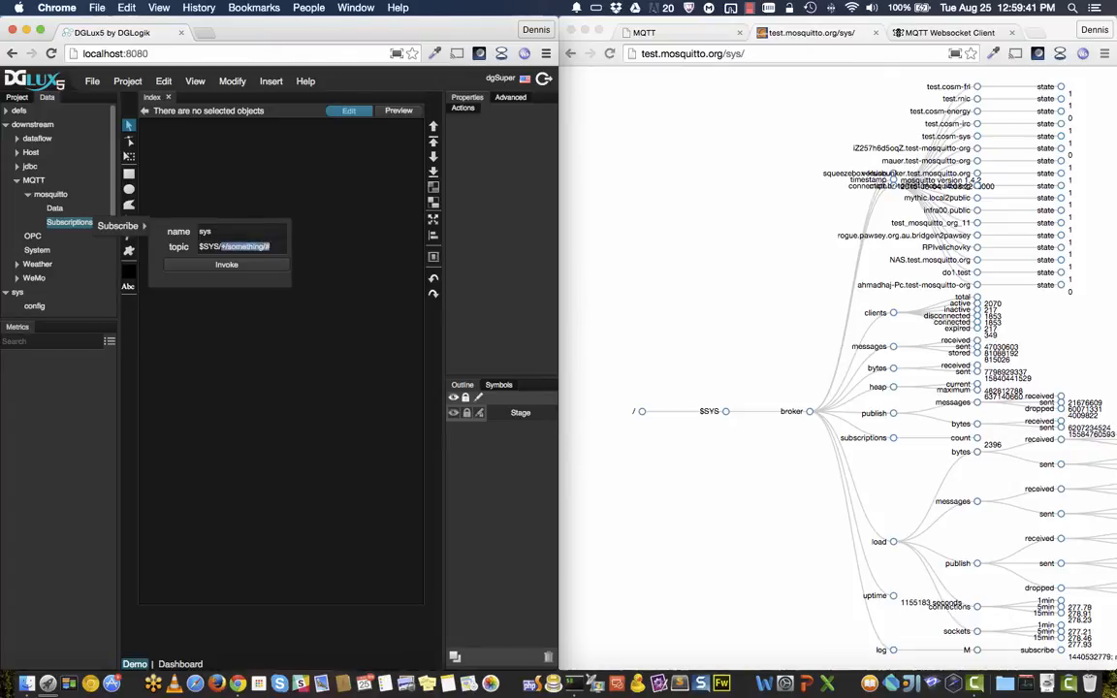
{"action": "key", "text": "BackSpace"}
{"action": "type", "text": "#"}
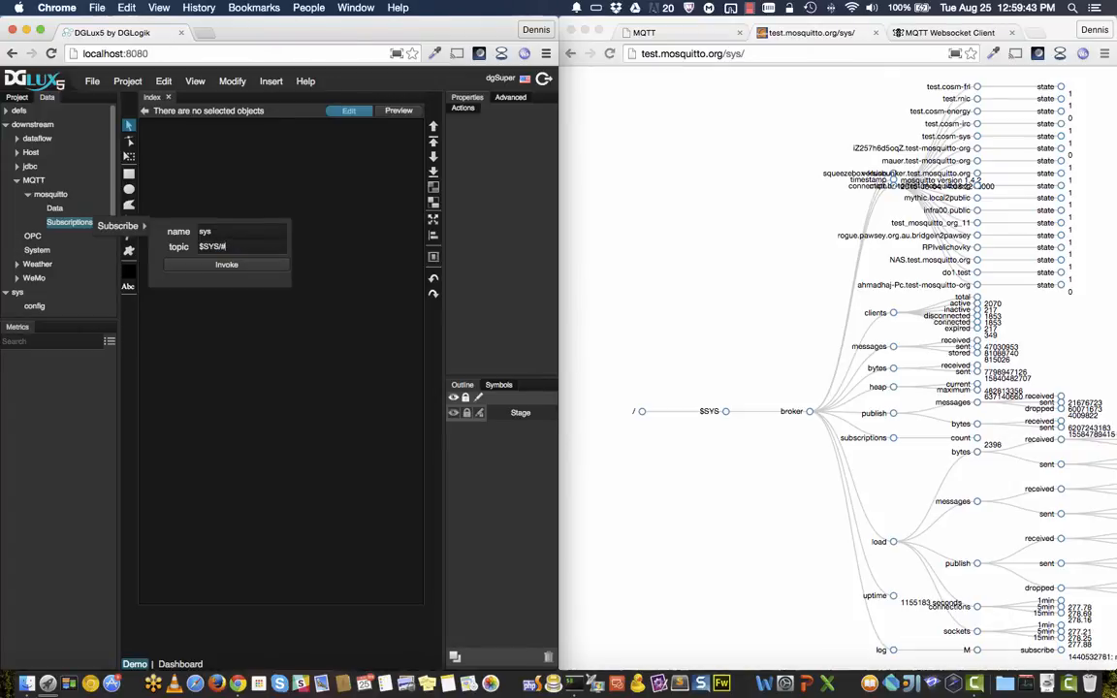
Create the sys subscription and expand the mosquitto server's Data node.
{"action": "left_click", "coordinate": [233, 264]}
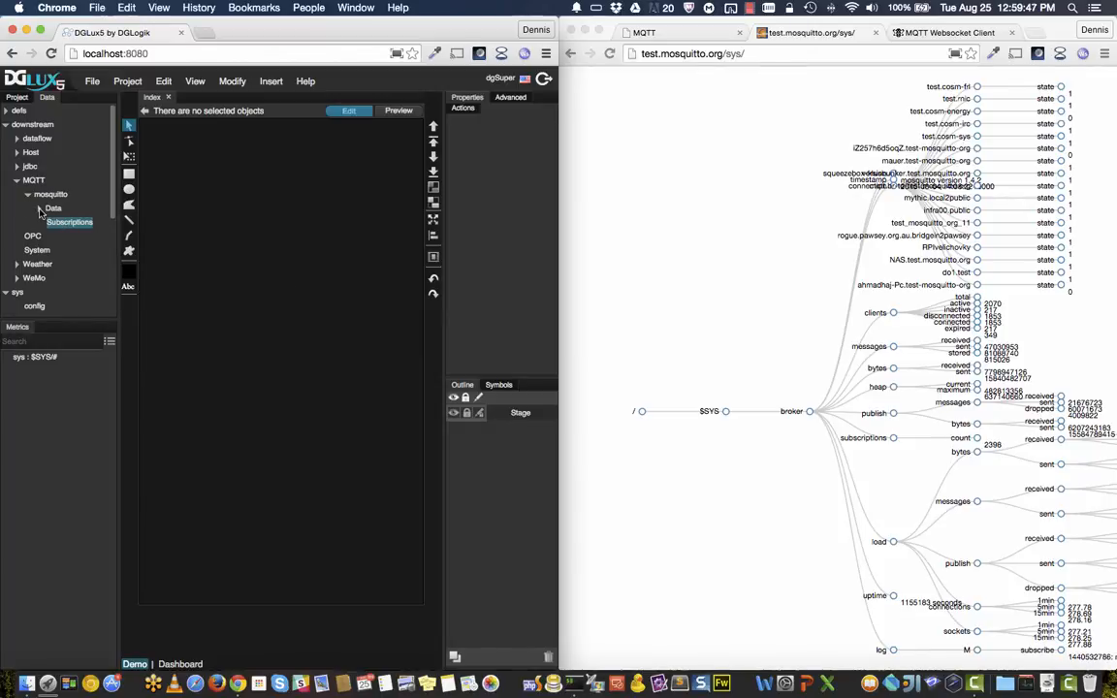
{"action": "left_click", "coordinate": [40, 209]}
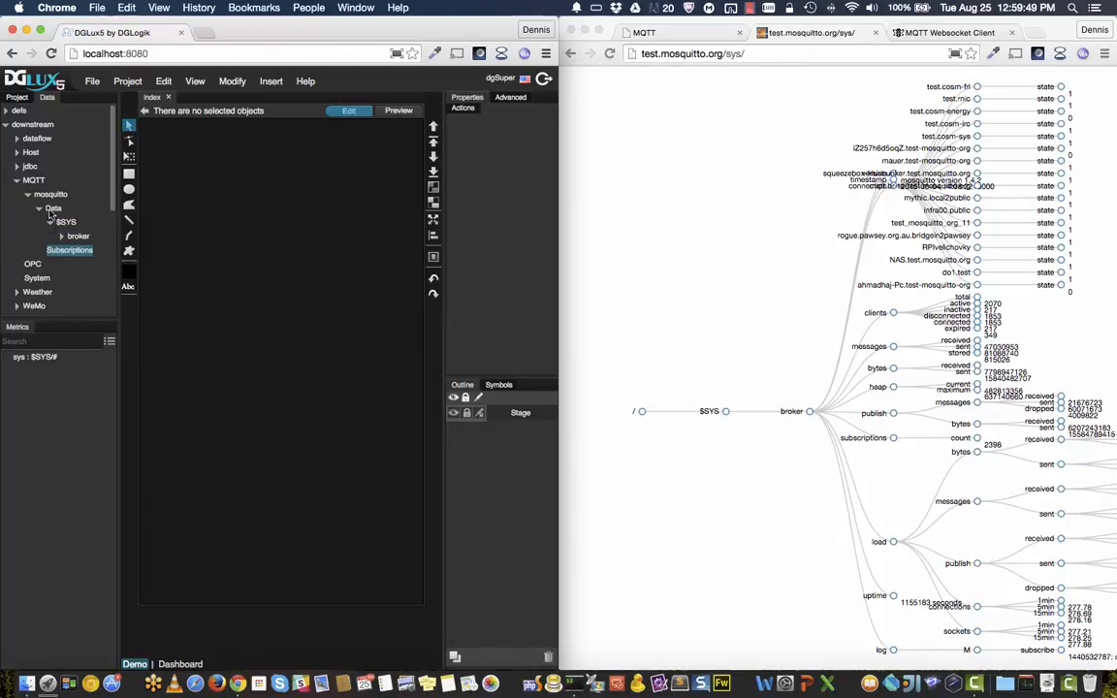
Expand the $SYS node and its broker node under Data and view the broker's own metrics.
{"action": "left_click", "coordinate": [67, 223]}
{"action": "left_click", "coordinate": [61, 236]}
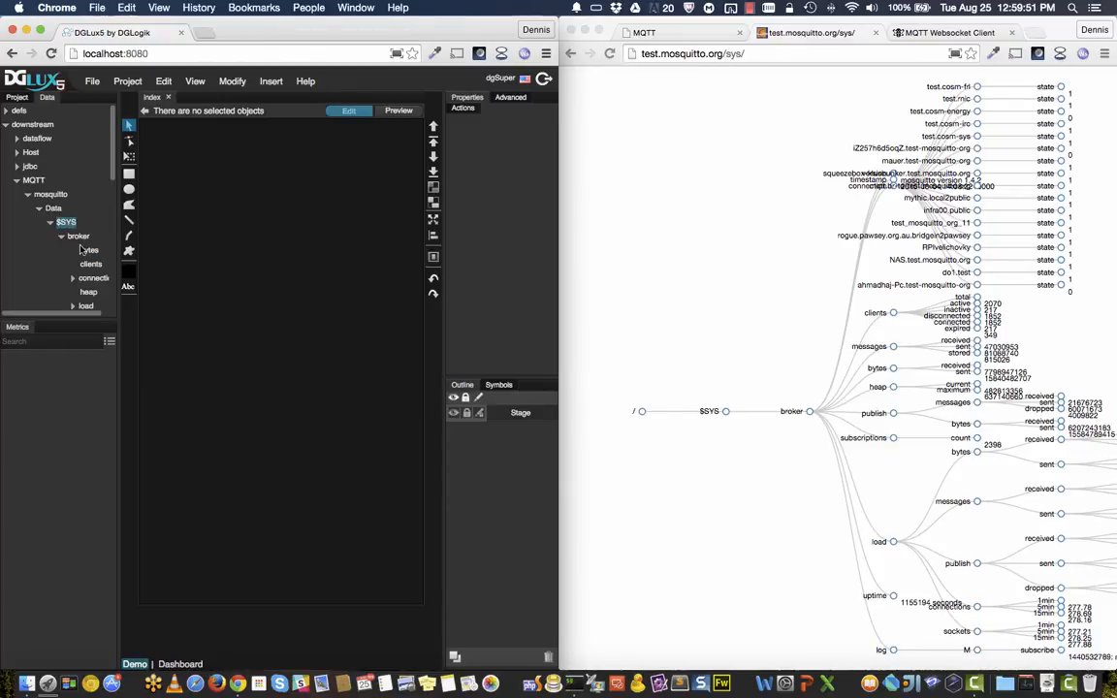
{"action": "left_click", "coordinate": [78, 237]}
{"action": "scroll", "coordinate": [84, 242], "scroll_direction": "down", "scroll_amount": 2}
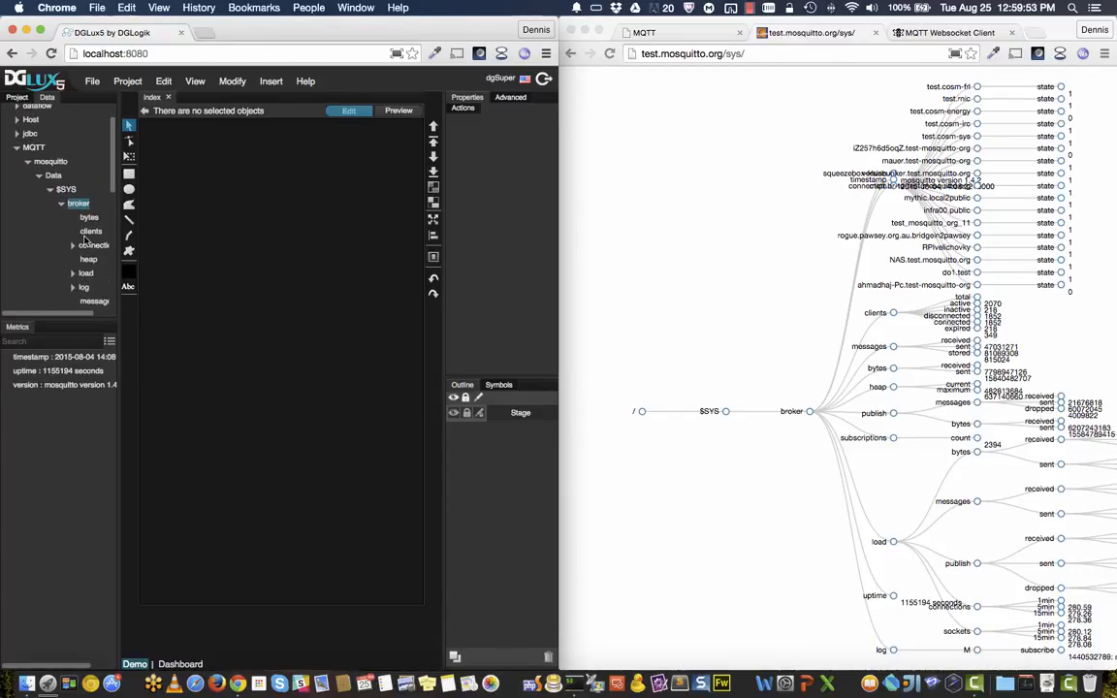
{"action": "scroll", "coordinate": [84, 243], "scroll_direction": "up", "scroll_amount": 1}
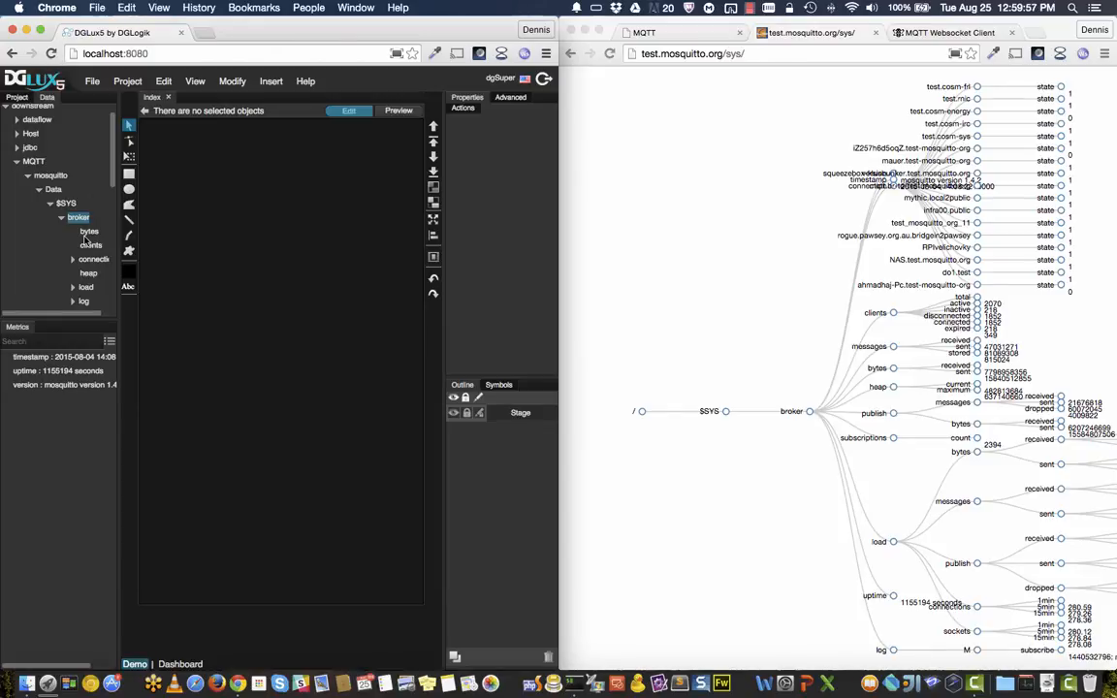
Widen the data tree and compare the broker's bytes metrics with the D3 powered $SYS tree on the website.
{"action": "left_click_drag", "start_coordinate": [119, 231], "coordinate": [168, 247]}
{"action": "scroll", "coordinate": [137, 247], "scroll_direction": "down", "scroll_amount": 4}
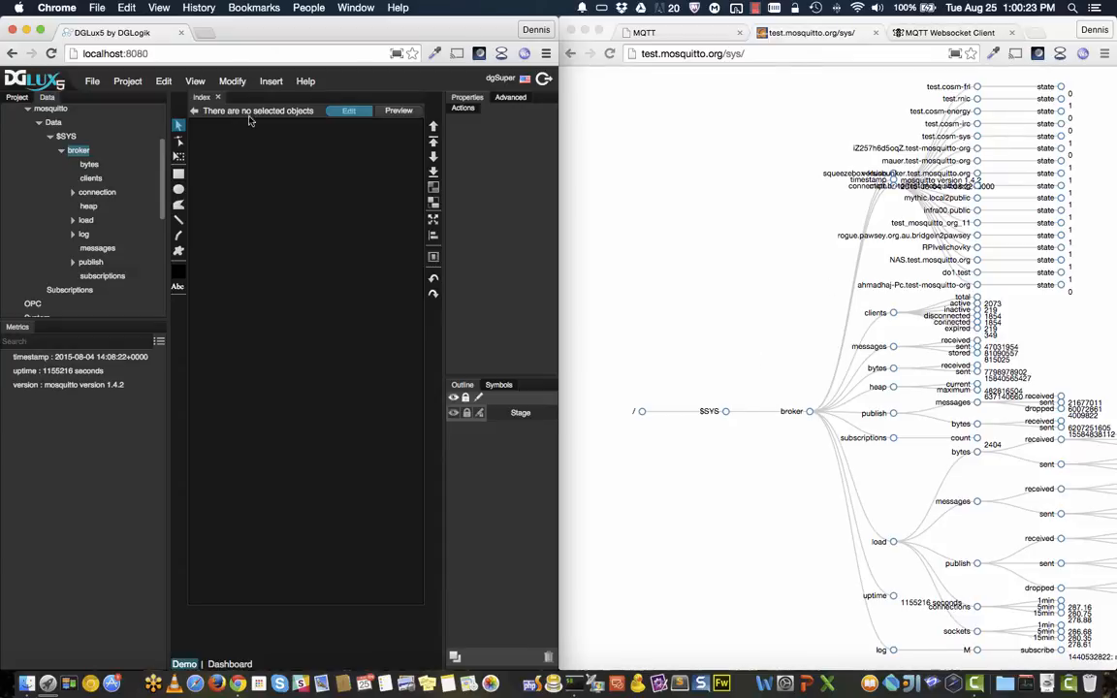
{"action": "left_click", "coordinate": [88, 164]}
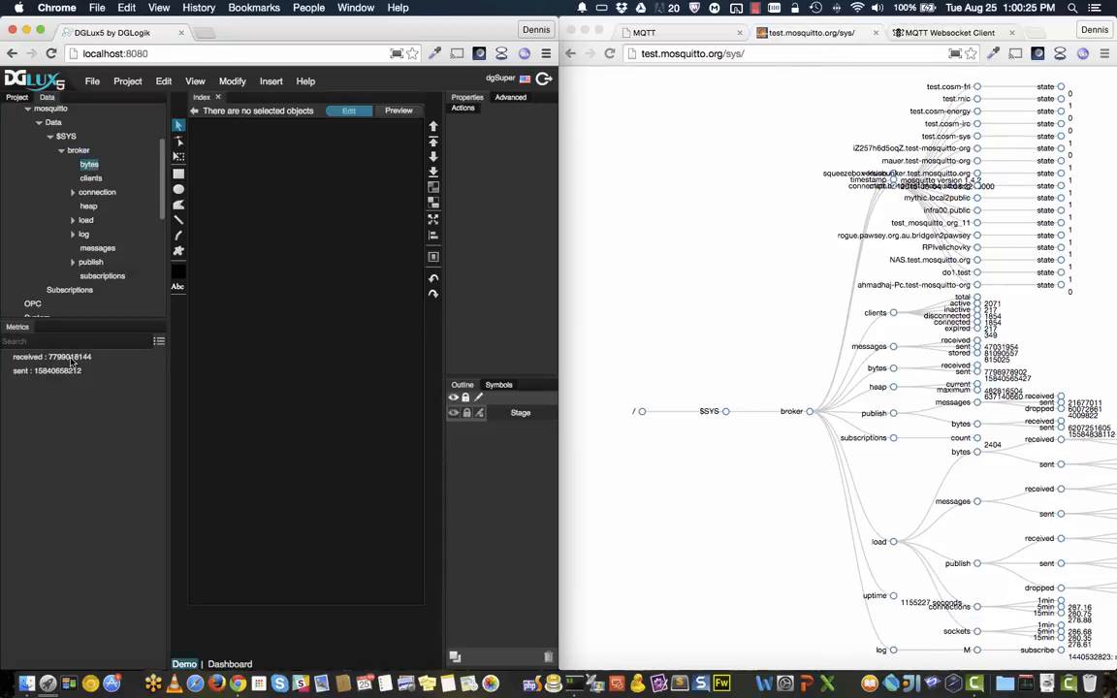
{"action": "left_click", "coordinate": [786, 347]}
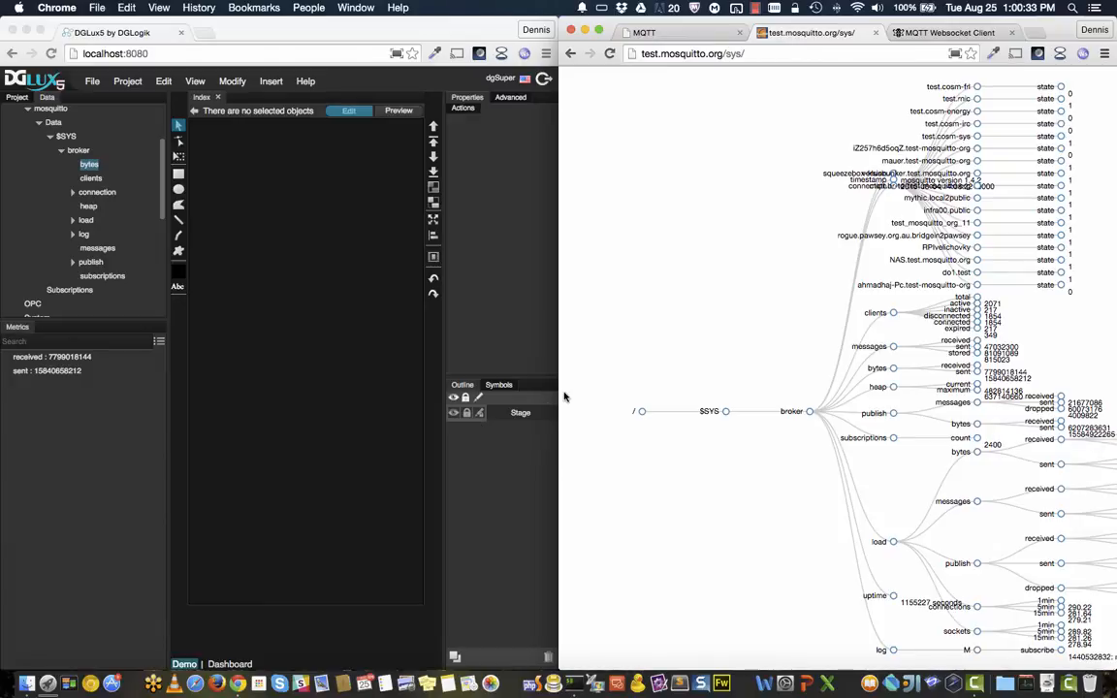
Collapse the $SYS node and open the Demo temperature gauge from the test.mosquitto.org home page.
{"action": "left_click", "coordinate": [52, 140]}
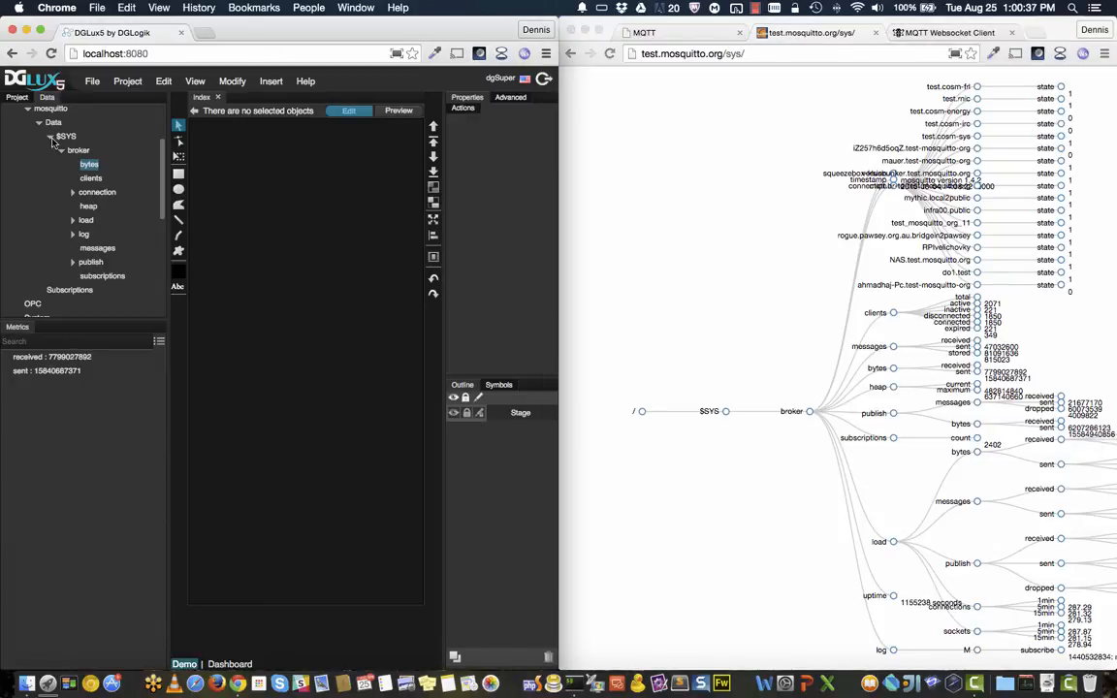
{"action": "left_click", "coordinate": [52, 141]}
{"action": "left_click", "coordinate": [732, 223]}
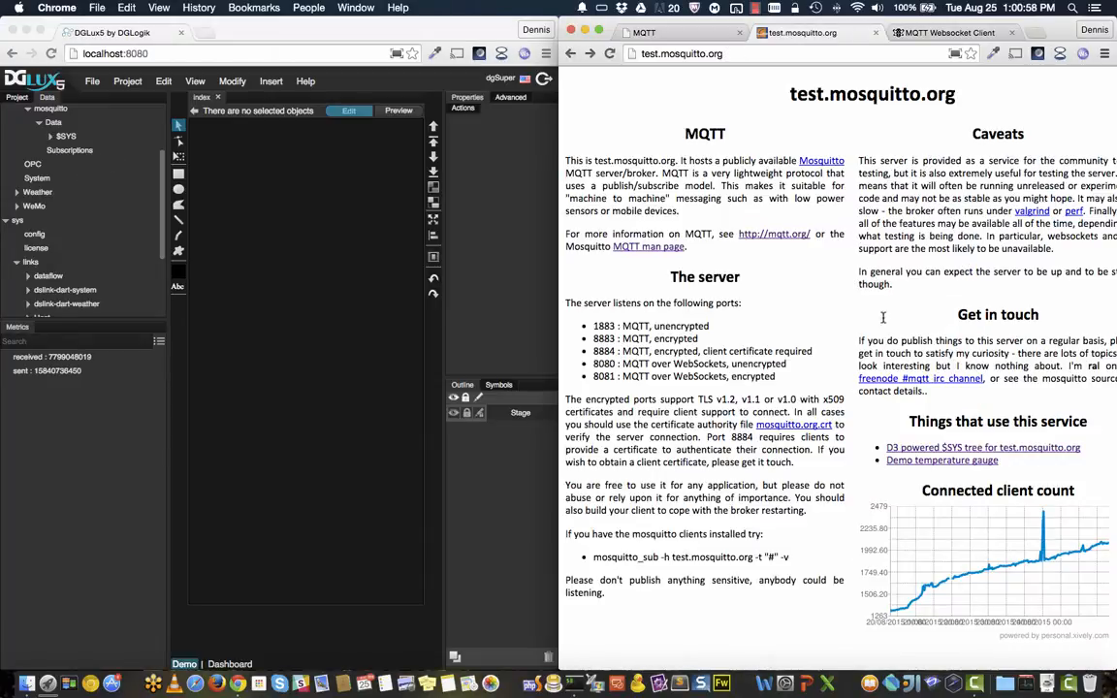
{"action": "left_click", "coordinate": [925, 464]}
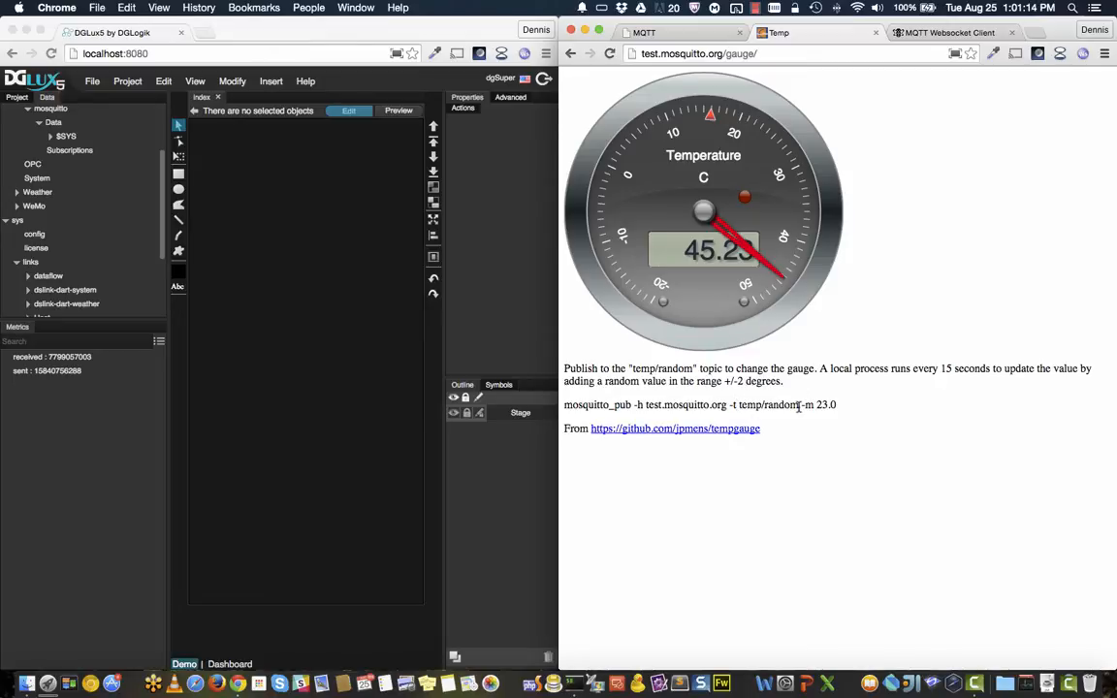
Create a mosquitto subscription named gauge with topic temp/random and select the random metric of the temp node.
{"action": "scroll", "coordinate": [78, 223], "scroll_direction": "up", "scroll_amount": 3}
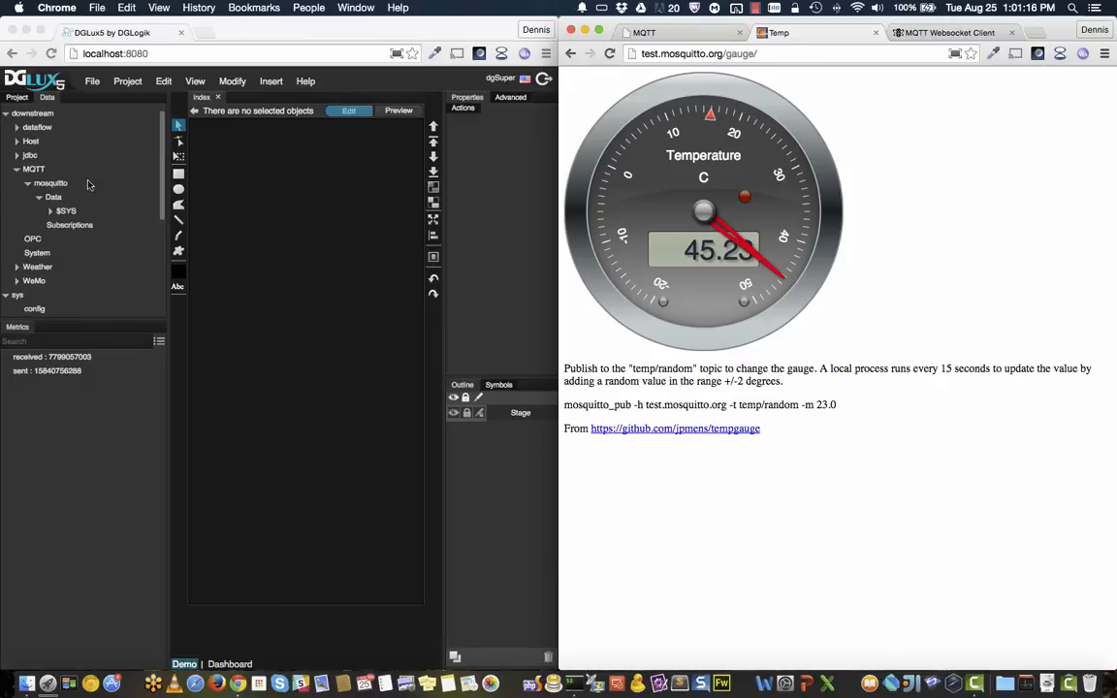
{"action": "left_click", "coordinate": [73, 226]}
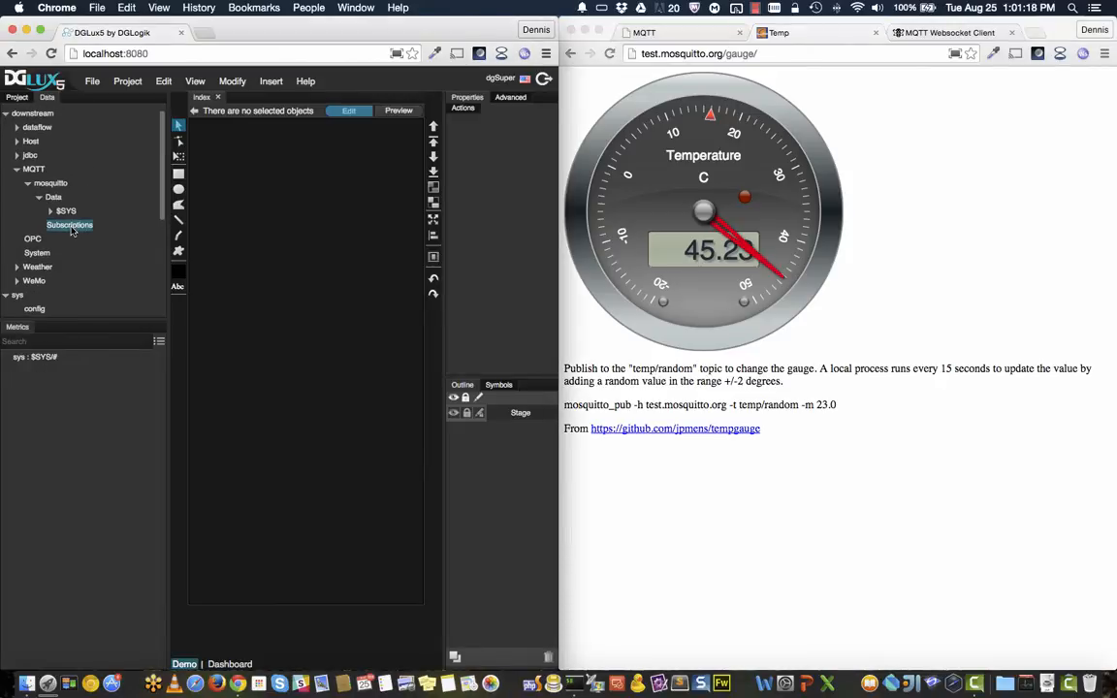
{"action": "right_click", "coordinate": [72, 228]}
{"action": "mouse_move", "coordinate": [117, 228]}
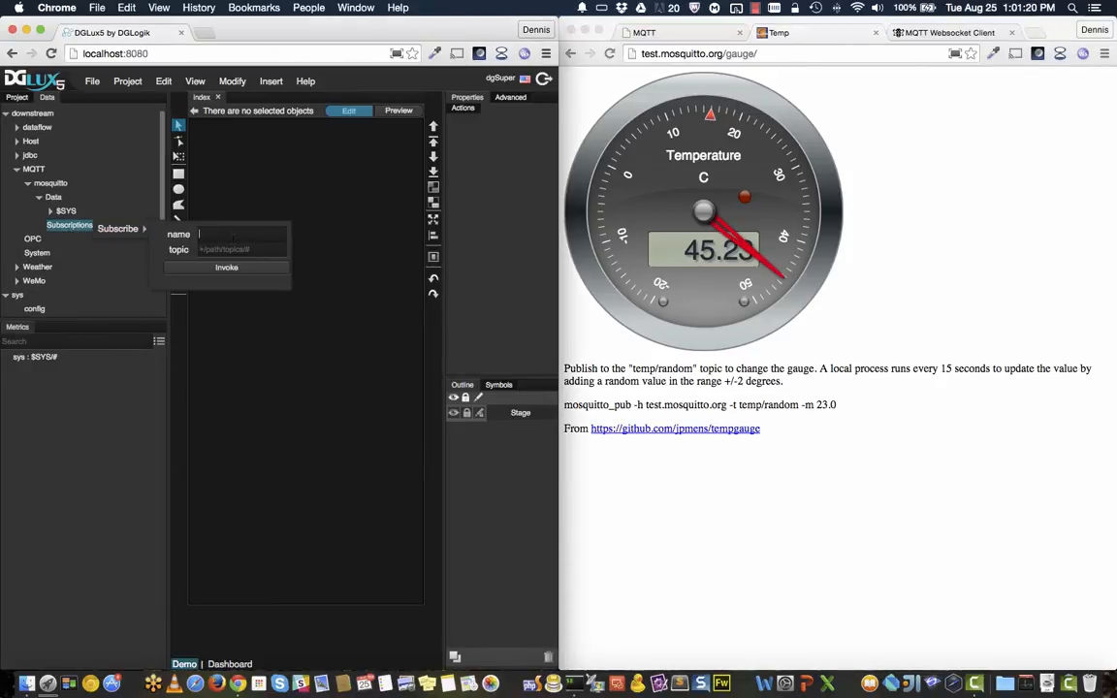
{"action": "type", "text": "gauge"}
{"action": "type", "text": "temp/random"}
{"action": "left_click", "coordinate": [739, 405]}
{"action": "left_click_drag", "start_coordinate": [739, 406], "coordinate": [799, 405]}
{"action": "left_click", "coordinate": [238, 270]}
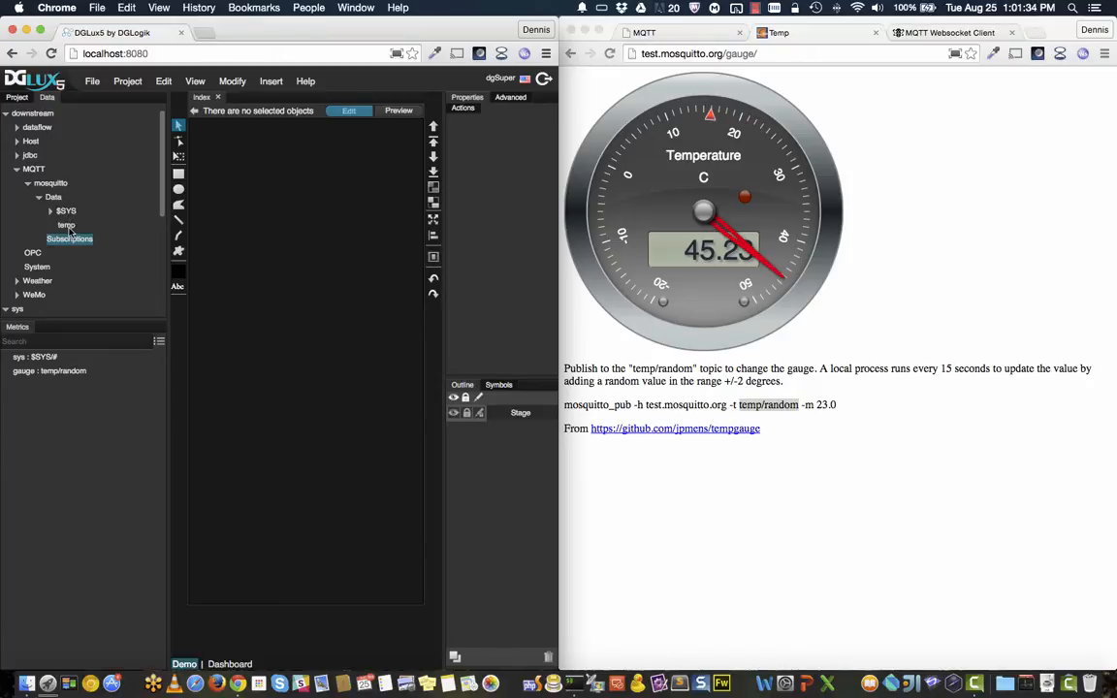
{"action": "left_click", "coordinate": [66, 225]}
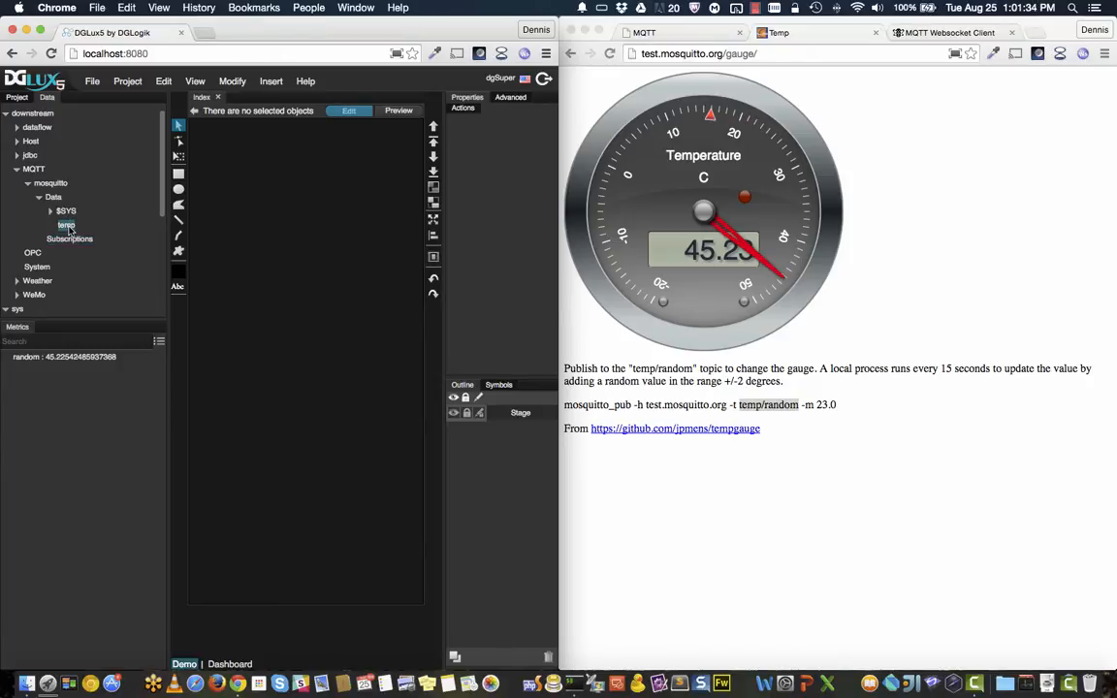
{"action": "left_click", "coordinate": [80, 361]}
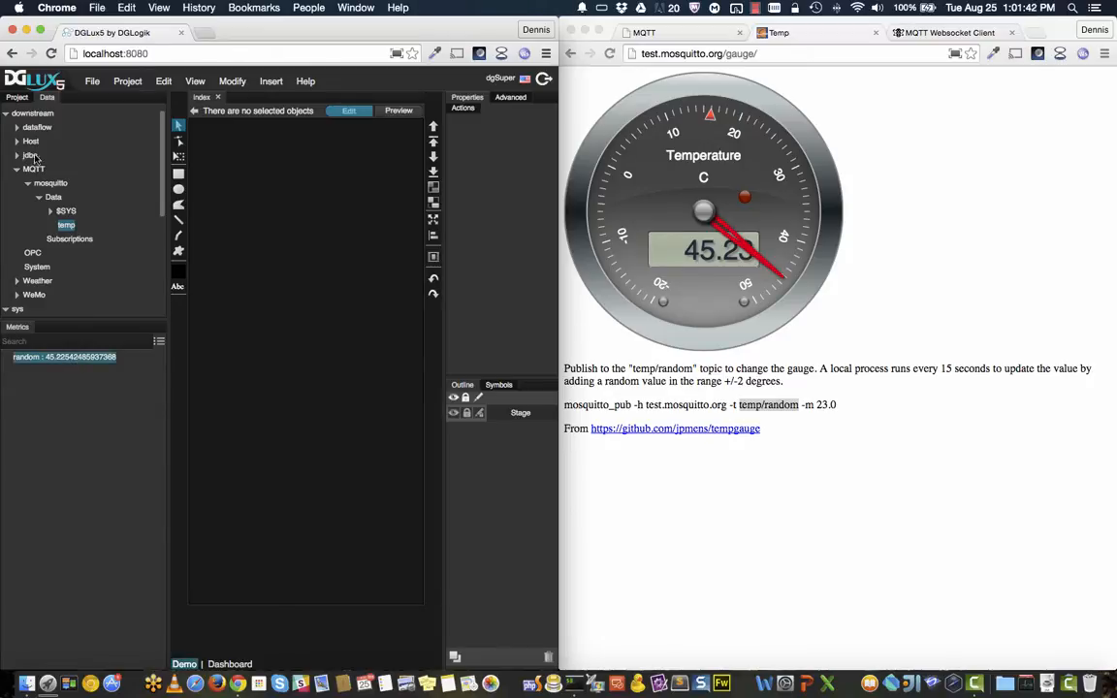
Publish the value 25 to the topic temp/random from the mosquitto server.
{"action": "left_click", "coordinate": [52, 183]}
{"action": "right_click", "coordinate": [55, 186]}
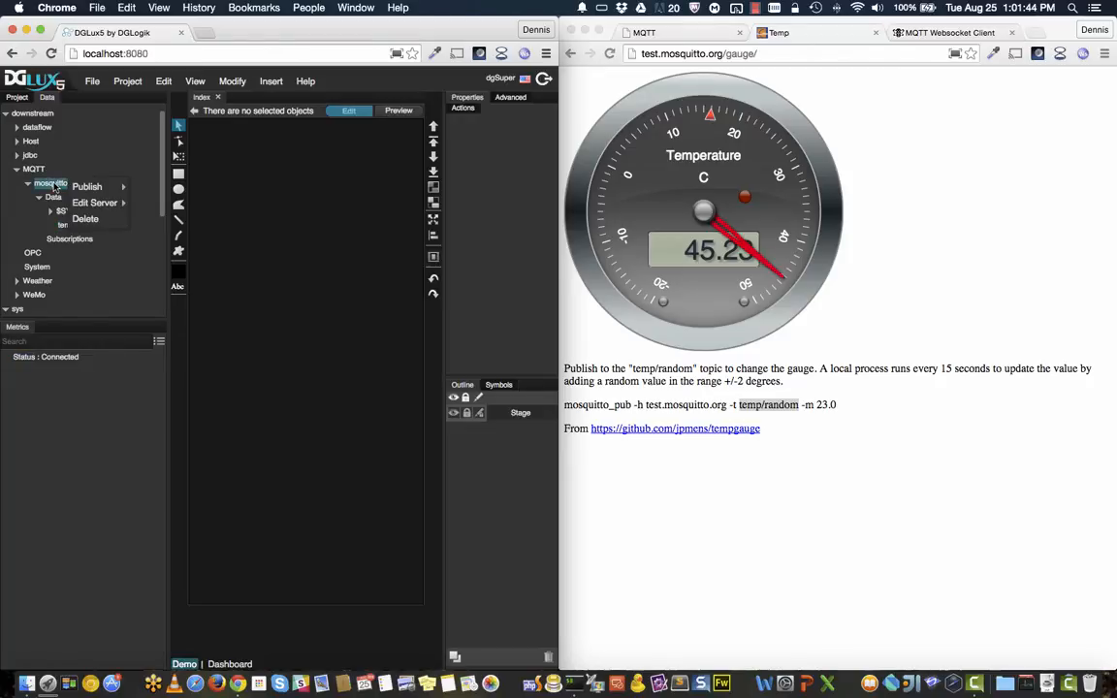
{"action": "mouse_move", "coordinate": [85, 188]}
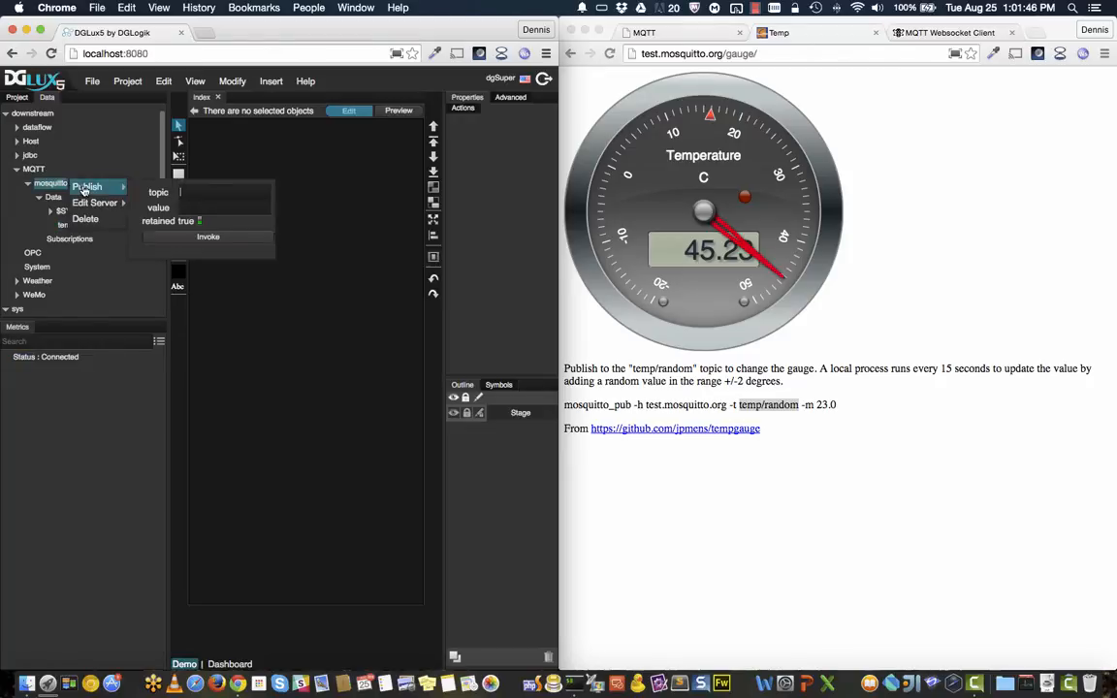
{"action": "left_click", "coordinate": [227, 192]}
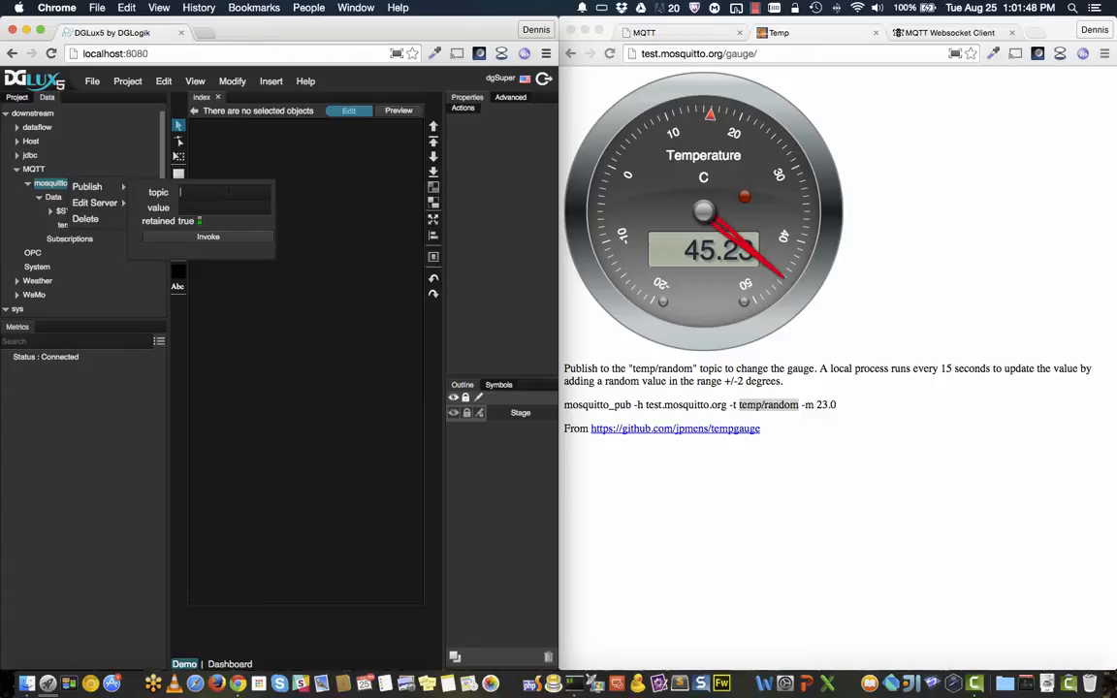
{"action": "type", "text": "test.mosquitto.org"}
{"action": "left_click", "coordinate": [778, 408]}
{"action": "double_click", "coordinate": [238, 192]}
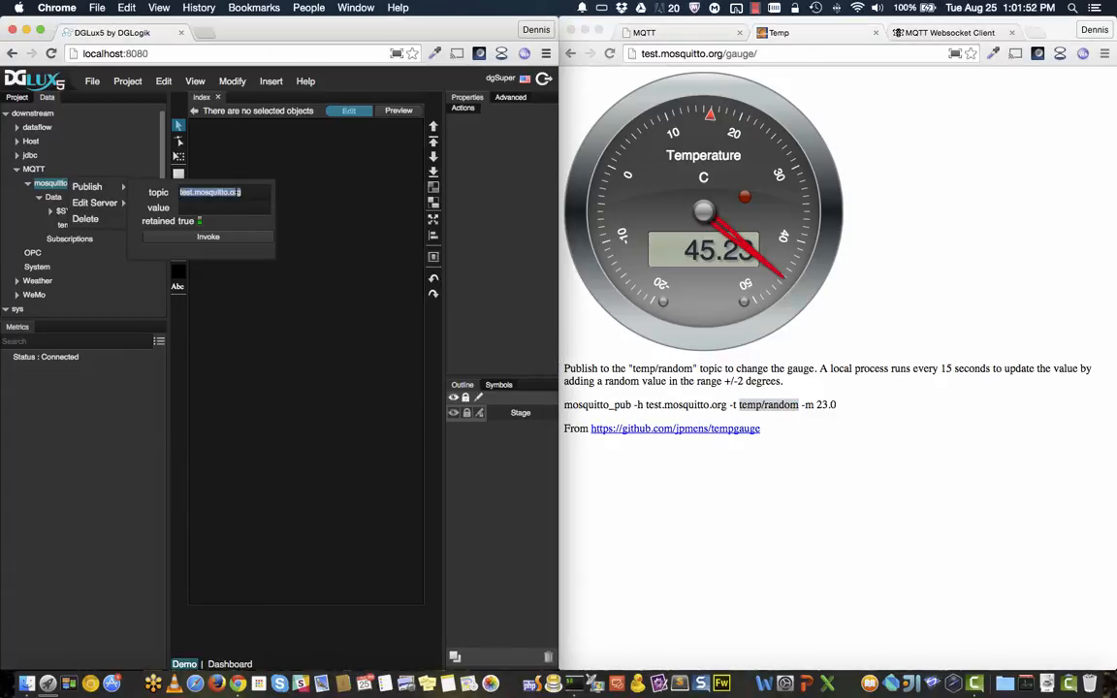
{"action": "key", "text": "super+v"}
{"action": "left_click", "coordinate": [233, 237]}
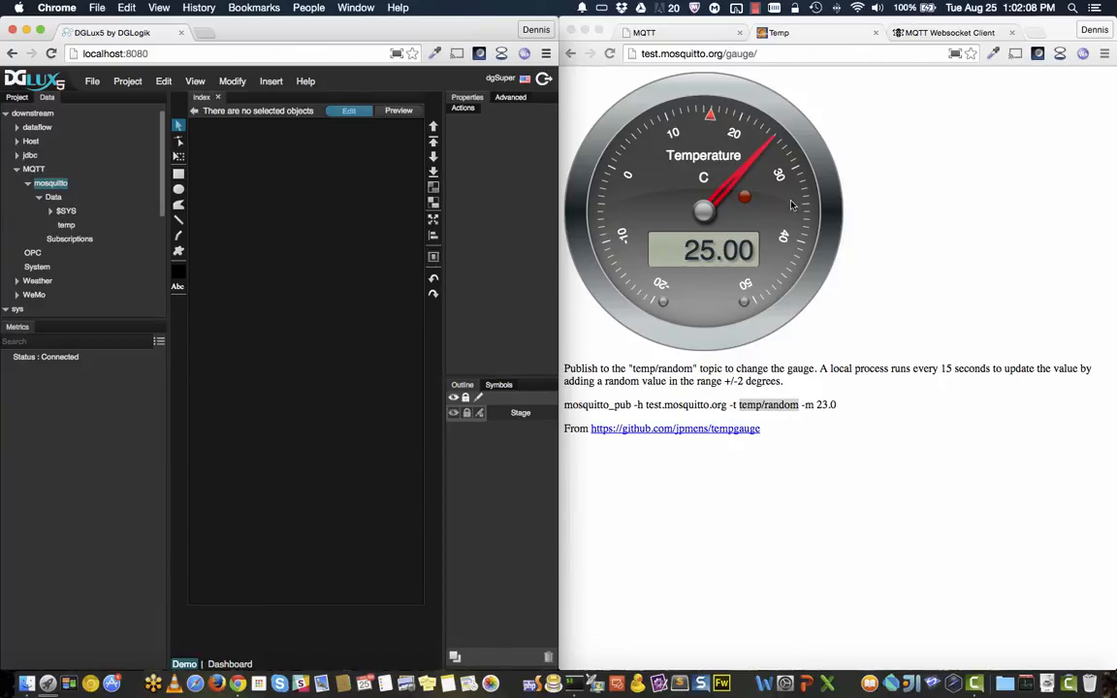
{"action": "left_click", "coordinate": [66, 225]}
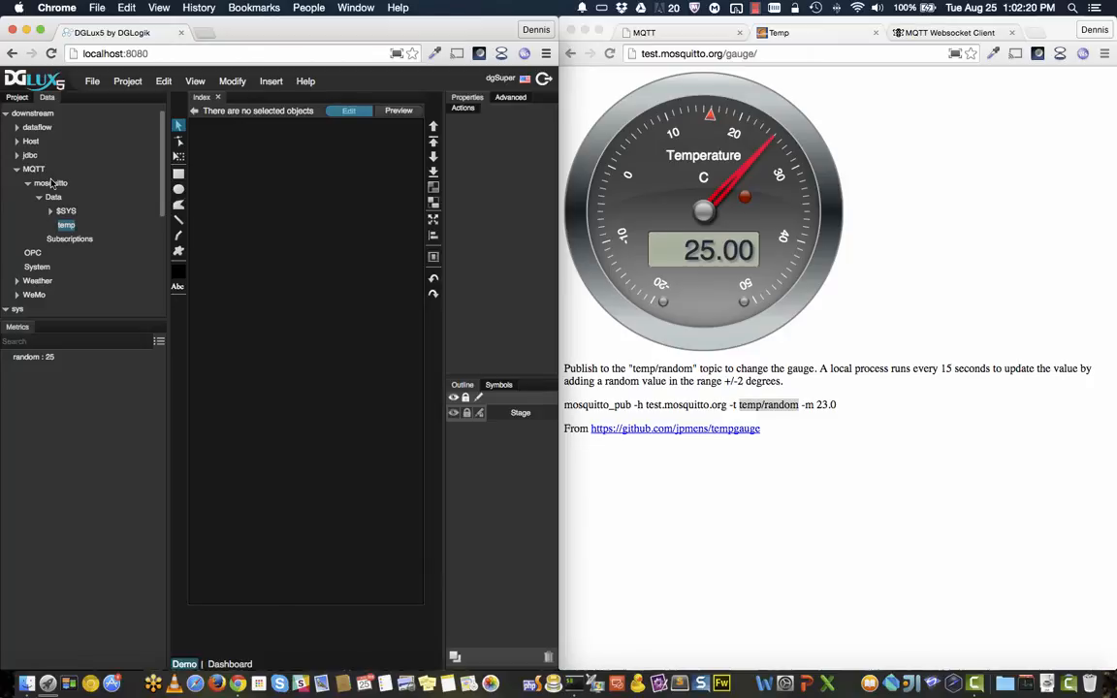
{"action": "left_click", "coordinate": [28, 359]}
{"action": "right_click", "coordinate": [29, 361]}
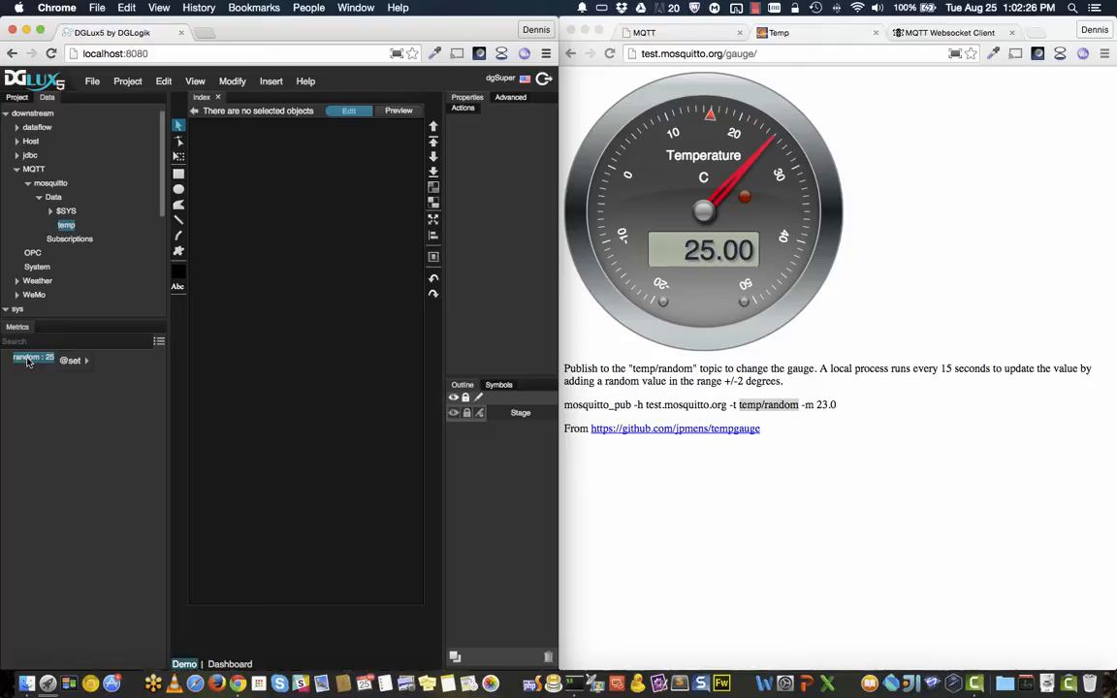
{"action": "mouse_move", "coordinate": [73, 360]}
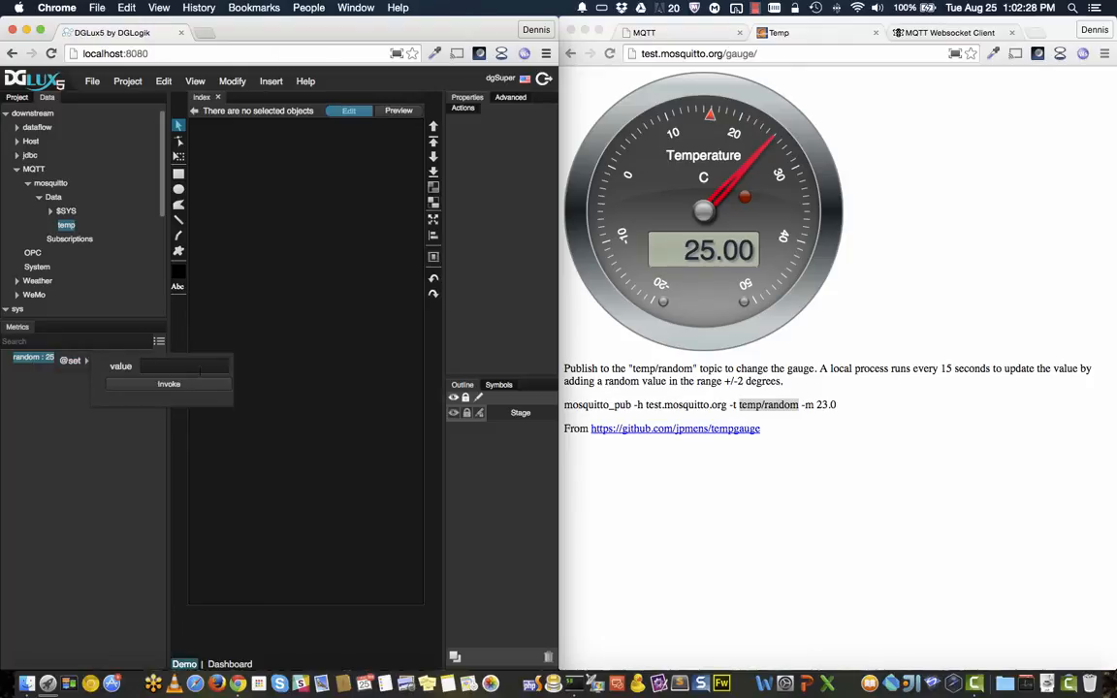
{"action": "type", "text": "11"}
{"action": "left_click", "coordinate": [169, 384]}
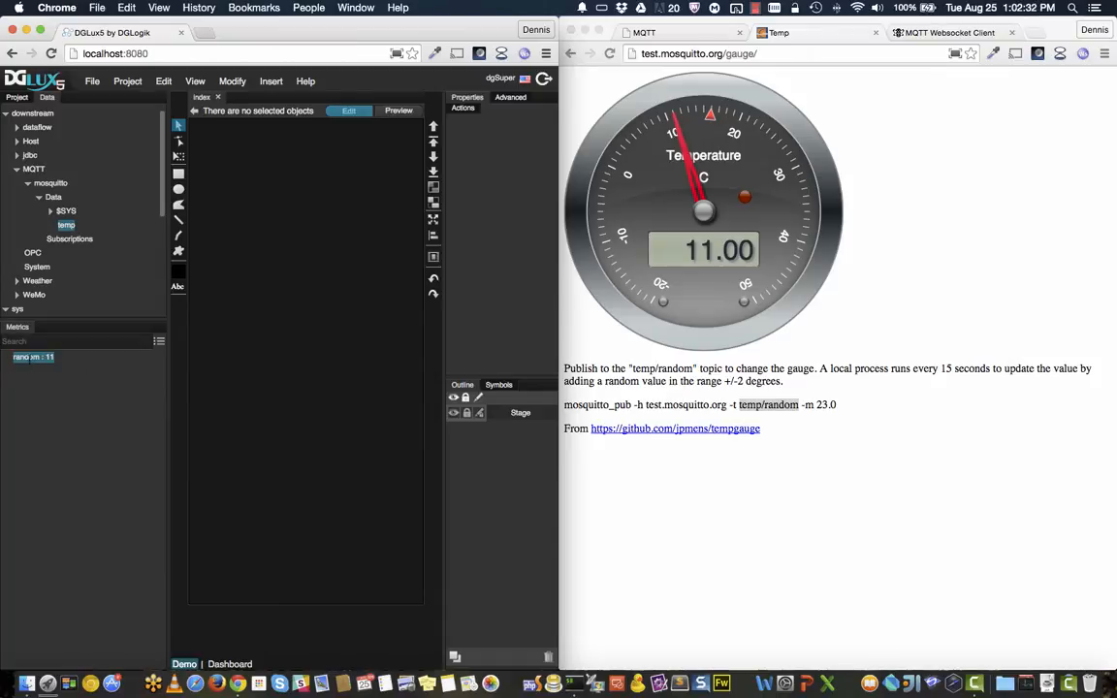
Create a new dataflow named mqtt under the dataflow node and open it for editing.
{"action": "left_click", "coordinate": [16, 127]}
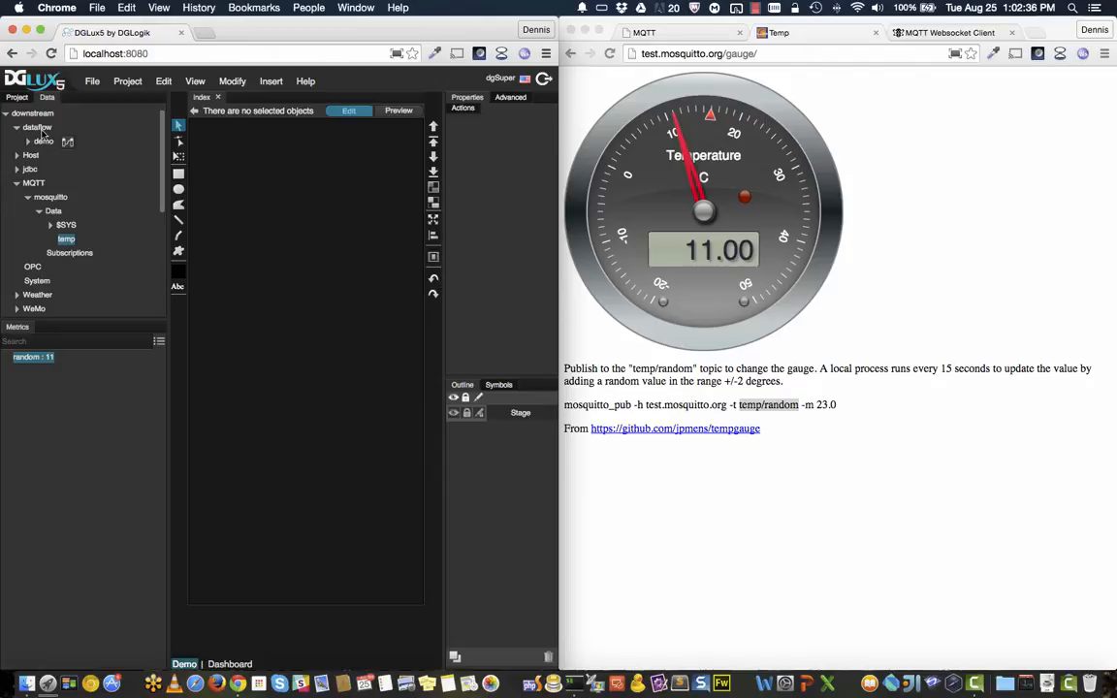
{"action": "right_click", "coordinate": [39, 127]}
{"action": "mouse_move", "coordinate": [97, 130]}
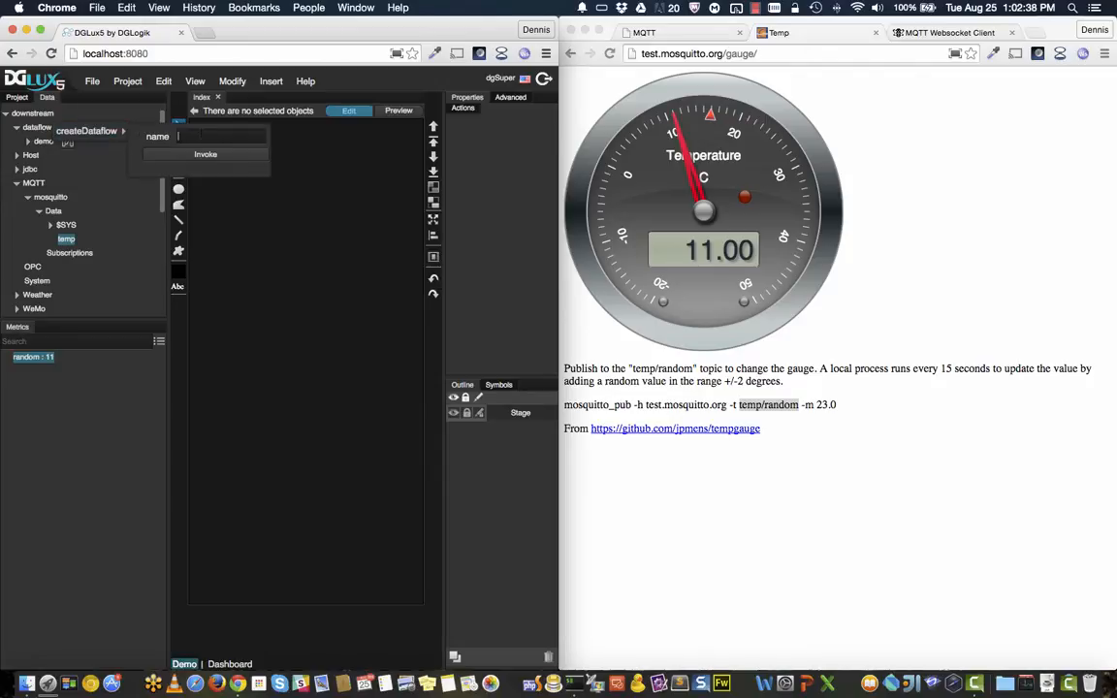
{"action": "left_click", "coordinate": [216, 158]}
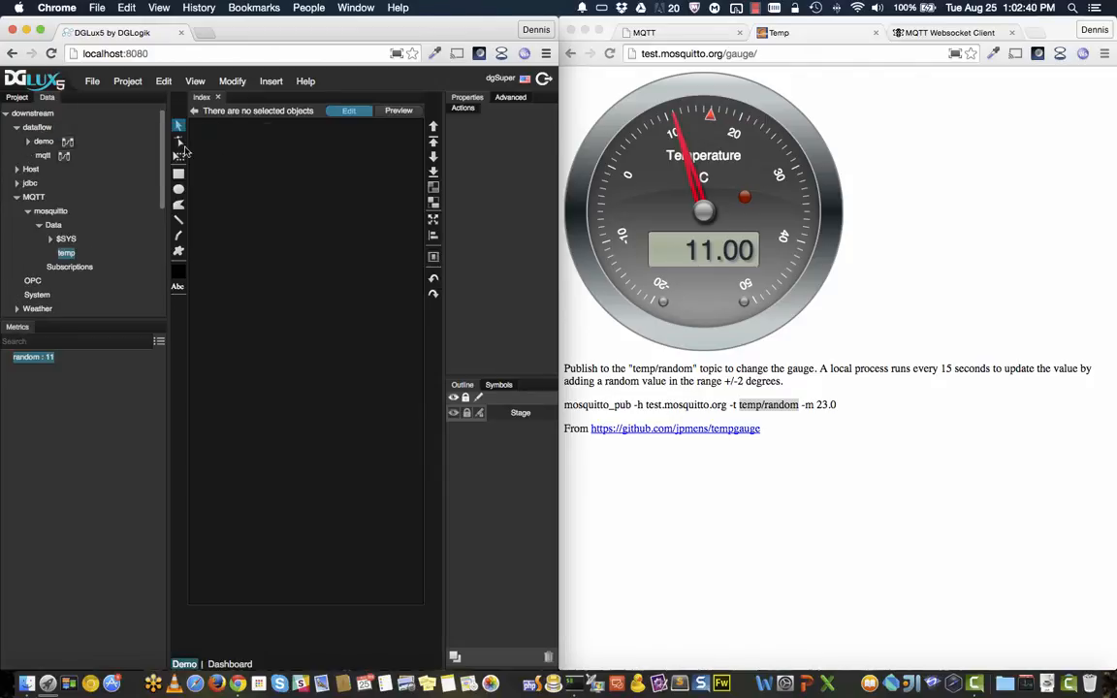
{"action": "left_click", "coordinate": [63, 158]}
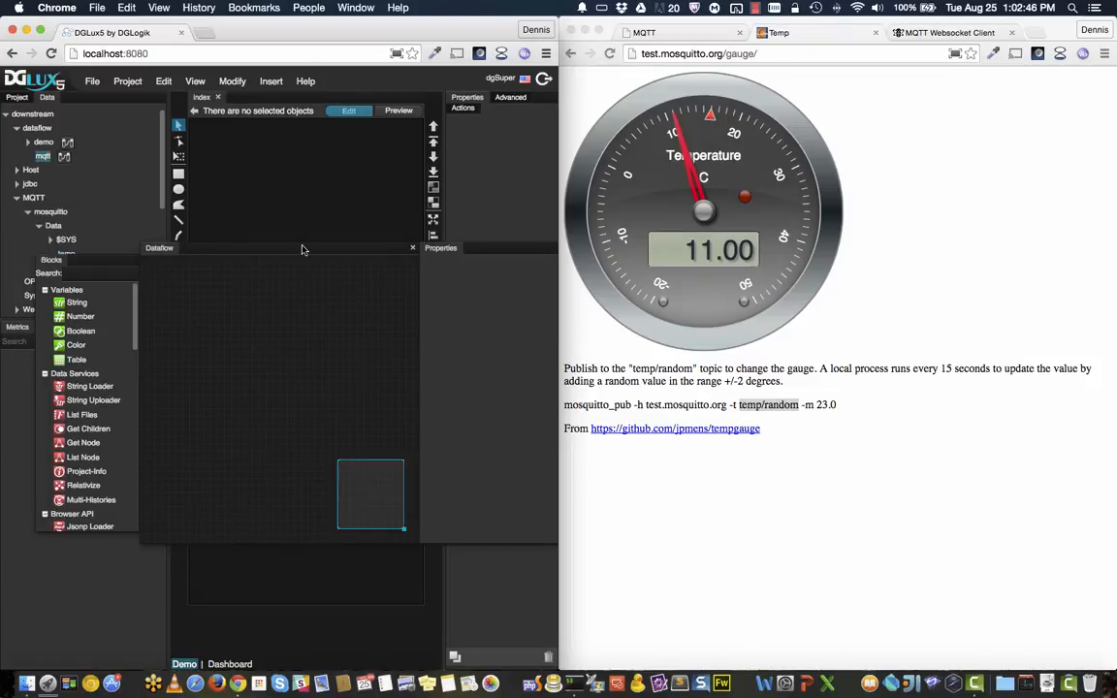
{"action": "left_click_drag", "start_coordinate": [302, 250], "coordinate": [308, 325]}
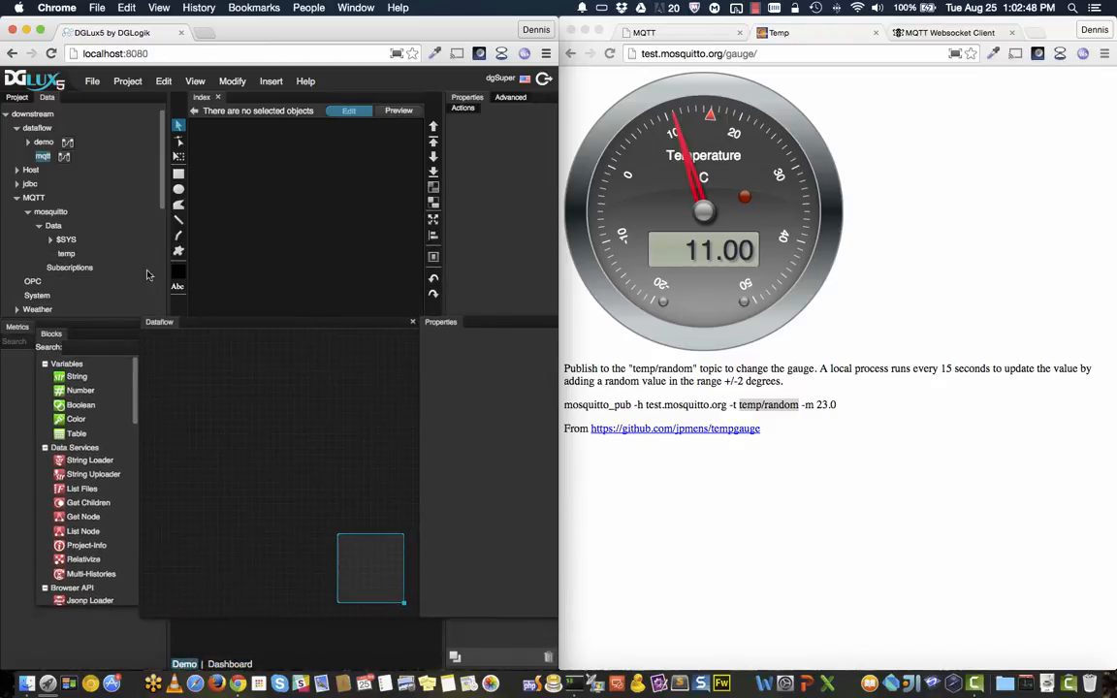
{"action": "left_click", "coordinate": [68, 255]}
{"action": "left_click_drag", "start_coordinate": [200, 335], "coordinate": [191, 385]}
{"action": "left_click", "coordinate": [37, 357]}
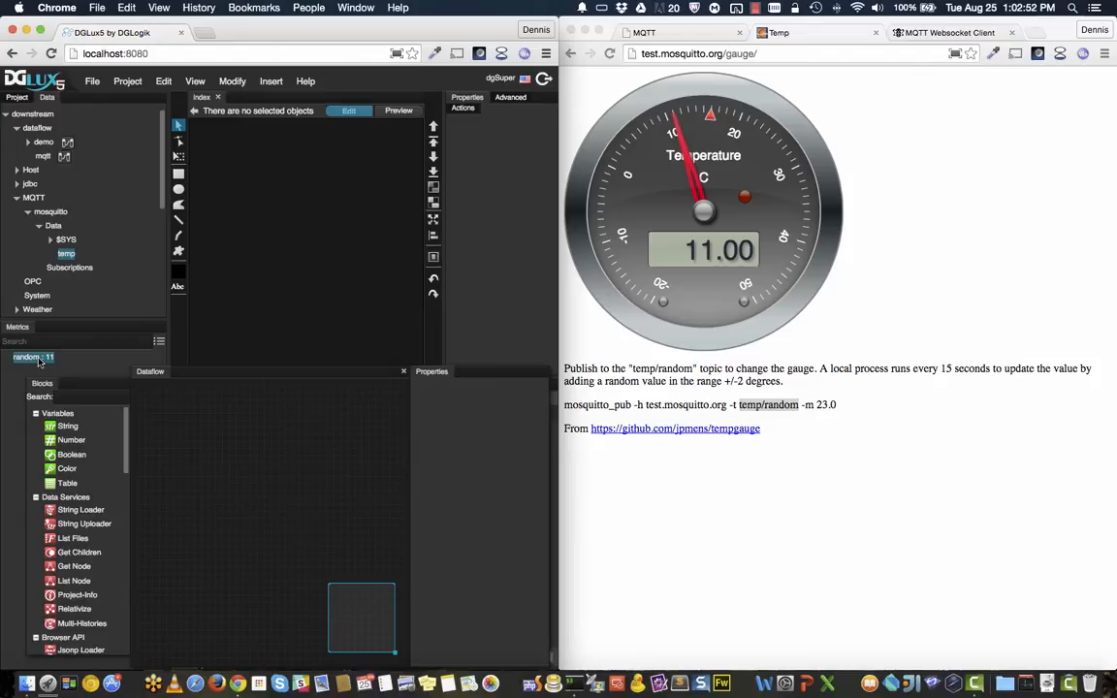
{"action": "left_click_drag", "start_coordinate": [38, 362], "coordinate": [317, 453]}
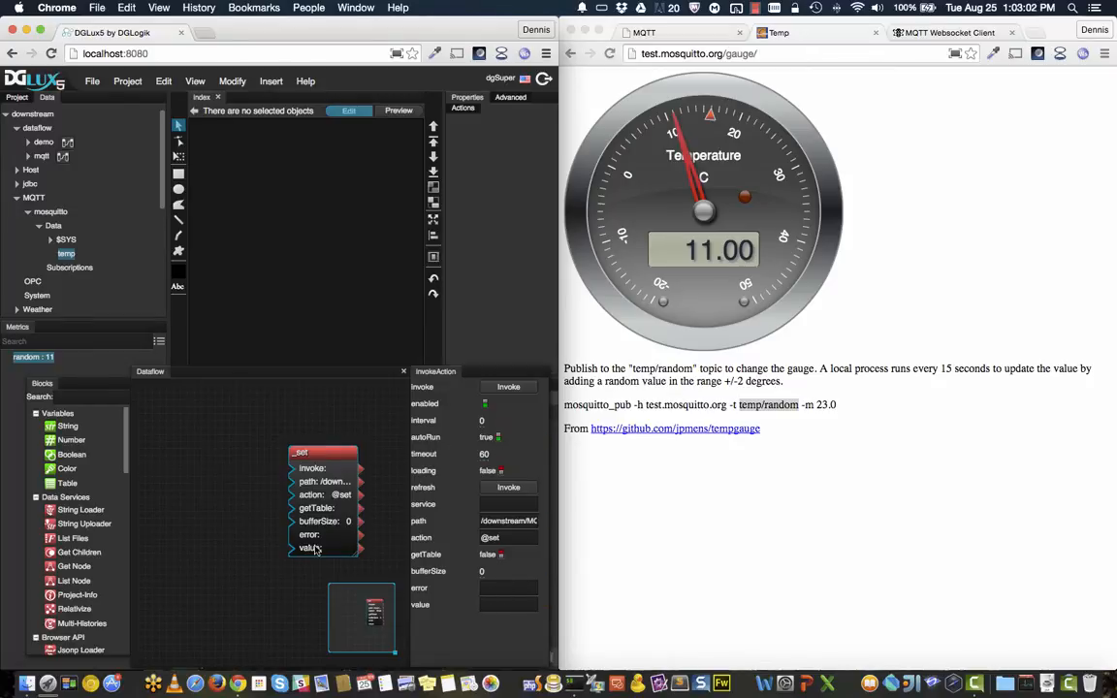
{"action": "key", "text": "Return"}
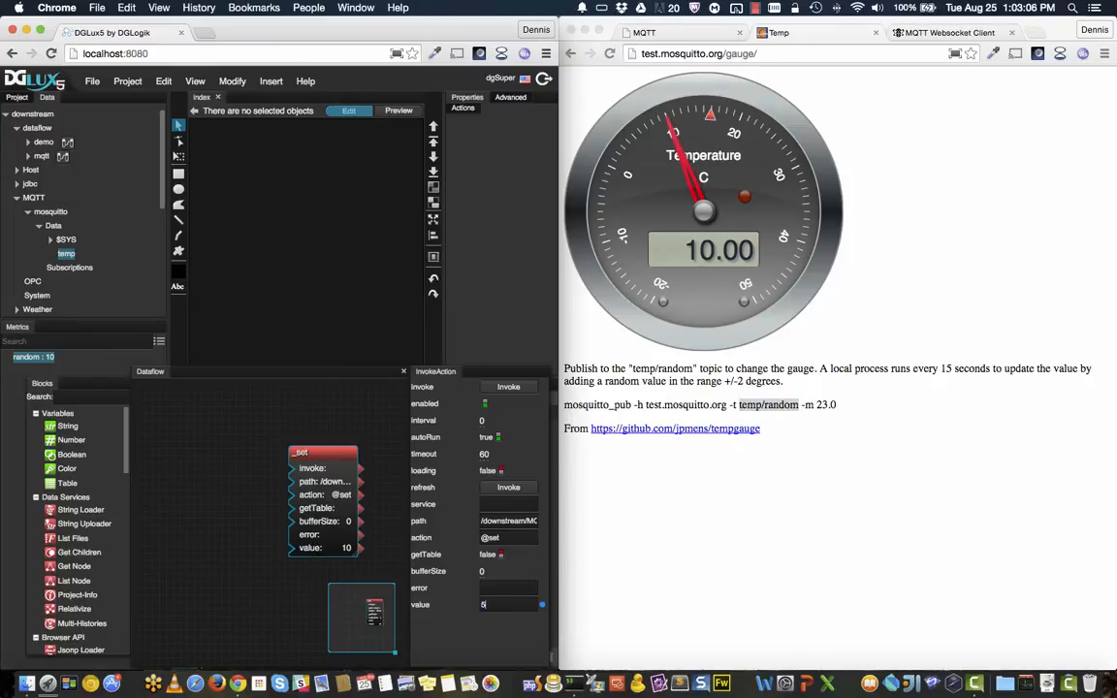
{"action": "key", "text": "Return"}
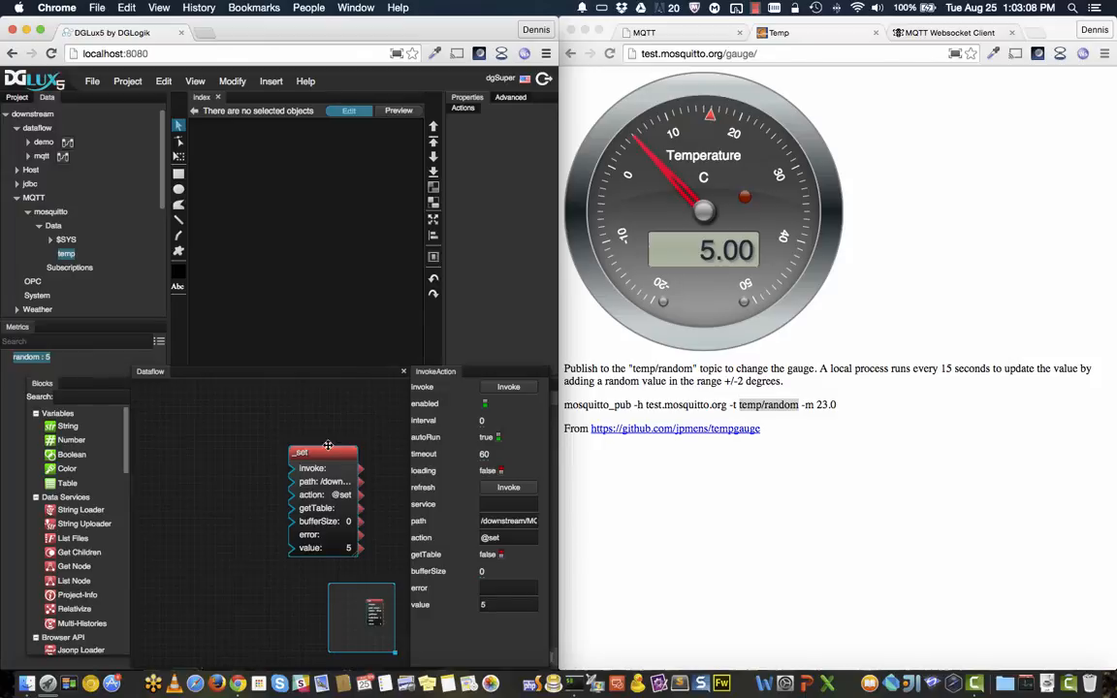
{"action": "left_click_drag", "start_coordinate": [324, 449], "coordinate": [349, 456]}
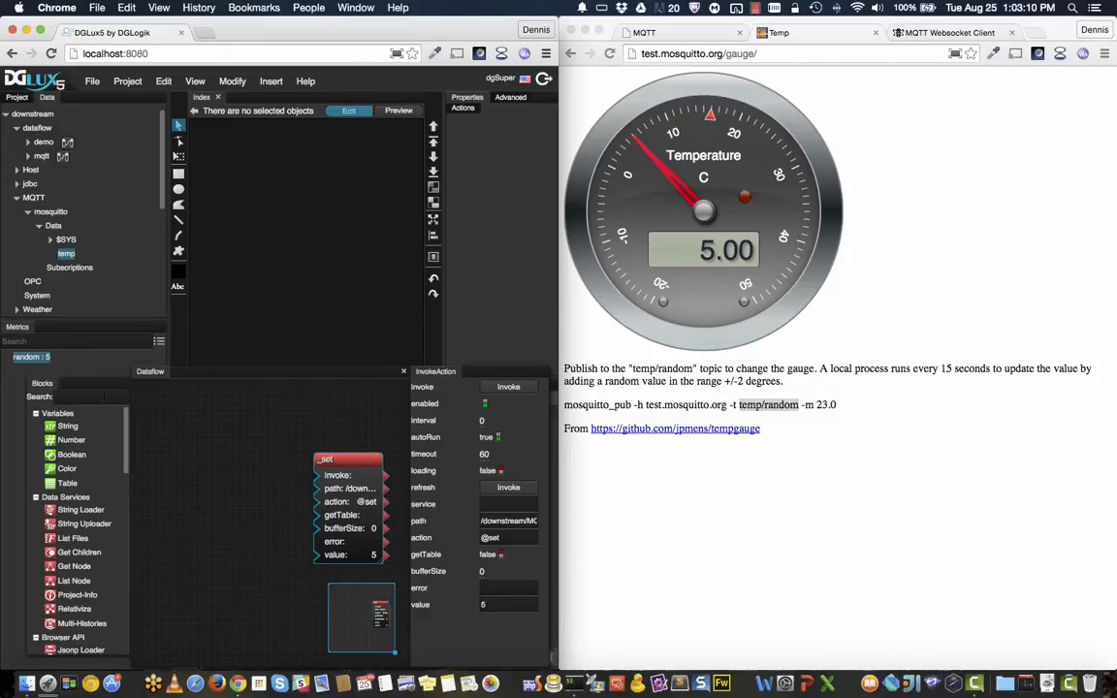
{"action": "left_click", "coordinate": [103, 396]}
{"action": "type", "text": "stop"}
{"action": "left_click_drag", "start_coordinate": [78, 425], "coordinate": [173, 417]}
{"action": "type", "text": "sin"}
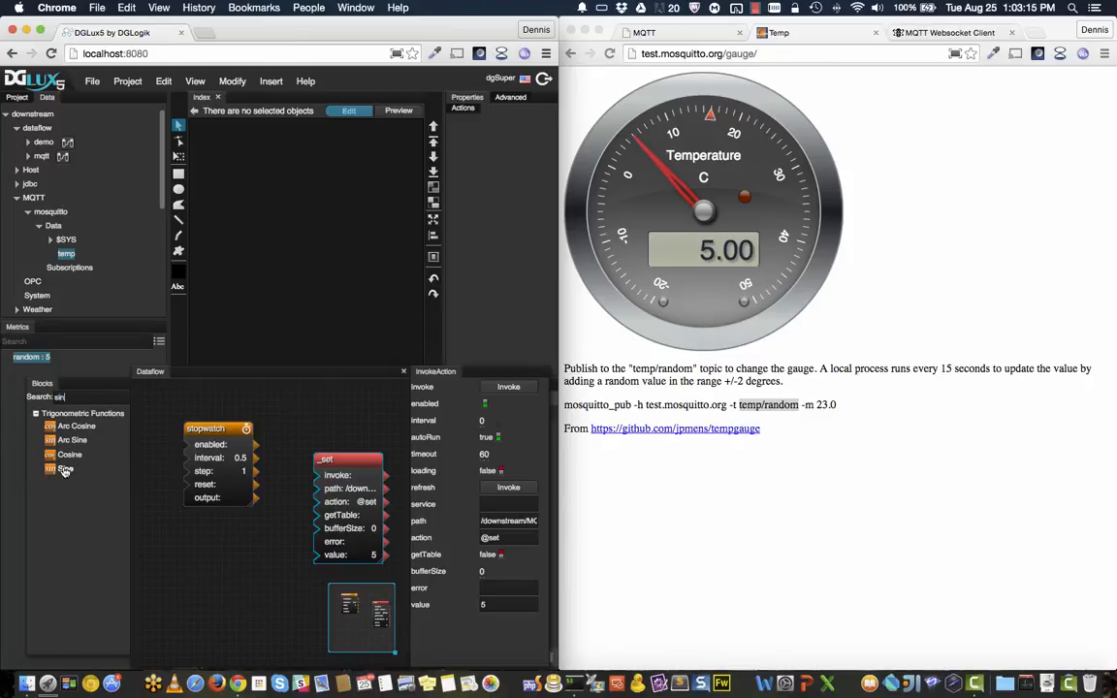
{"action": "left_click_drag", "start_coordinate": [64, 469], "coordinate": [192, 528]}
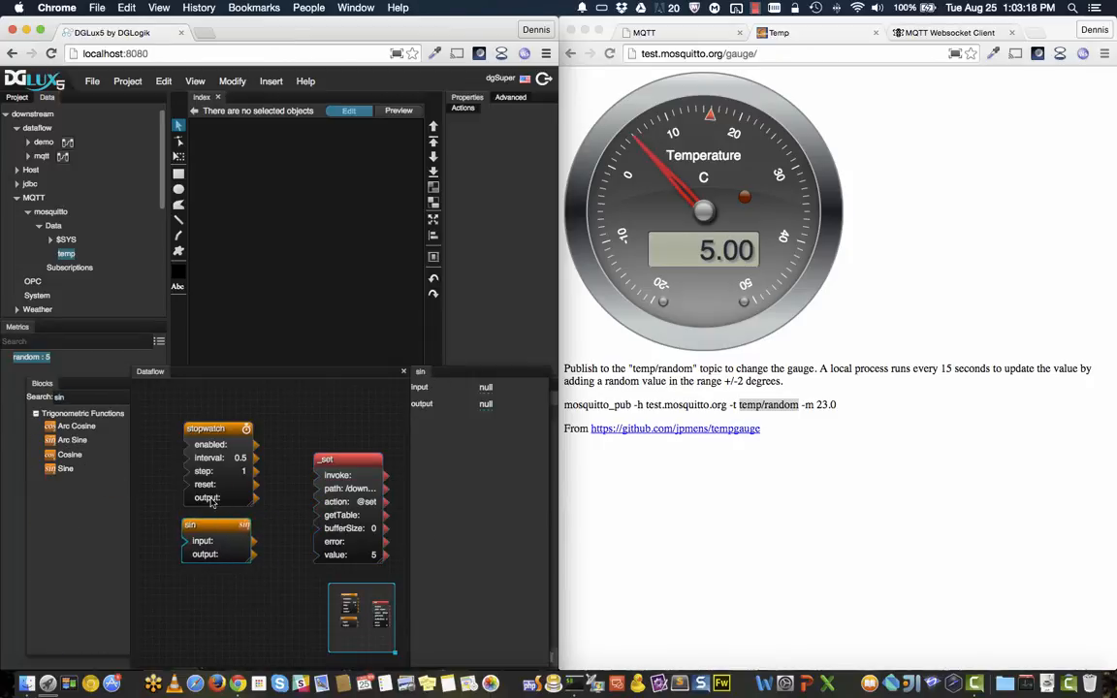
Connect the stopwatch's output to the sine block's input and enable the stopwatch.
{"action": "left_click_drag", "start_coordinate": [254, 498], "coordinate": [192, 541]}
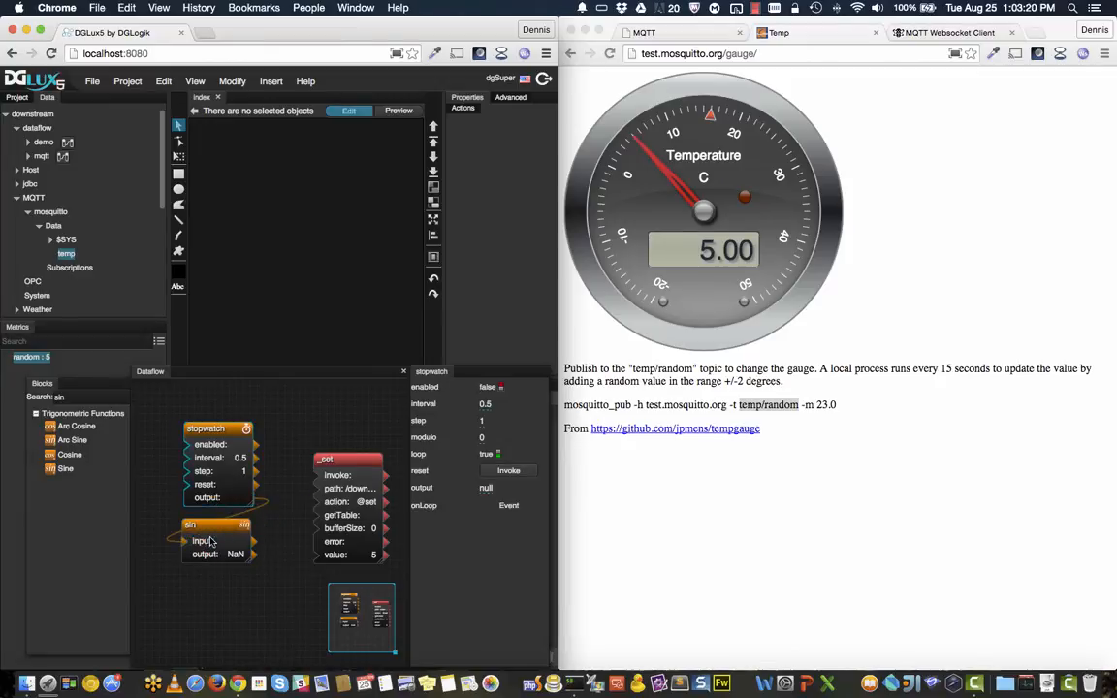
{"action": "left_click", "coordinate": [498, 385]}
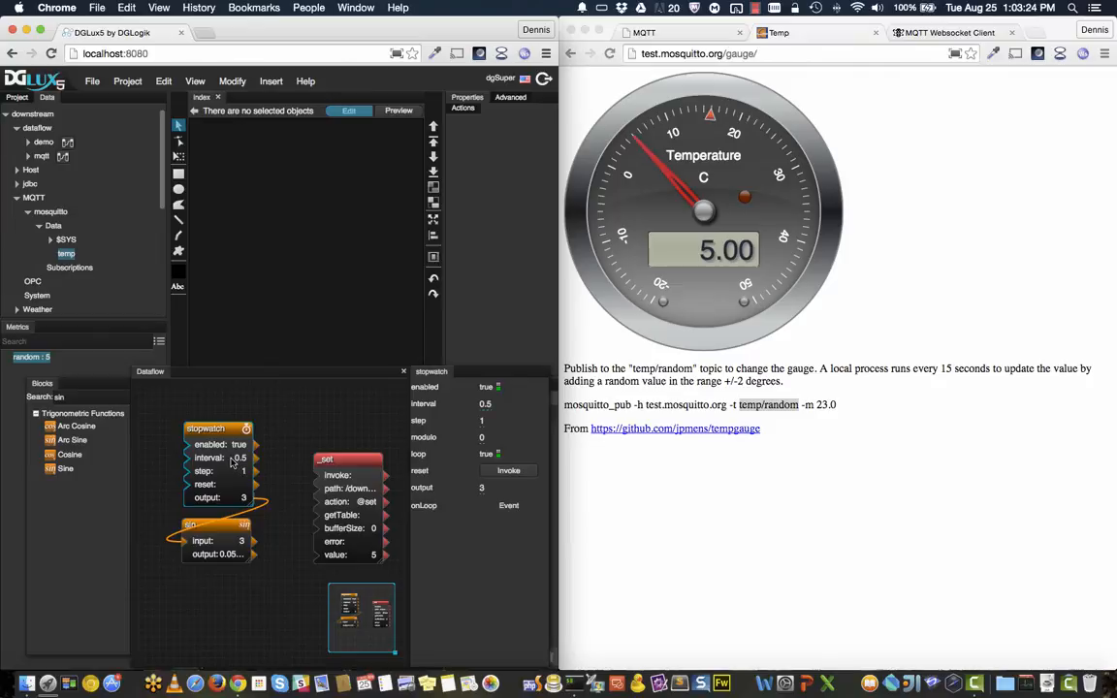
{"action": "left_click", "coordinate": [216, 524]}
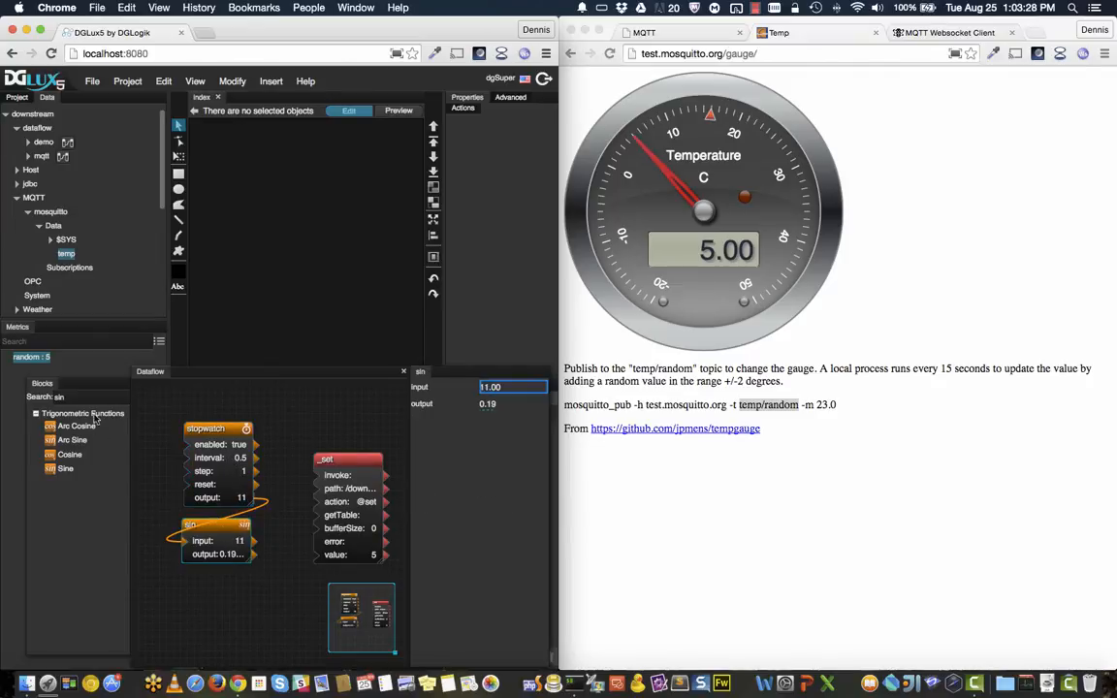
Add a Scale block below the sine block, and move the editor and the left-hand blocks up to make room.
{"action": "type", "text": "scale"}
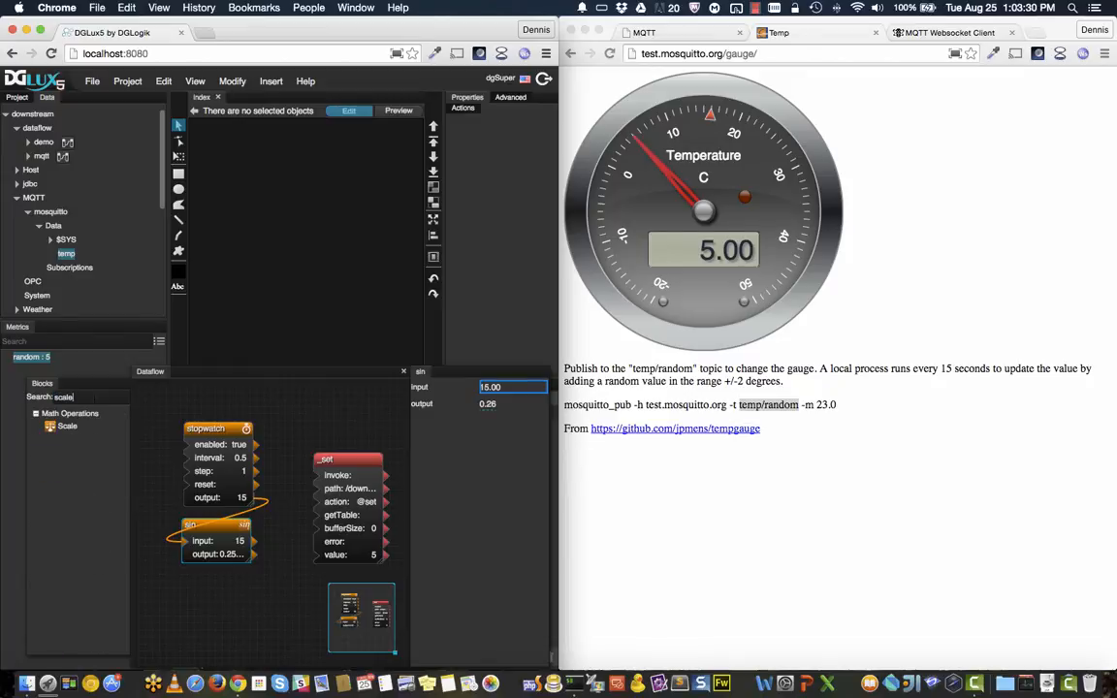
{"action": "left_click_drag", "start_coordinate": [67, 426], "coordinate": [204, 582]}
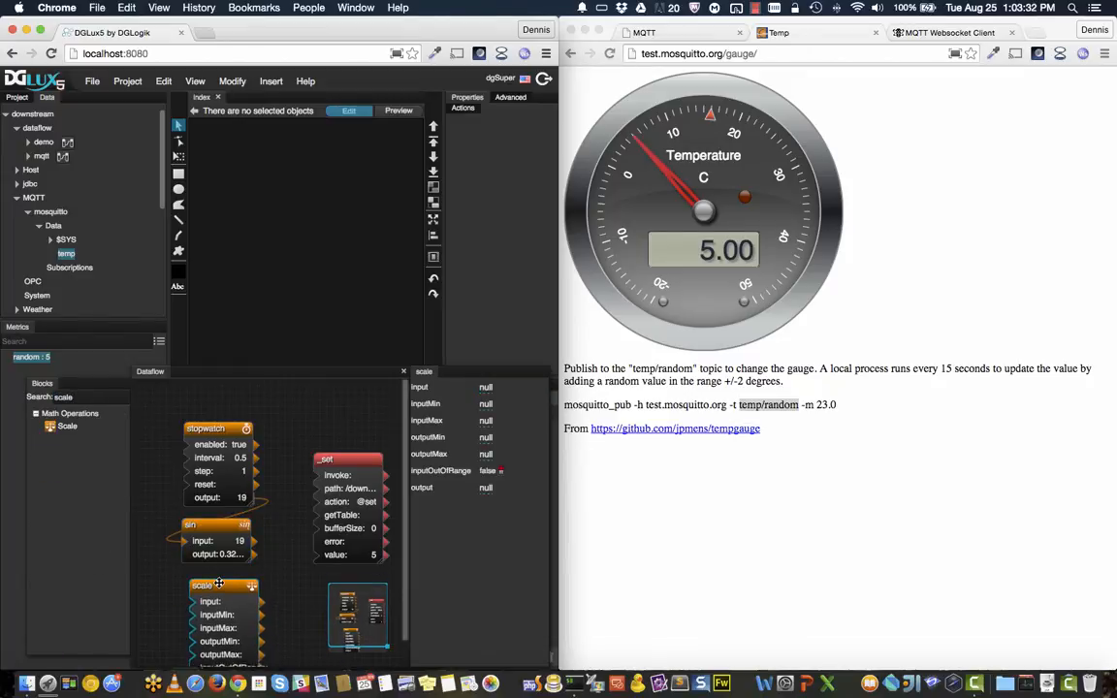
{"action": "left_click_drag", "start_coordinate": [270, 371], "coordinate": [258, 296]}
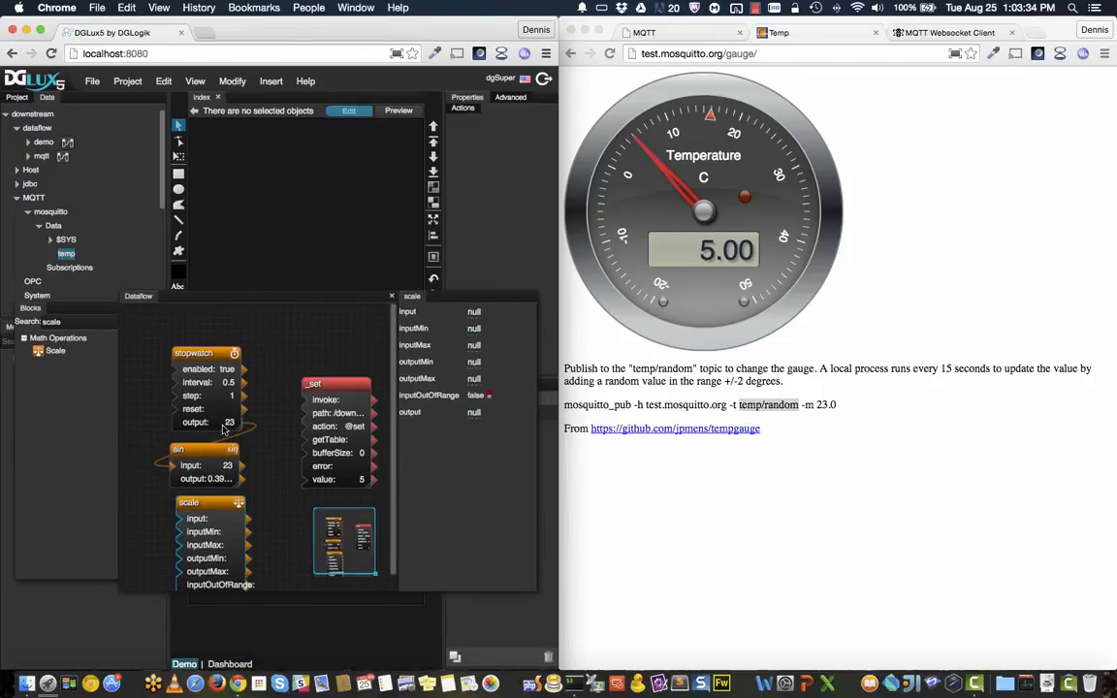
{"action": "scroll", "coordinate": [230, 419], "scroll_direction": "down", "scroll_amount": 2}
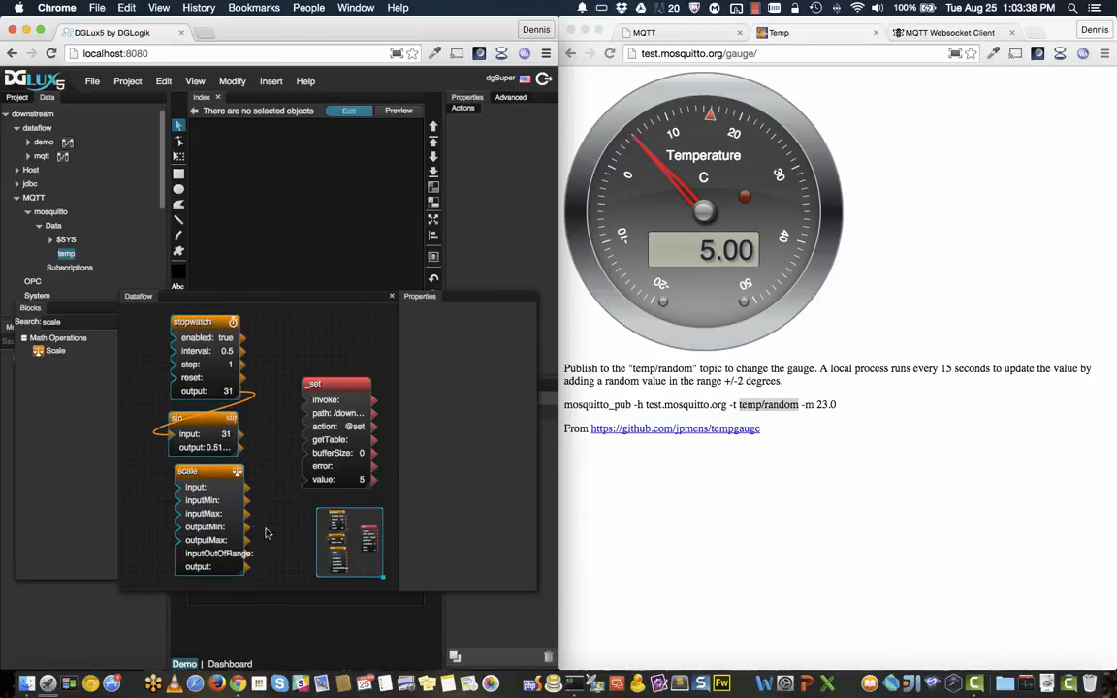
Set the scale block's outputMin to -20 and outputMax to 50.
{"action": "left_click", "coordinate": [213, 472]}
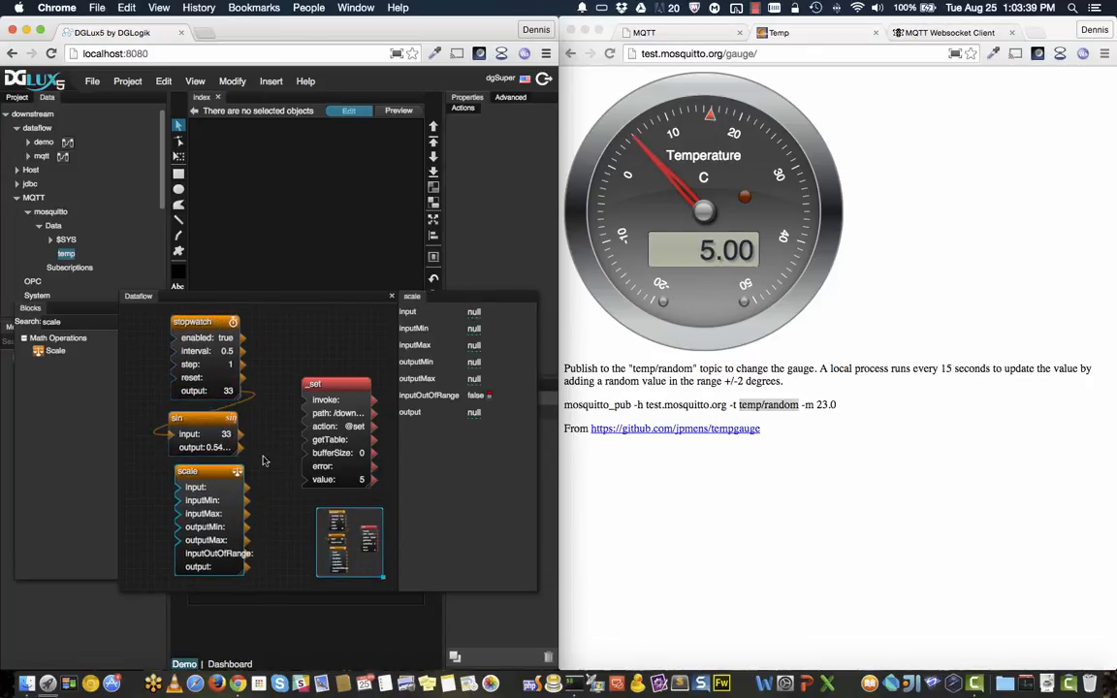
{"action": "left_click", "coordinate": [473, 362]}
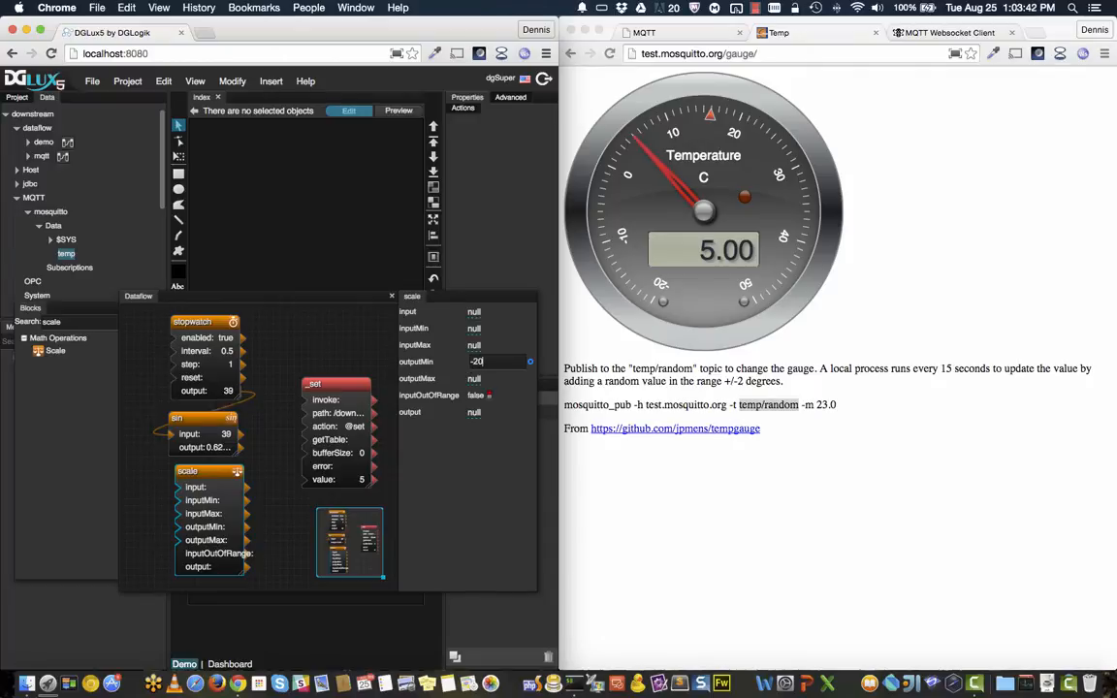
{"action": "type", "text": "-20"}
{"action": "key", "text": "Tab"}
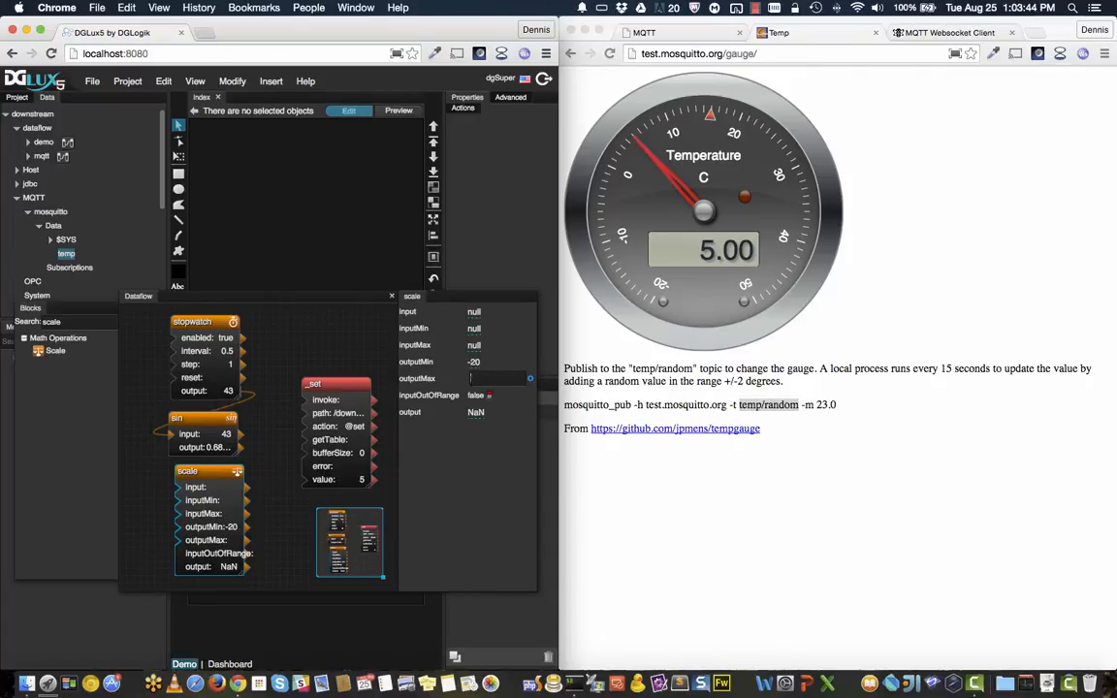
{"action": "type", "text": "50"}
{"action": "key", "text": "Return"}
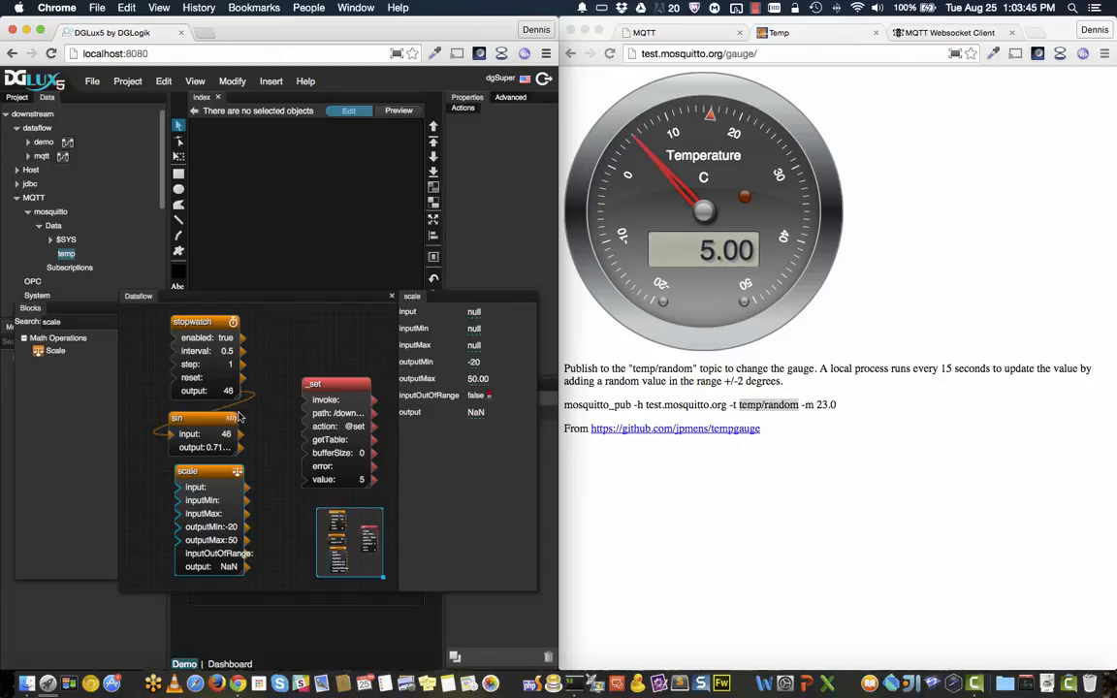
Connect the sine output to the scale block's input and set inputMin to -1 and inputMax to 1.
{"action": "left_click_drag", "start_coordinate": [213, 449], "coordinate": [195, 487]}
{"action": "left_click", "coordinate": [200, 474]}
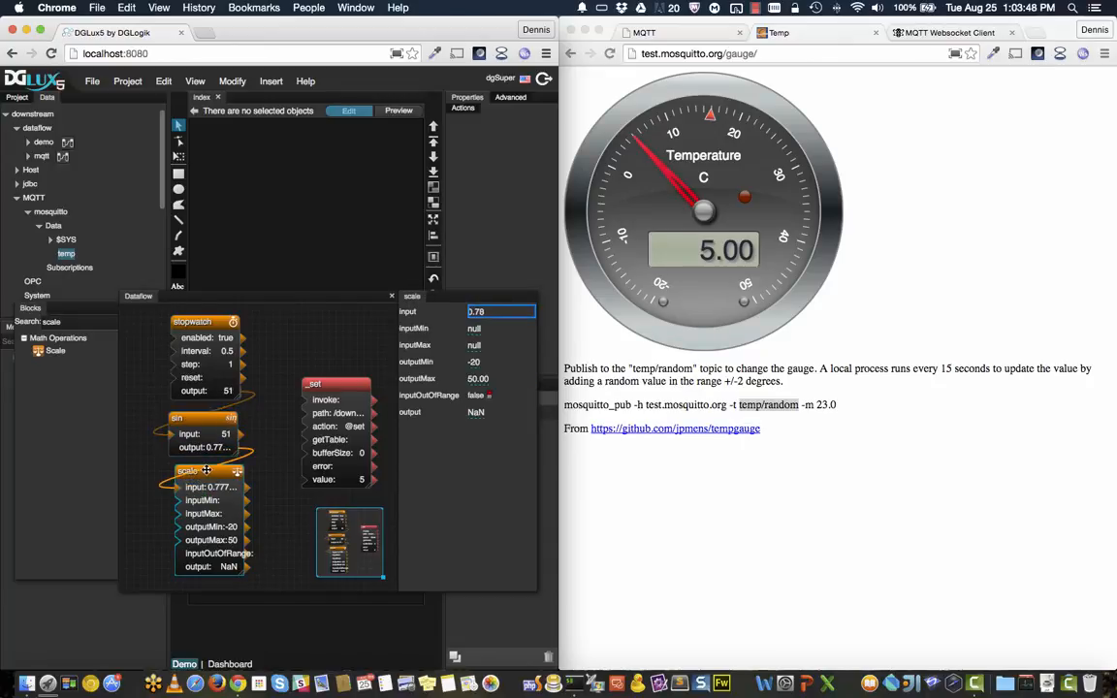
{"action": "type", "text": "-1"}
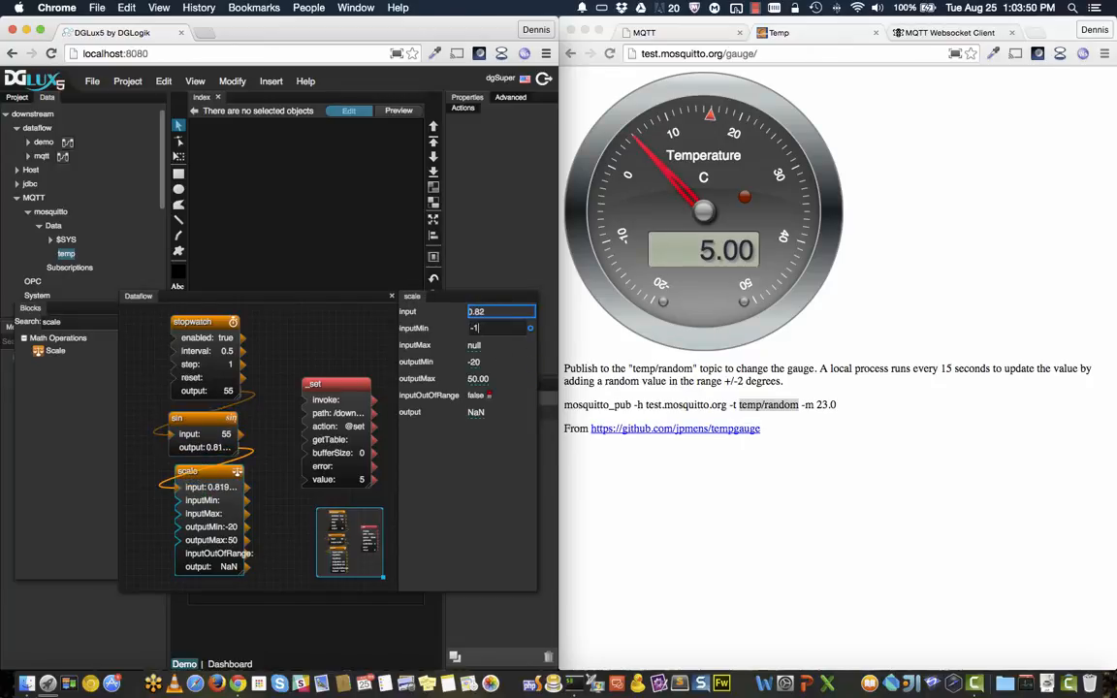
{"action": "key", "text": "Tab"}
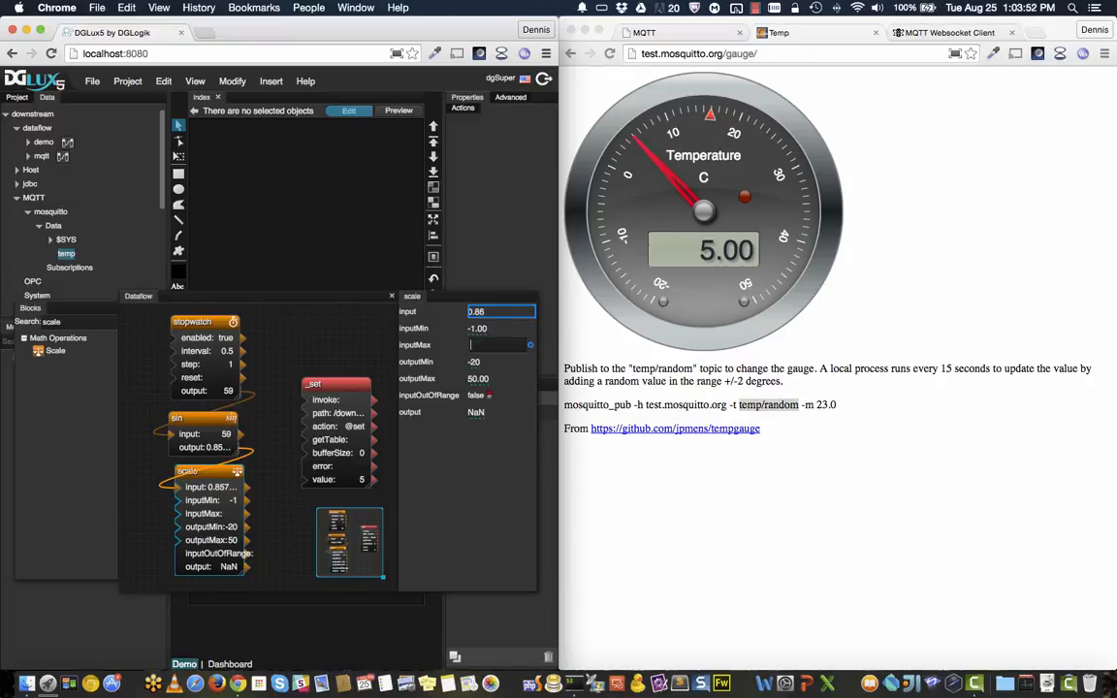
{"action": "key", "text": "Return"}
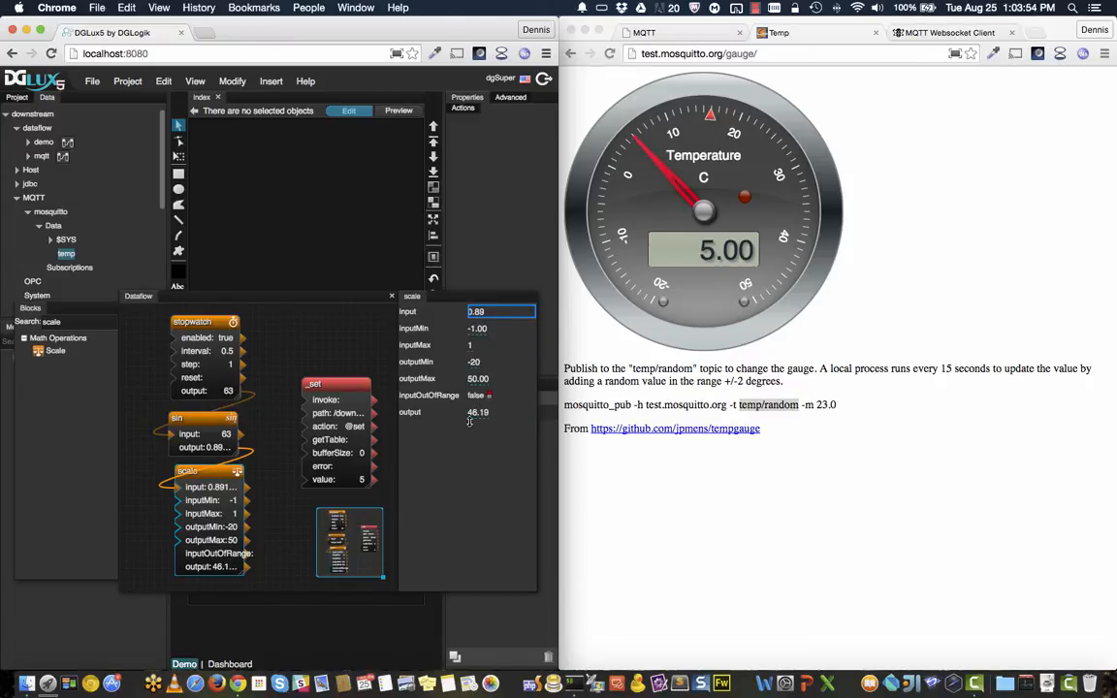
{"action": "left_click_drag", "start_coordinate": [245, 566], "coordinate": [323, 485]}
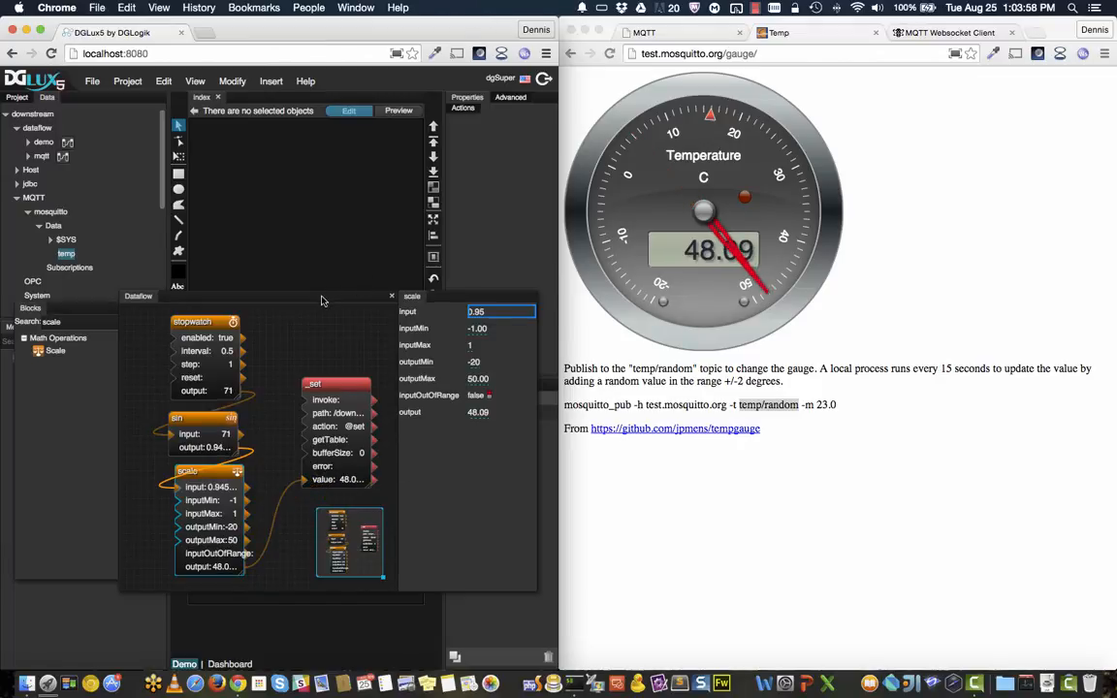
{"action": "left_click_drag", "start_coordinate": [322, 301], "coordinate": [322, 363]}
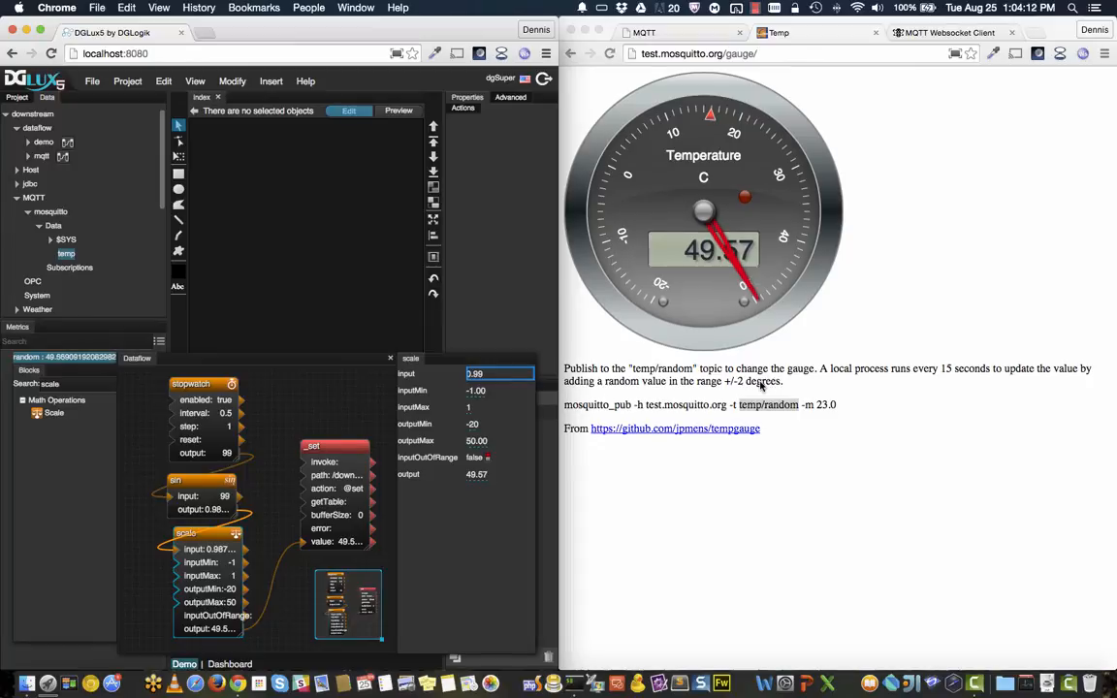
{"action": "left_click_drag", "start_coordinate": [136, 359], "coordinate": [143, 366]}
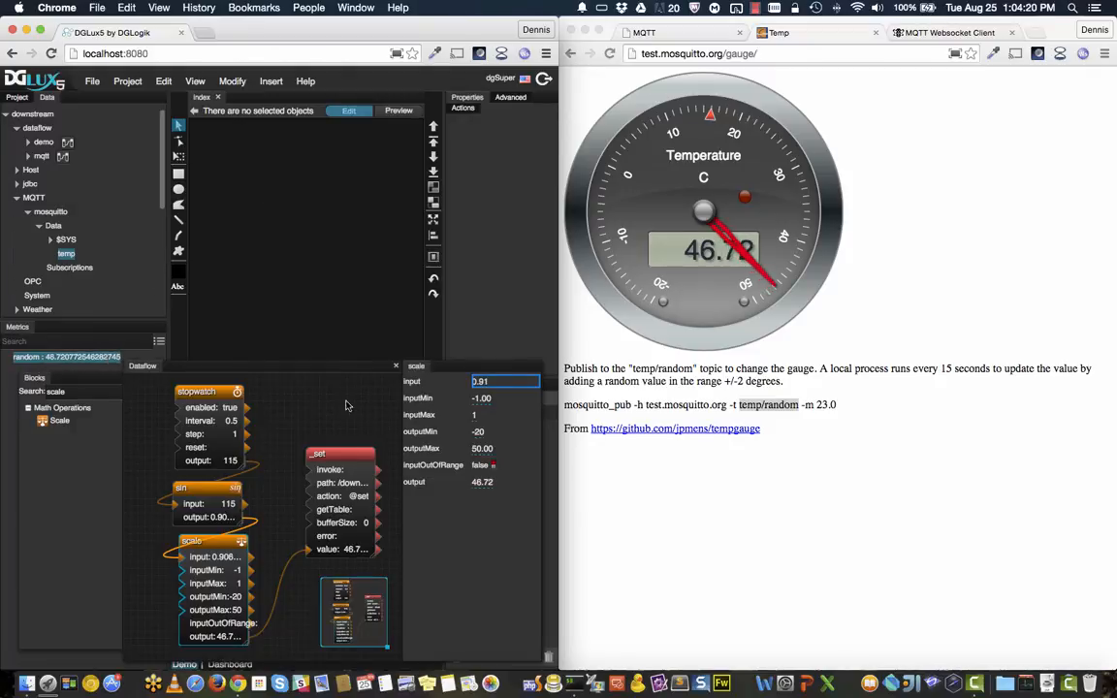
{"action": "left_click", "coordinate": [398, 367]}
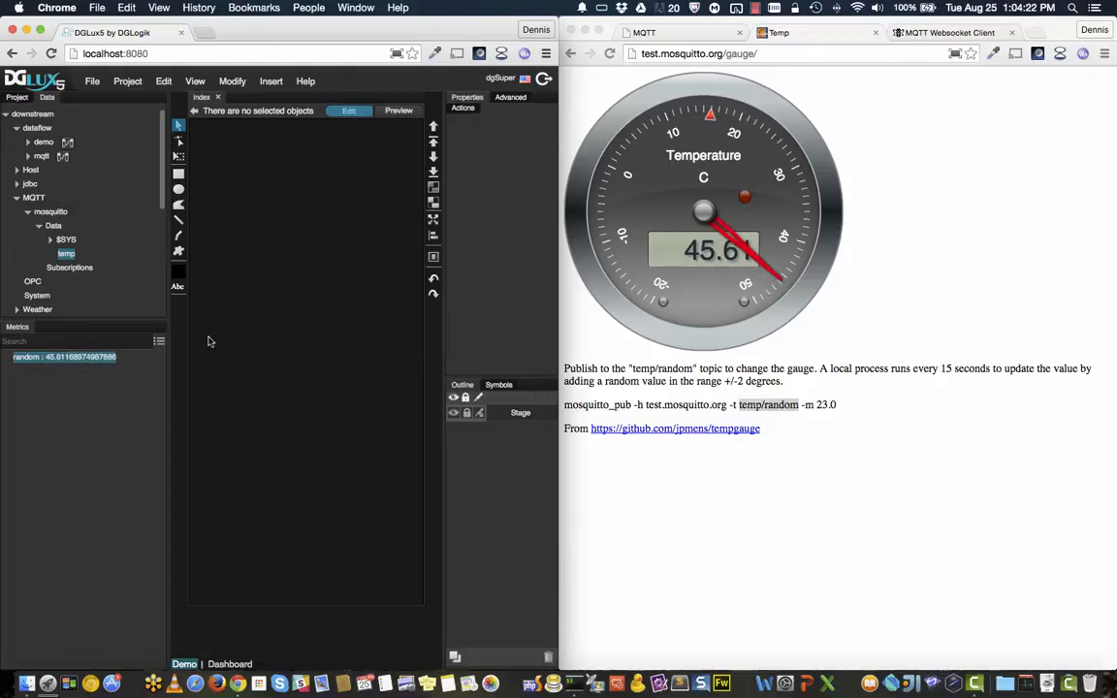
Place the round one-value gauge from the Dashboard gauges on the stage and bind its Value to the random metric.
{"action": "left_click", "coordinate": [238, 664]}
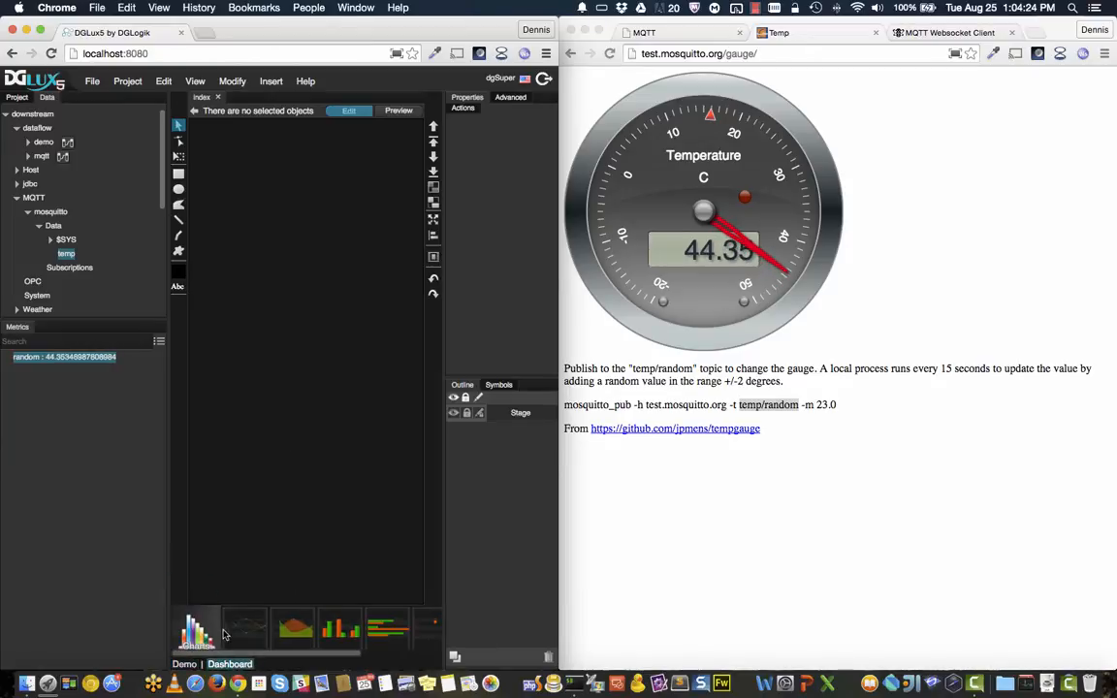
{"action": "scroll", "coordinate": [291, 630], "scroll_direction": "right", "scroll_amount": 5}
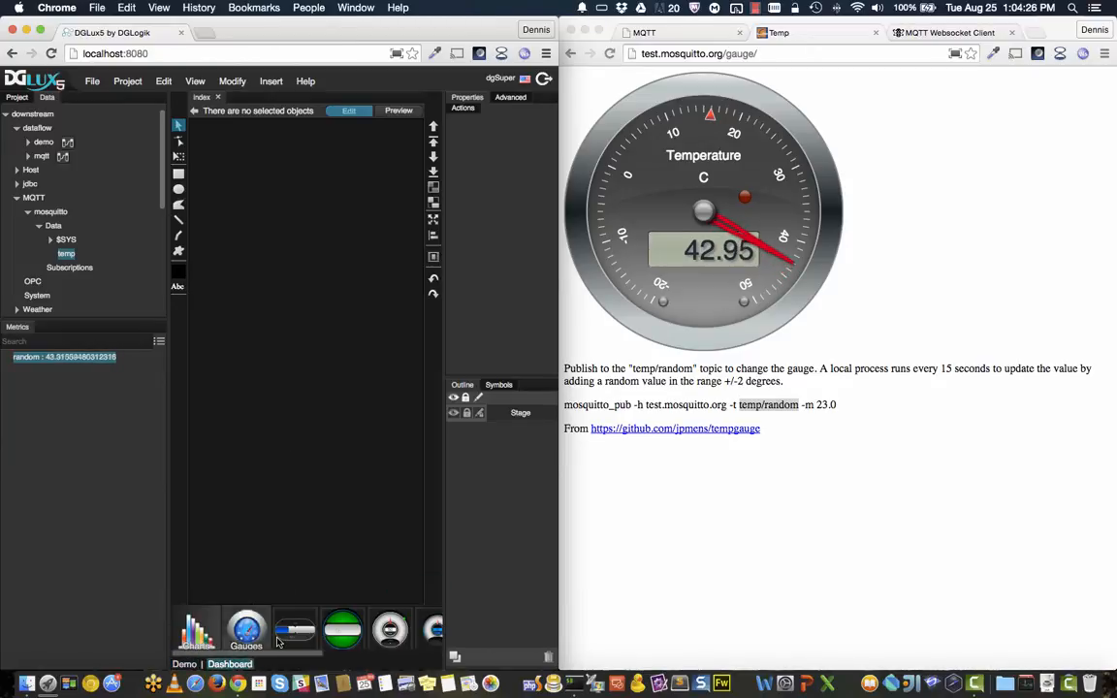
{"action": "scroll", "coordinate": [330, 640], "scroll_direction": "right", "scroll_amount": 2}
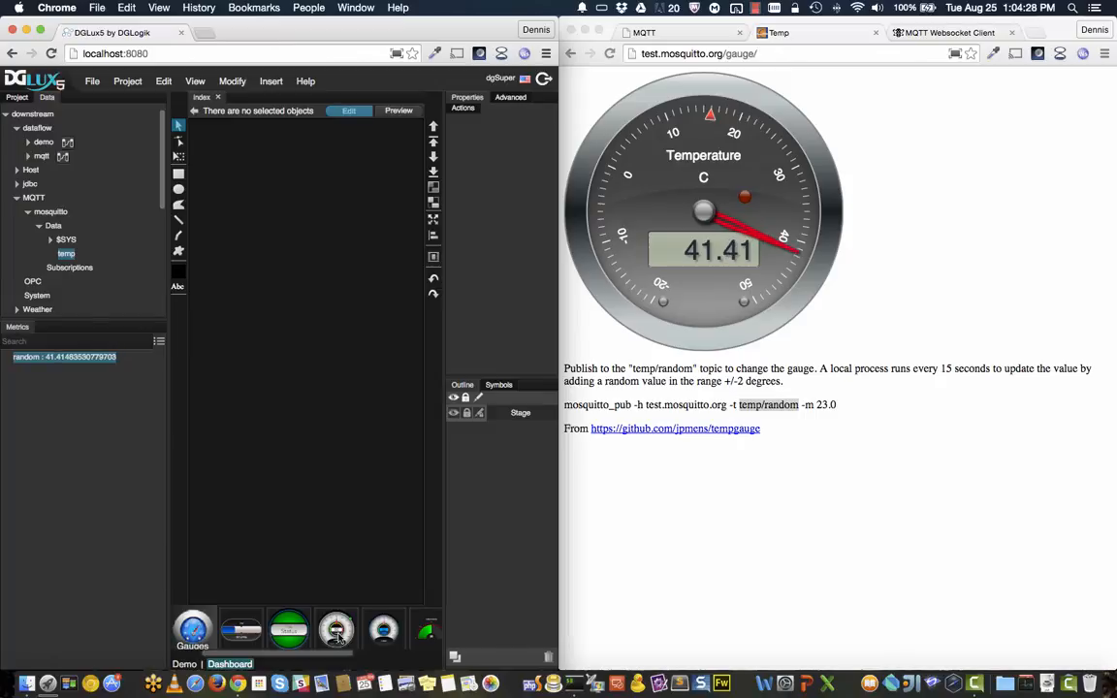
{"action": "left_click_drag", "start_coordinate": [335, 633], "coordinate": [291, 310]}
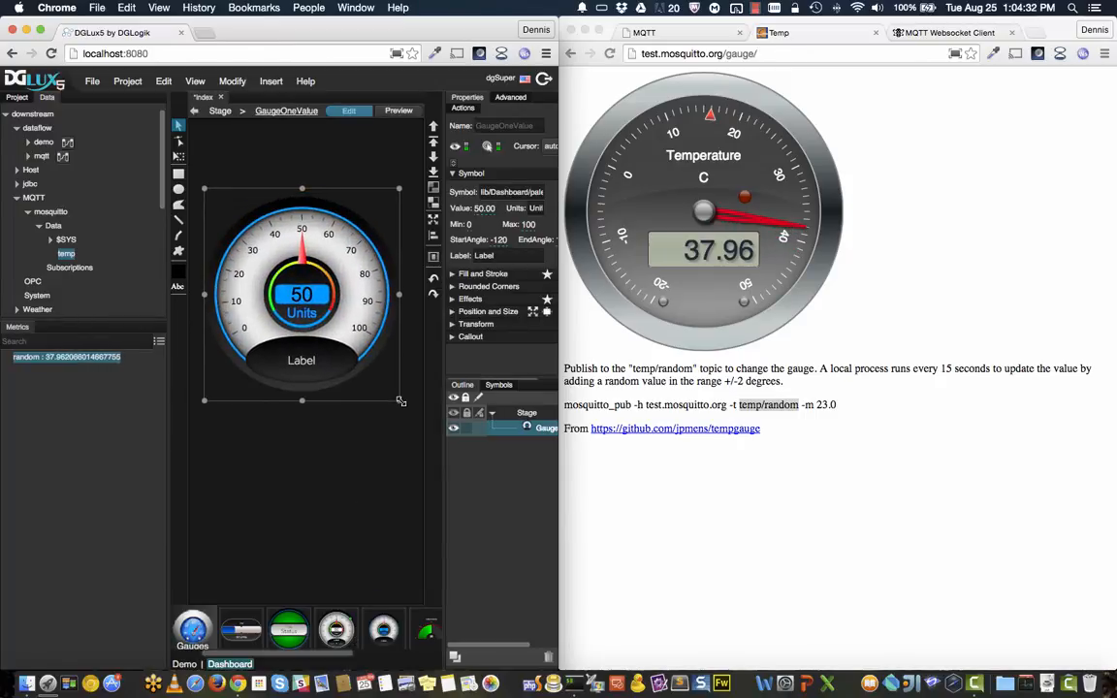
{"action": "left_click_drag", "start_coordinate": [71, 367], "coordinate": [487, 210]}
{"action": "left_click", "coordinate": [402, 465]}
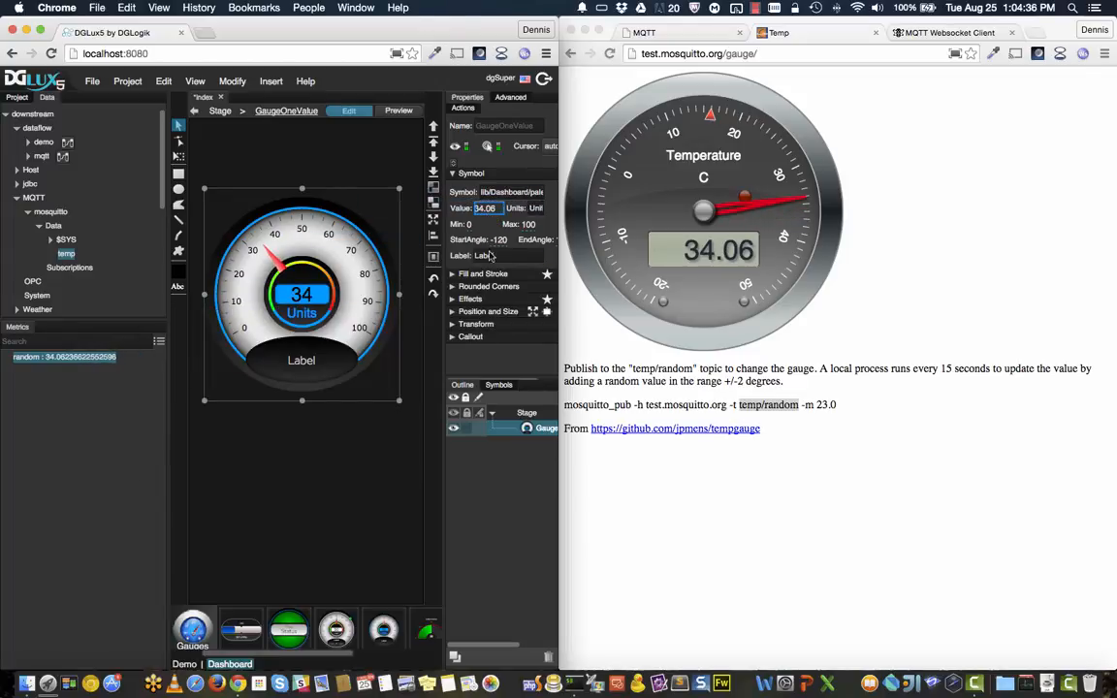
Set the gauge's Min to -20 and its Max to 50.
{"action": "left_click", "coordinate": [470, 226]}
{"action": "type", "text": "-2"}
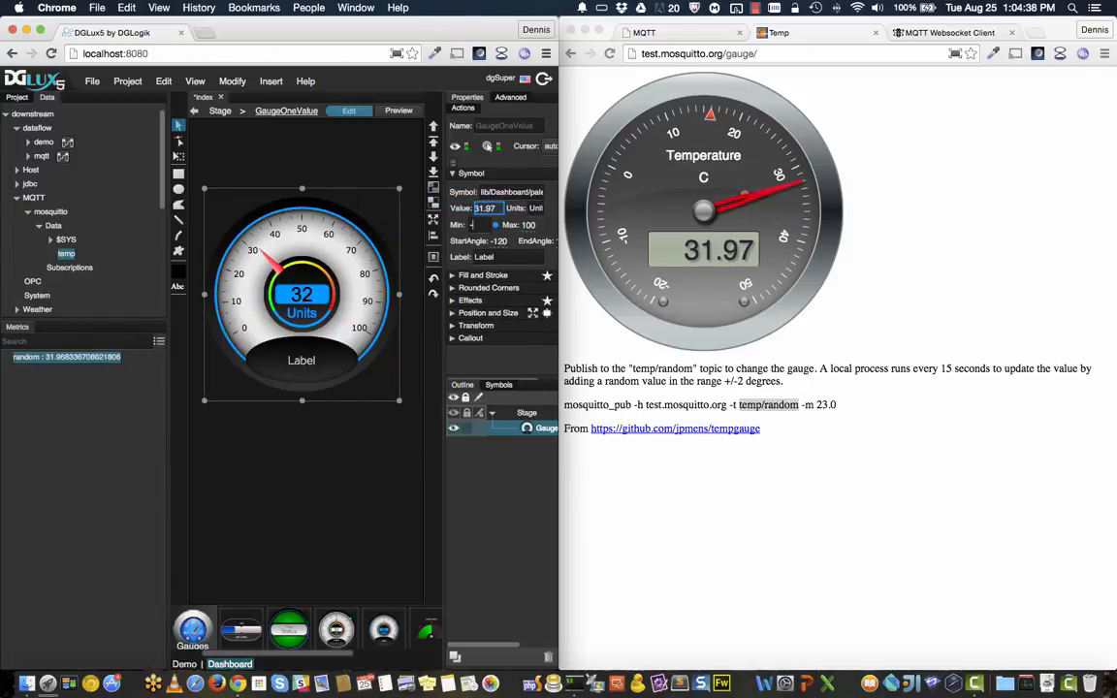
{"action": "type", "text": "0"}
{"action": "key", "text": "Return"}
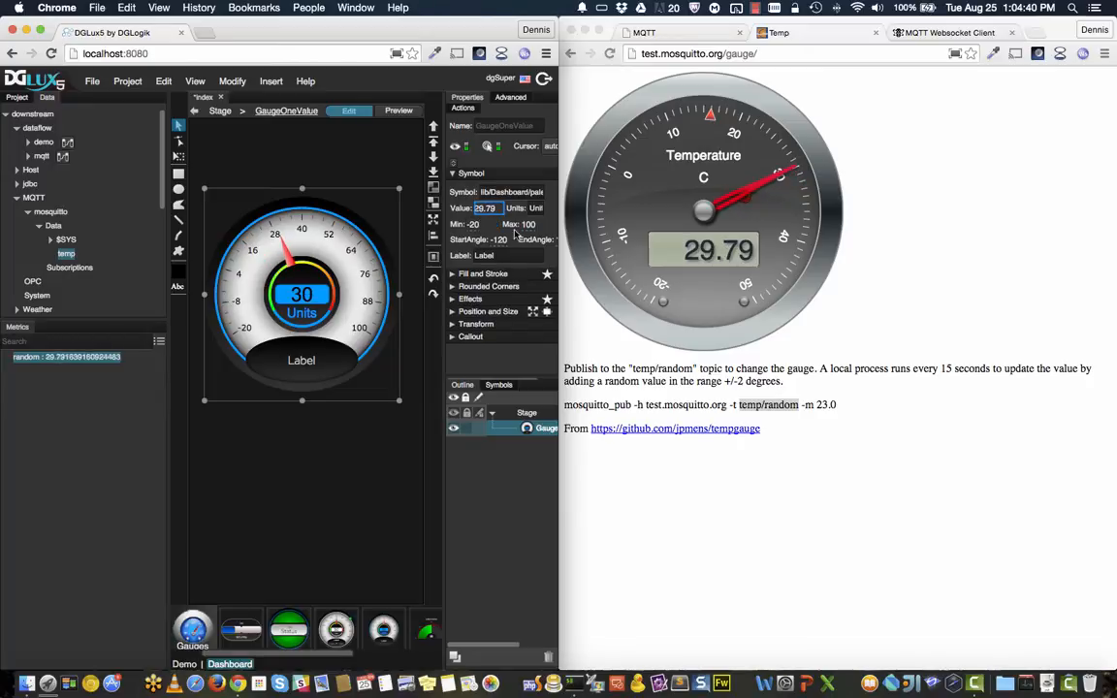
{"action": "left_click", "coordinate": [528, 224]}
{"action": "type", "text": "50"}
{"action": "key", "text": "Return"}
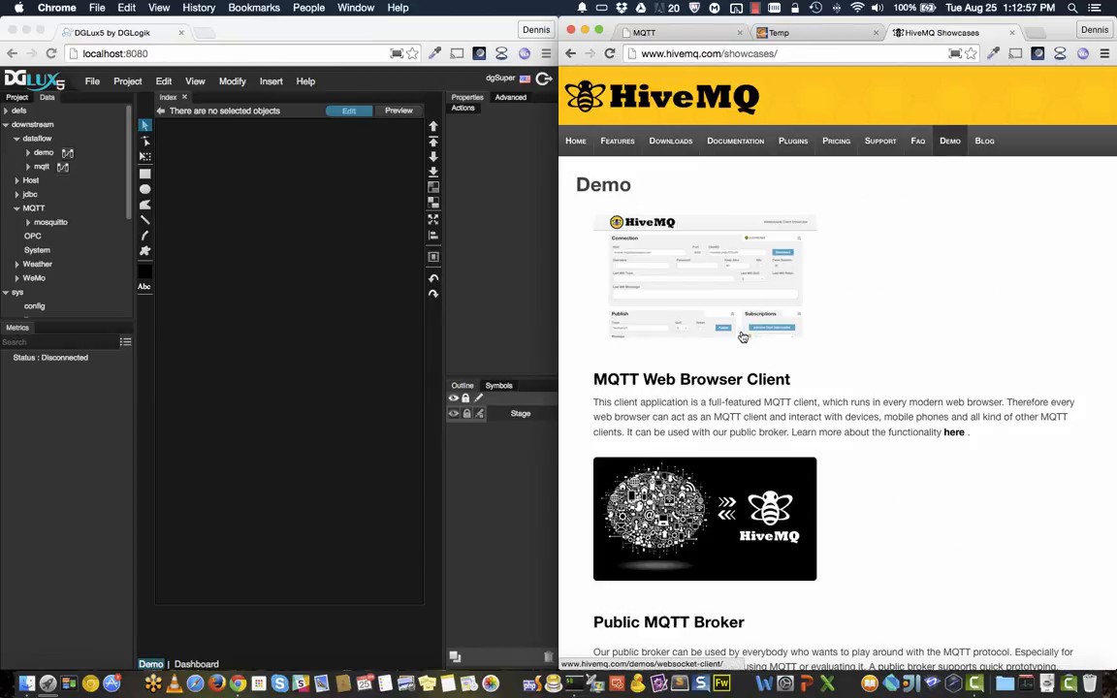
Open HiveMQ's MQTT Web Browser Client demo and copy the broker host broker.mqttdashboard.com.
{"action": "left_click", "coordinate": [688, 307]}
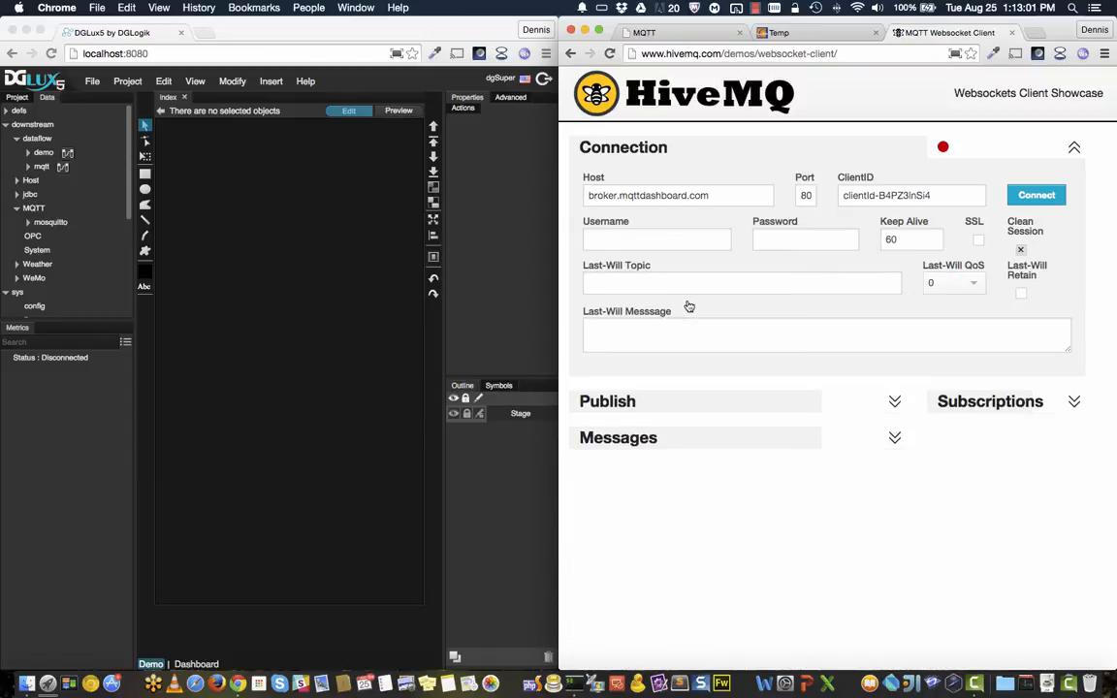
{"action": "triple_click", "coordinate": [725, 195]}
{"action": "key", "text": "super+c"}
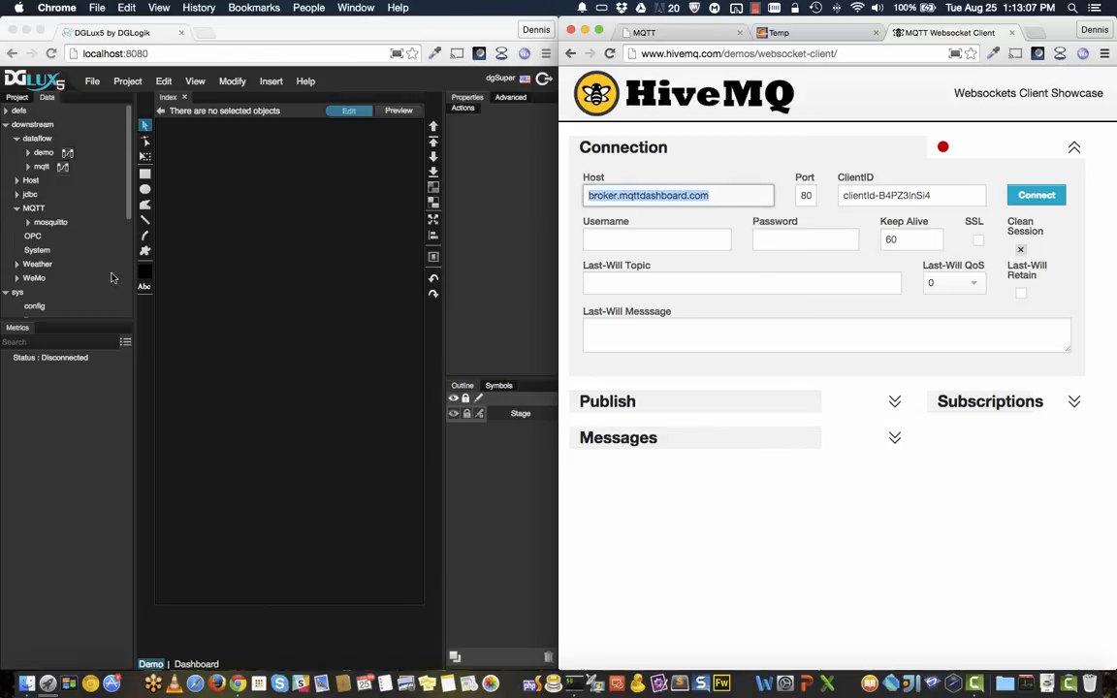
Add an MQTT server named hive with url tcp://broker.mqttdashboard.com and clientId dsa-12345 in DGLux5.
{"action": "left_click", "coordinate": [35, 209]}
{"action": "right_click", "coordinate": [35, 209]}
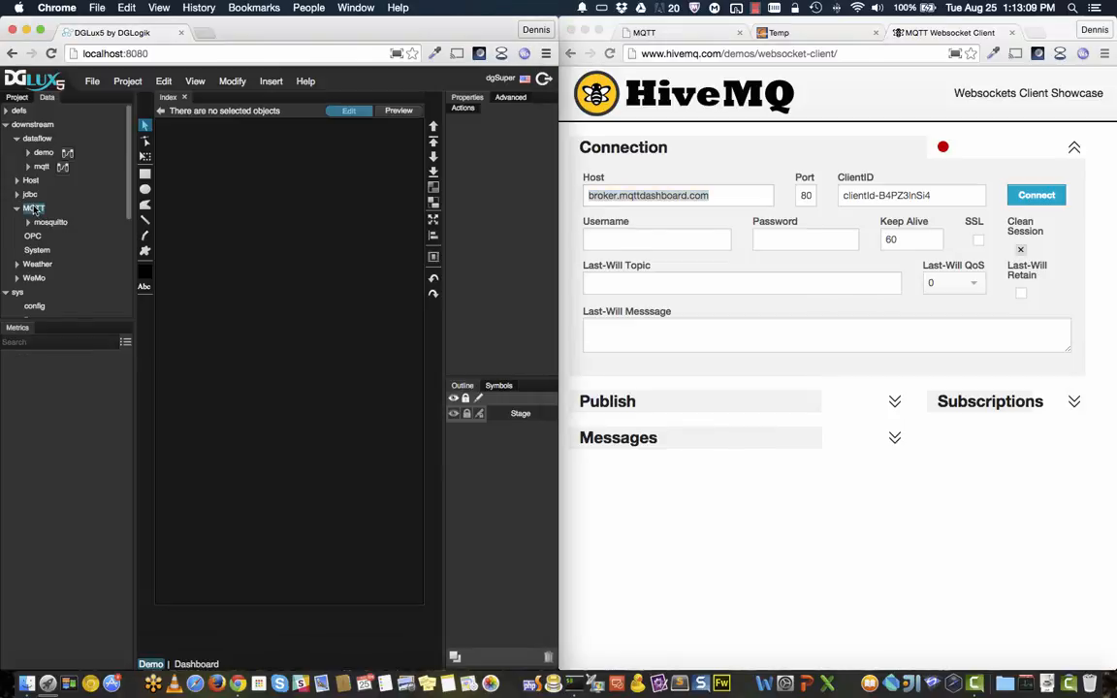
{"action": "mouse_move", "coordinate": [73, 211]}
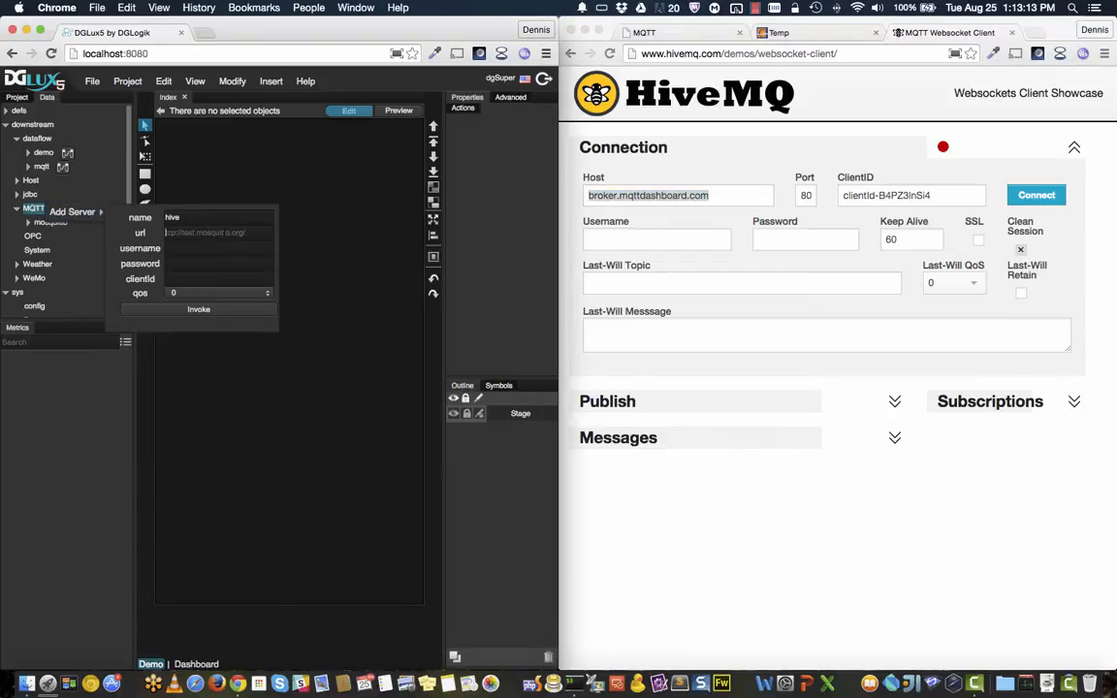
{"action": "type", "text": "tcp://"}
{"action": "key", "text": "super+v"}
{"action": "type", "text": "dsa-12345"}
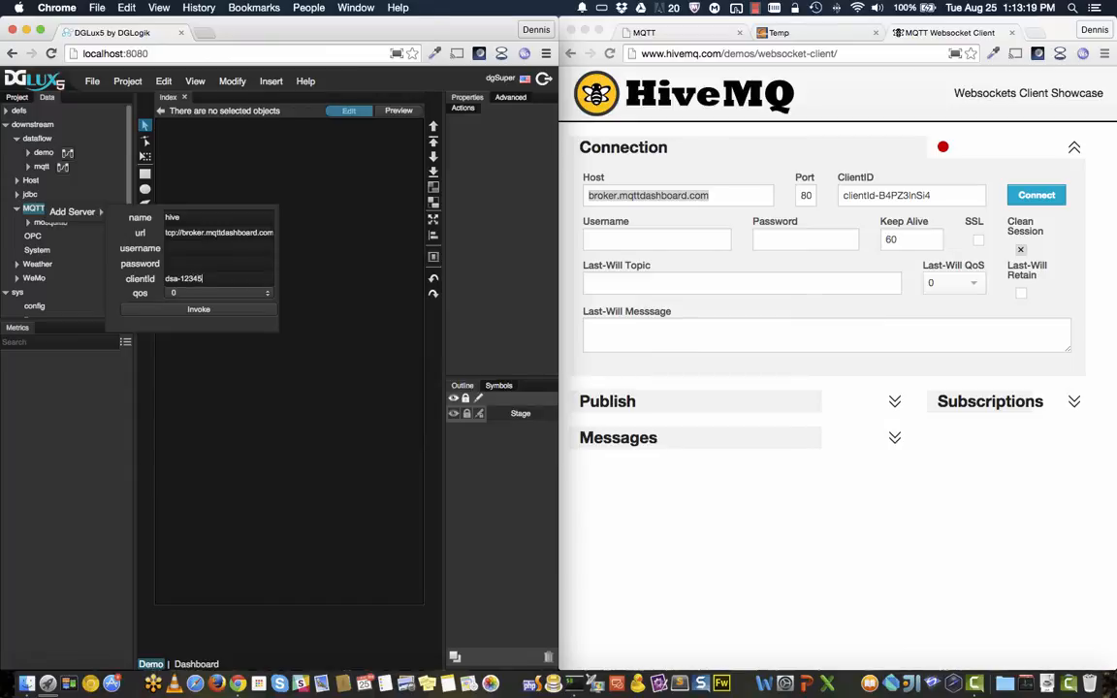
{"action": "left_click", "coordinate": [215, 310]}
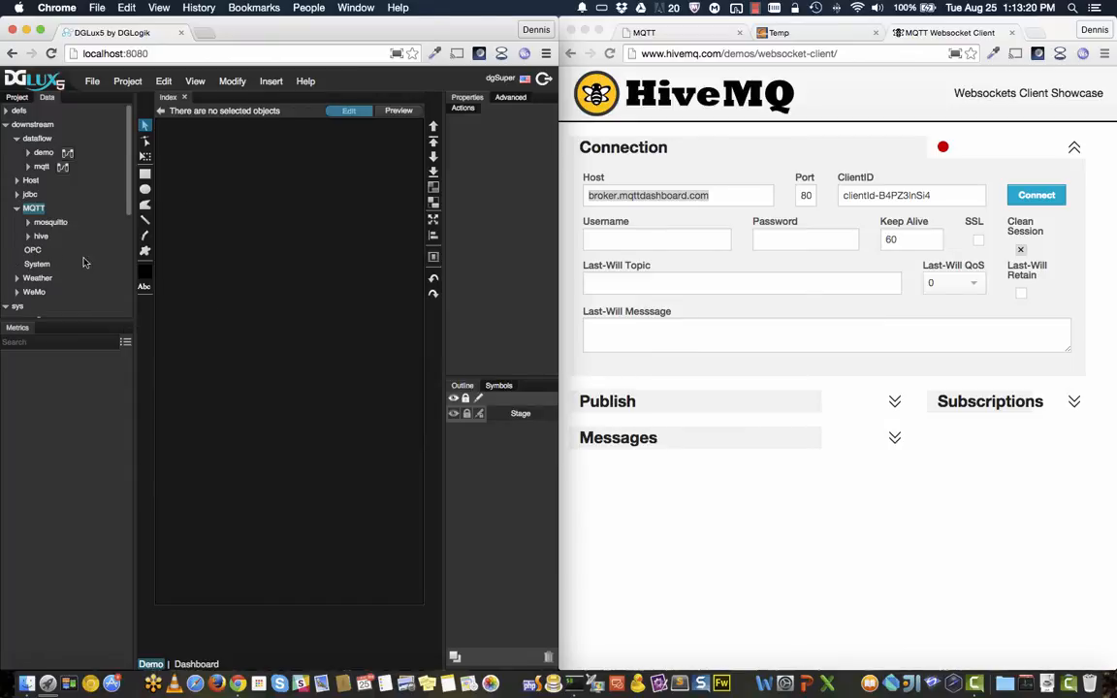
Add a subscription named everything with topic # to the hive server.
{"action": "left_click", "coordinate": [28, 237]}
{"action": "left_click", "coordinate": [70, 264]}
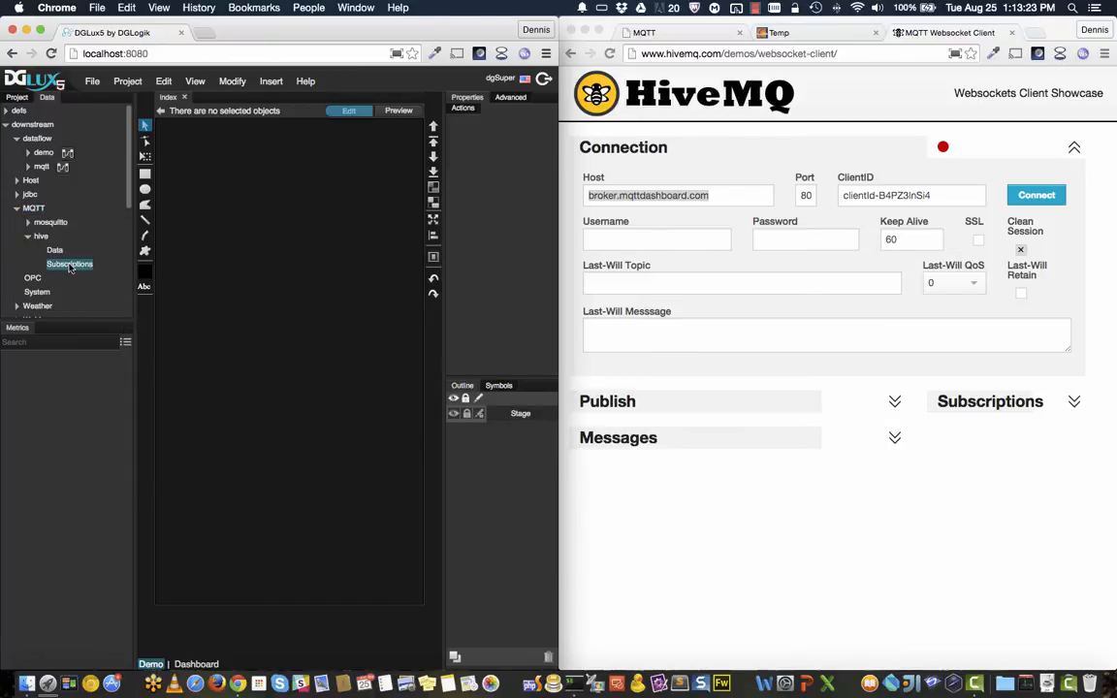
{"action": "right_click", "coordinate": [70, 267]}
{"action": "mouse_move", "coordinate": [118, 267]}
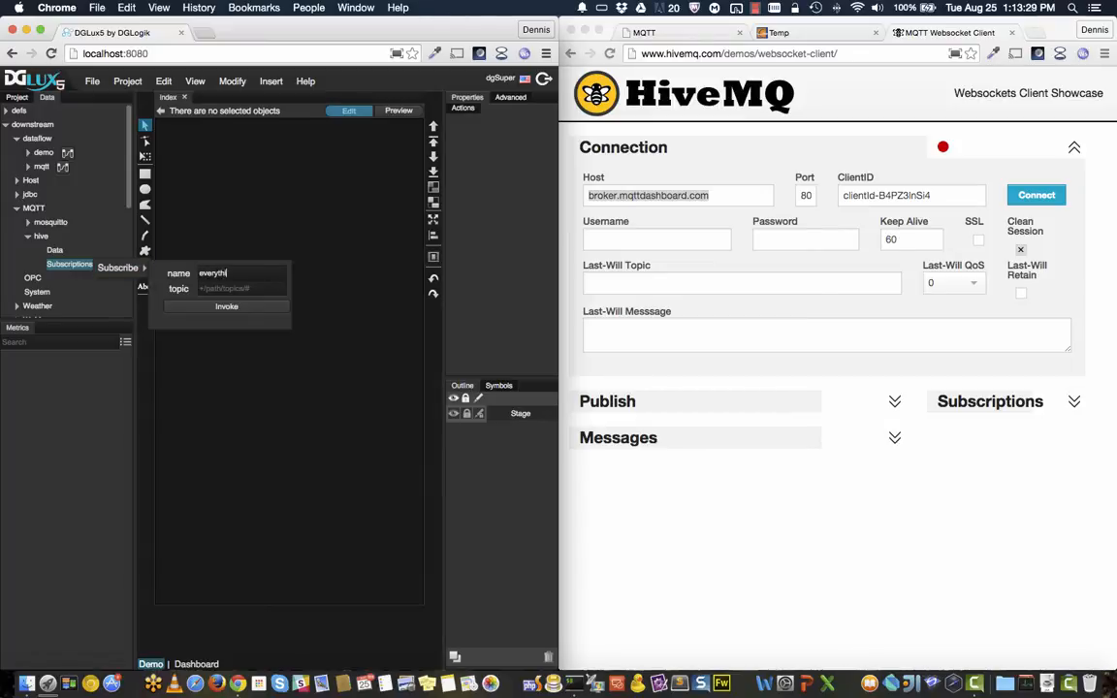
{"action": "type", "text": "#"}
{"action": "left_click", "coordinate": [238, 305]}
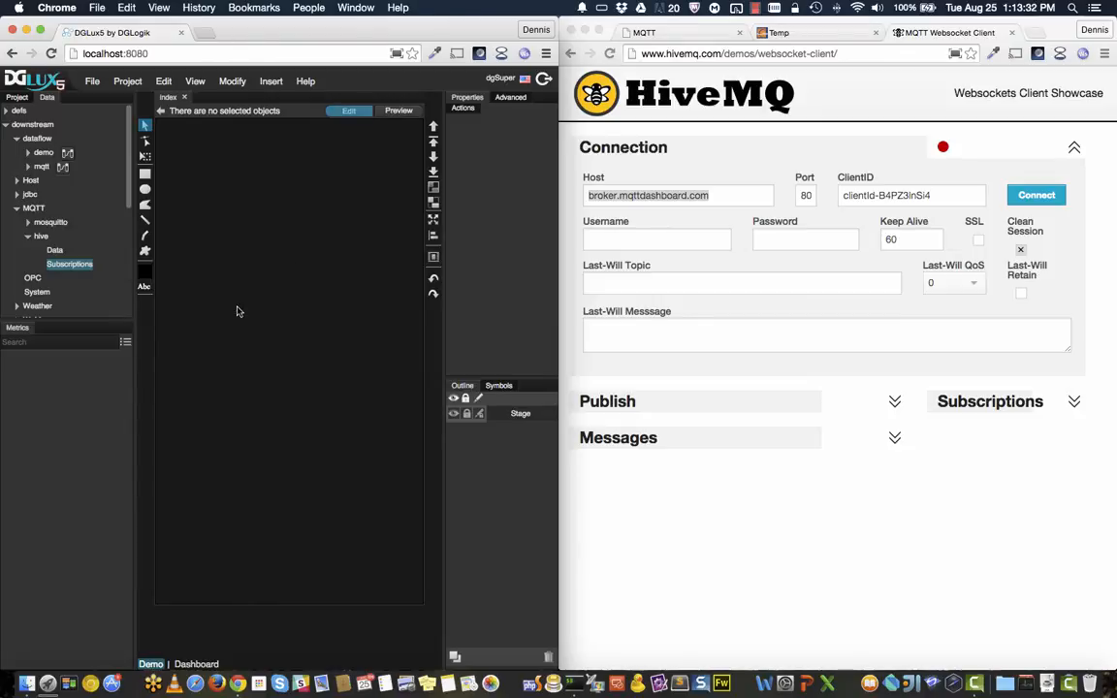
Expand hive's Data node and inspect the metrics of the asos topic.
{"action": "left_click", "coordinate": [39, 250]}
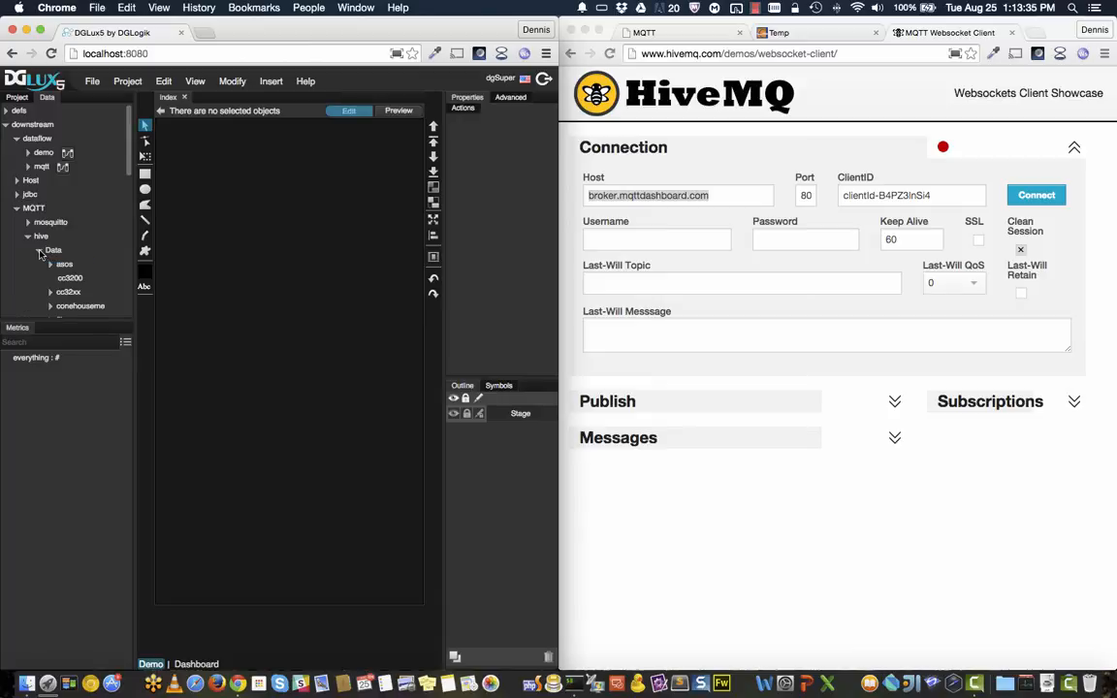
{"action": "scroll", "coordinate": [61, 265], "scroll_direction": "down", "scroll_amount": 5}
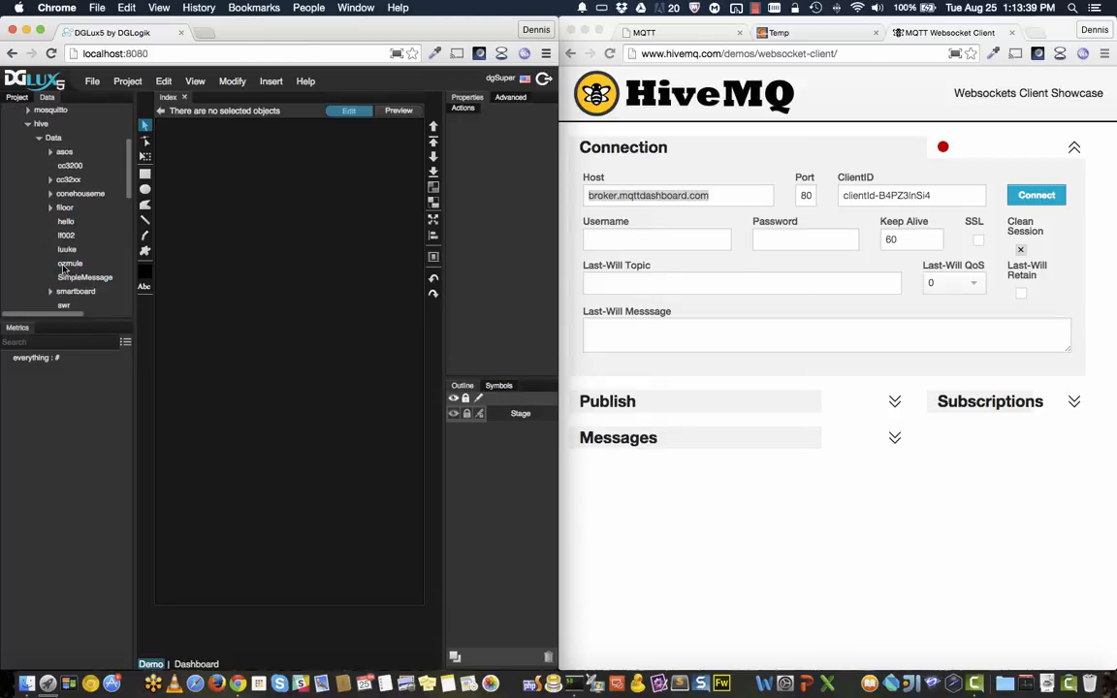
{"action": "left_click", "coordinate": [64, 152]}
Add a subscription named # with topic # to the mosquitto server.
{"action": "scroll", "coordinate": [80, 246], "scroll_direction": "up", "scroll_amount": 4}
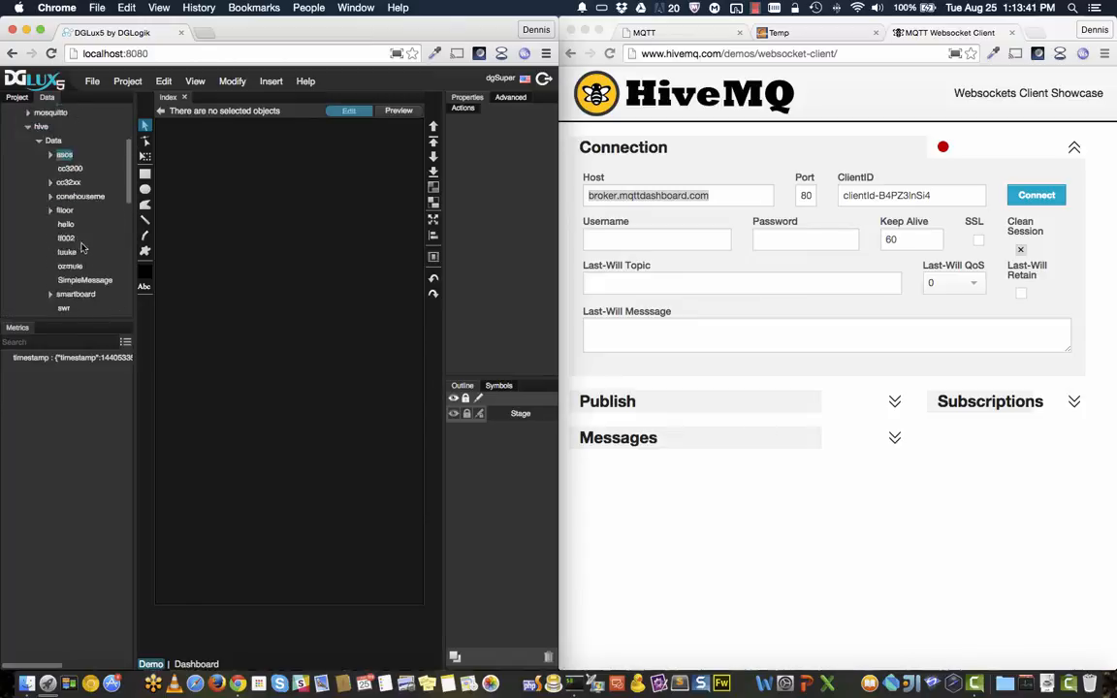
{"action": "left_click", "coordinate": [27, 197]}
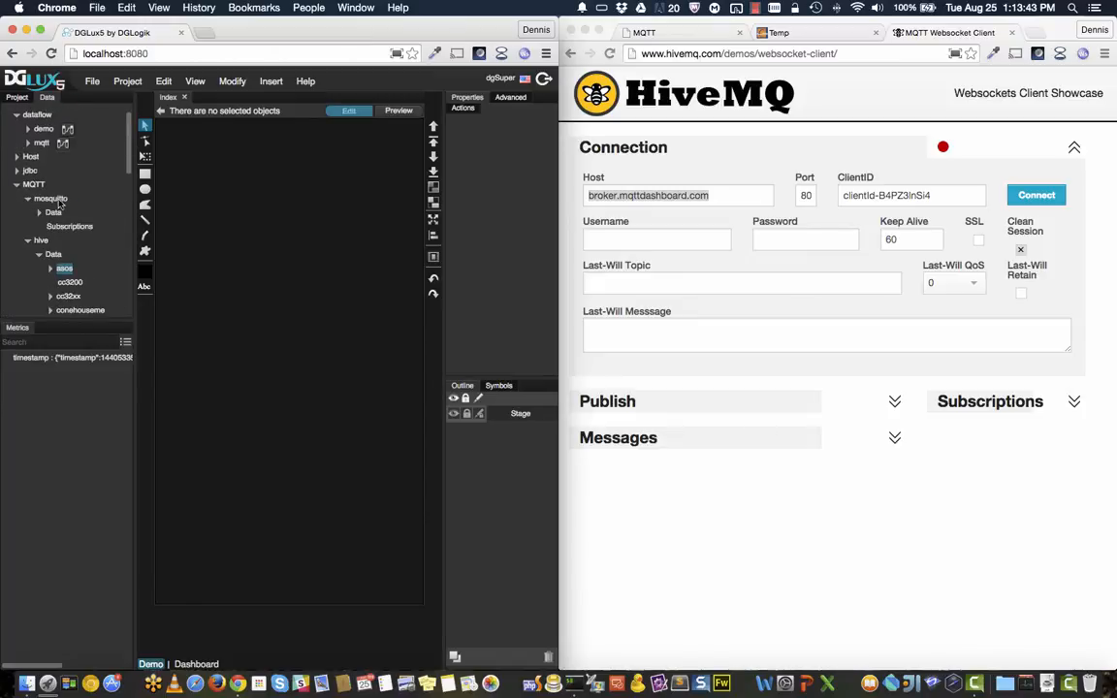
{"action": "left_click", "coordinate": [50, 199]}
{"action": "left_click", "coordinate": [68, 226]}
{"action": "right_click", "coordinate": [86, 226]}
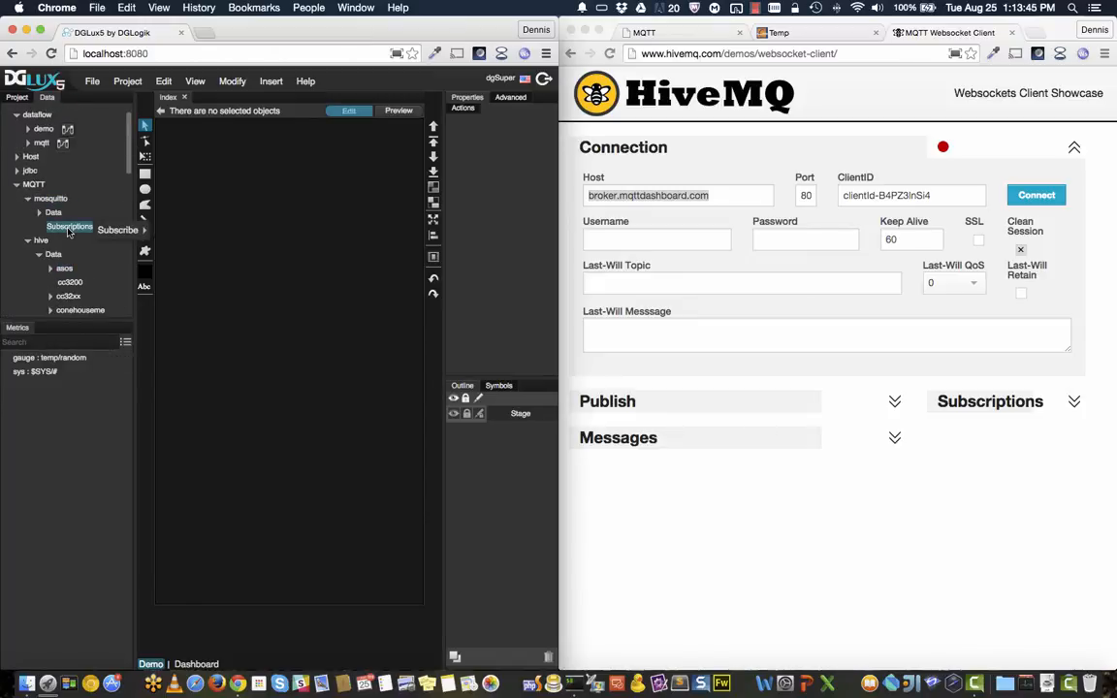
{"action": "mouse_move", "coordinate": [126, 230]}
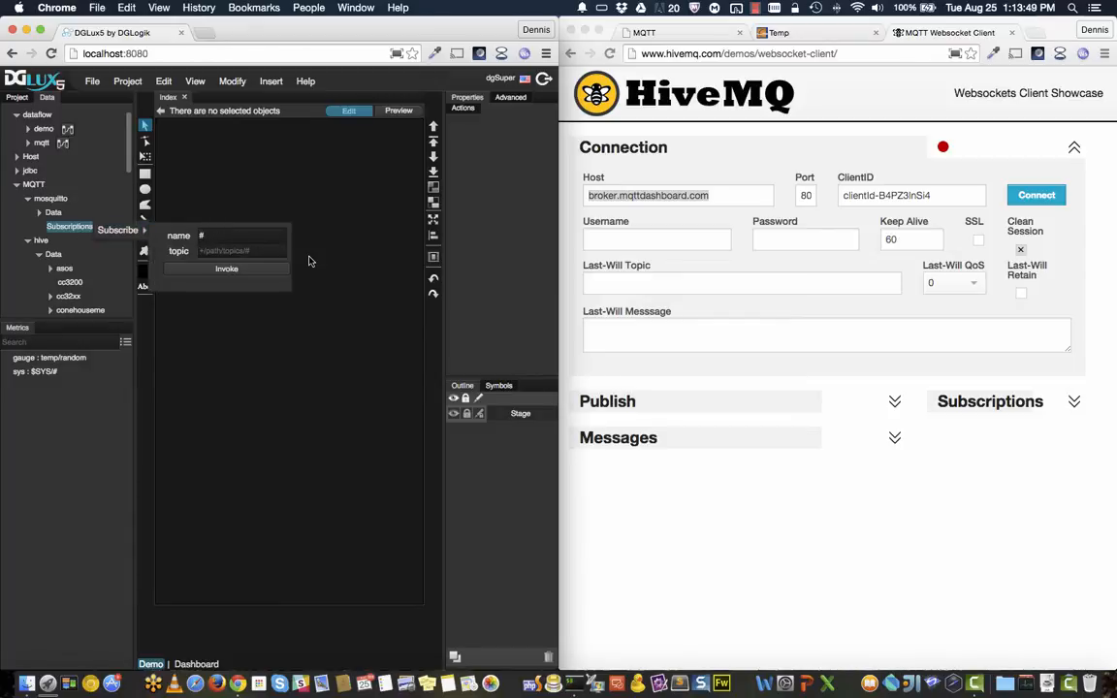
{"action": "left_click", "coordinate": [269, 268]}
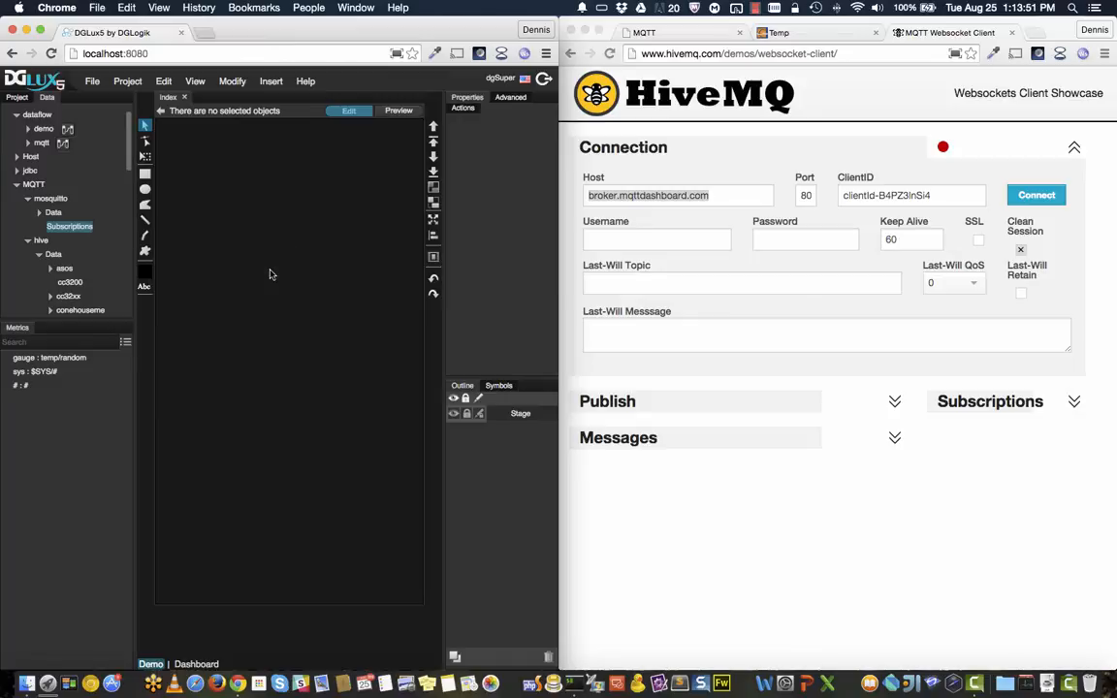
Expand mosquitto's Data node and look through its topics and metrics.
{"action": "left_click", "coordinate": [38, 213]}
{"action": "left_click", "coordinate": [54, 213]}
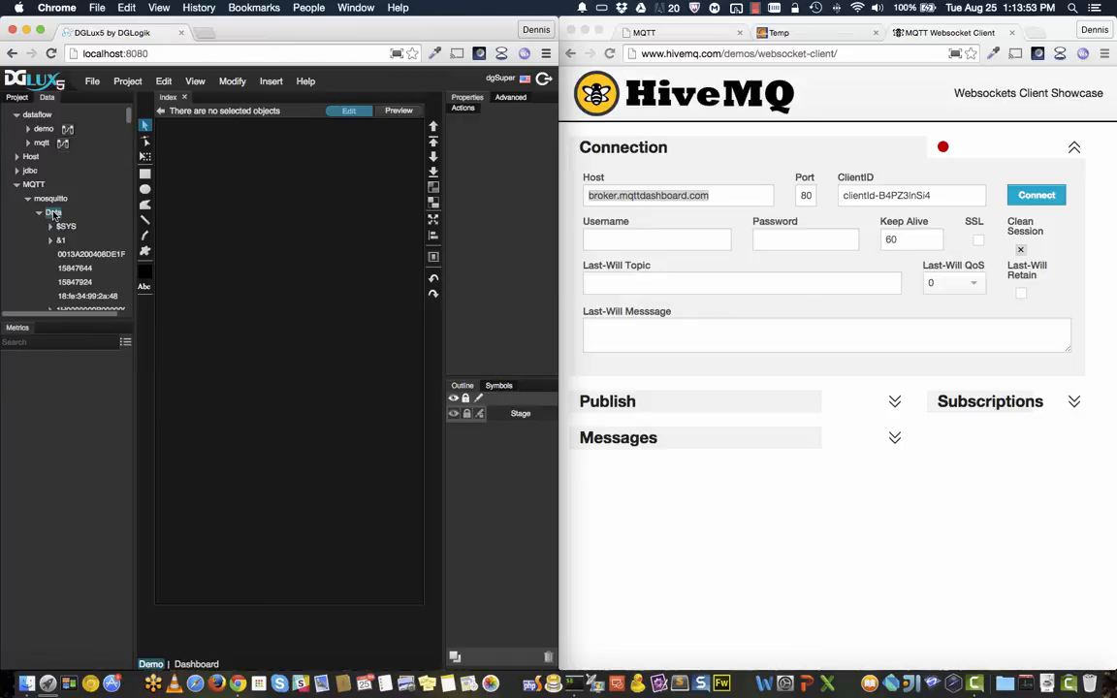
{"action": "scroll", "coordinate": [76, 249], "scroll_direction": "down", "scroll_amount": 4}
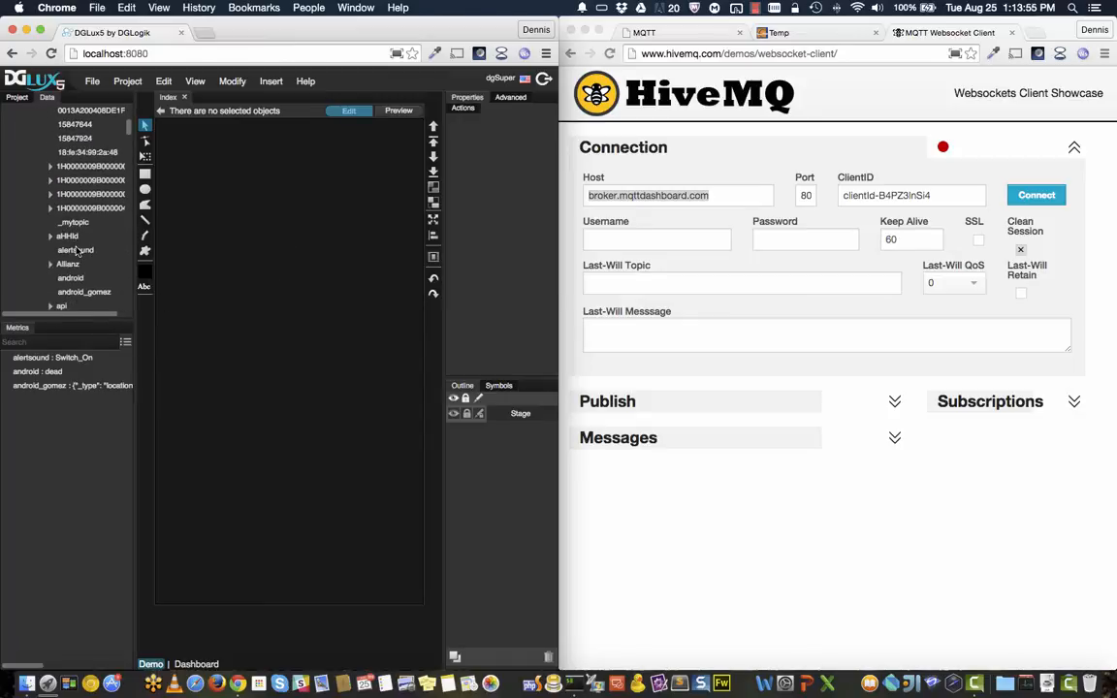
{"action": "scroll", "coordinate": [79, 232], "scroll_direction": "up", "scroll_amount": 5}
{"action": "scroll", "coordinate": [68, 229], "scroll_direction": "down", "scroll_amount": 1}
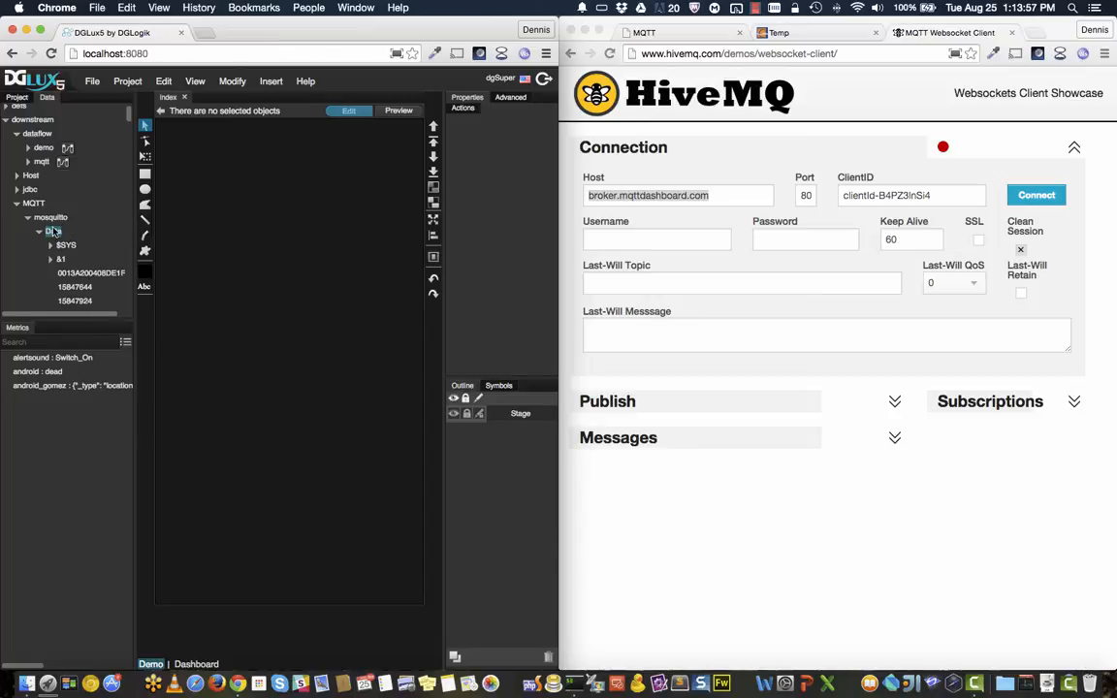
Set the value of mosquitto's android metric to adssada.
{"action": "left_click", "coordinate": [55, 374]}
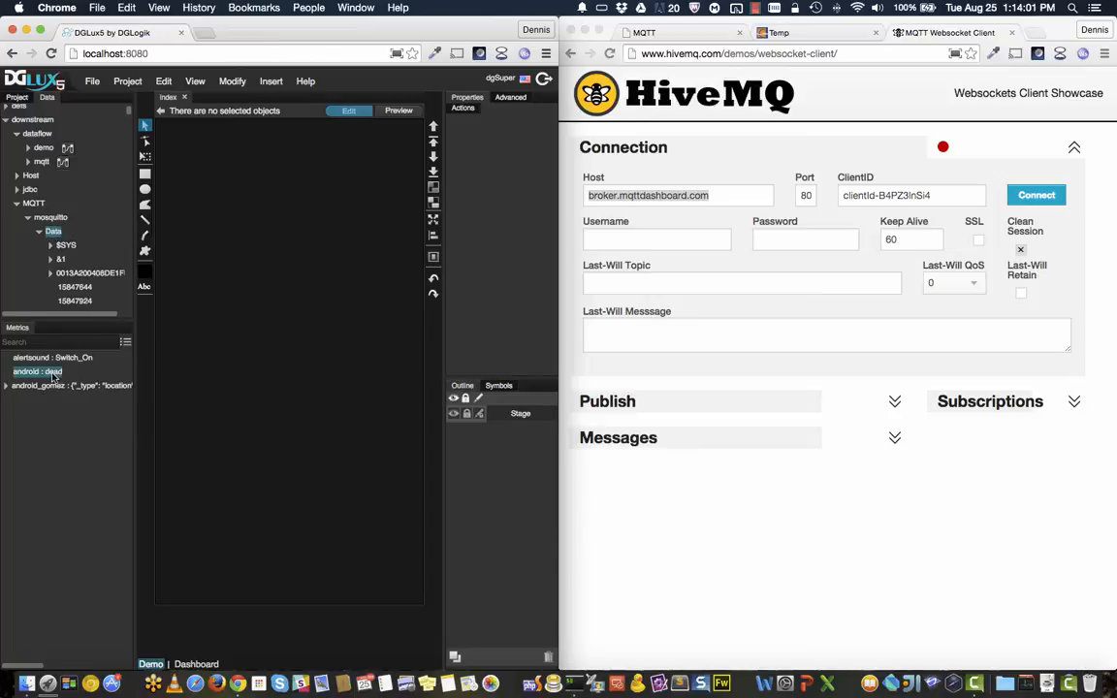
{"action": "right_click", "coordinate": [56, 376]}
{"action": "mouse_move", "coordinate": [83, 375]}
{"action": "left_click", "coordinate": [151, 380]}
{"action": "type", "text": "a"}
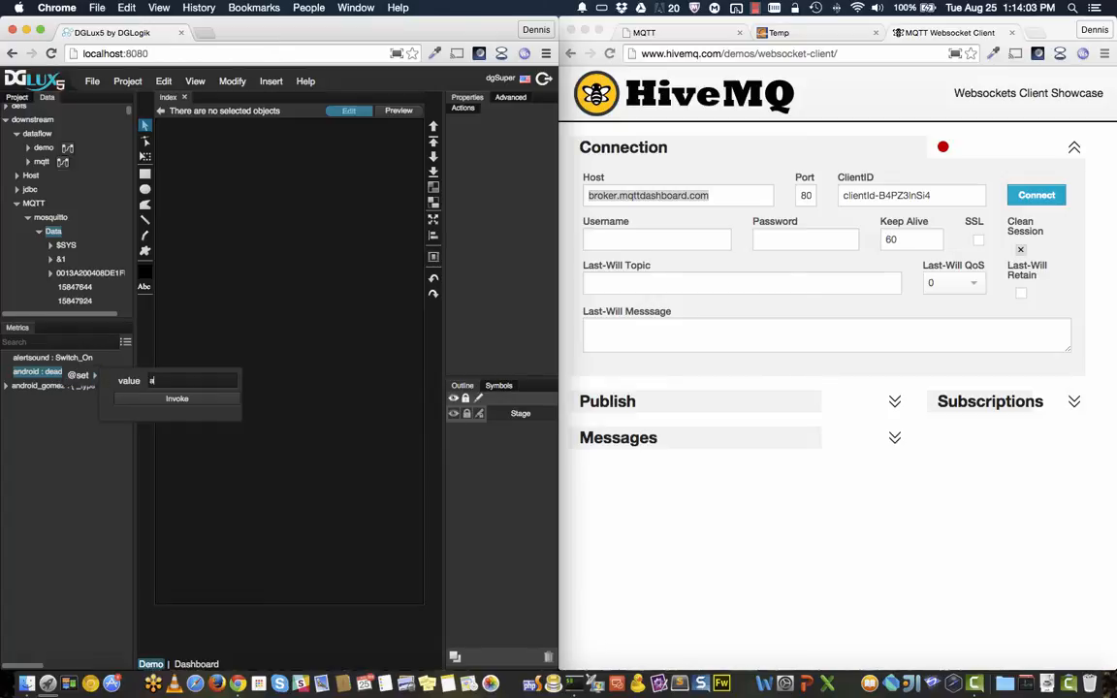
{"action": "type", "text": "dsada"}
{"action": "left_click", "coordinate": [205, 399]}
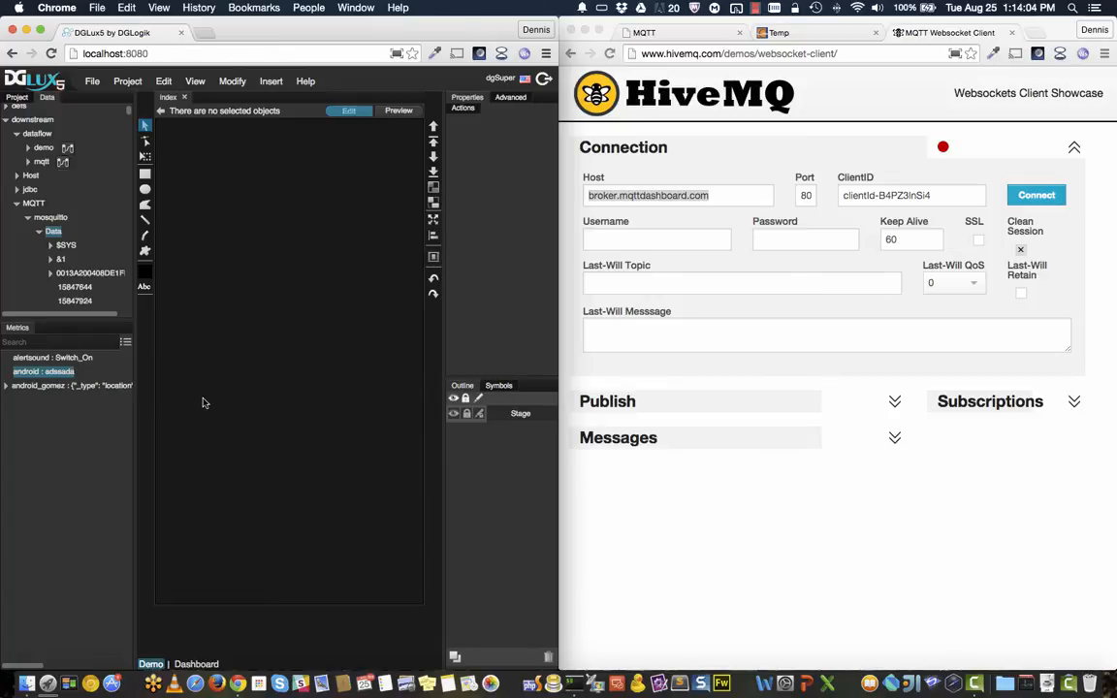
Look through mosquitto's topics, collapse its Data node, and examine the topics and metrics under hive's Data node.
{"action": "left_click", "coordinate": [59, 257]}
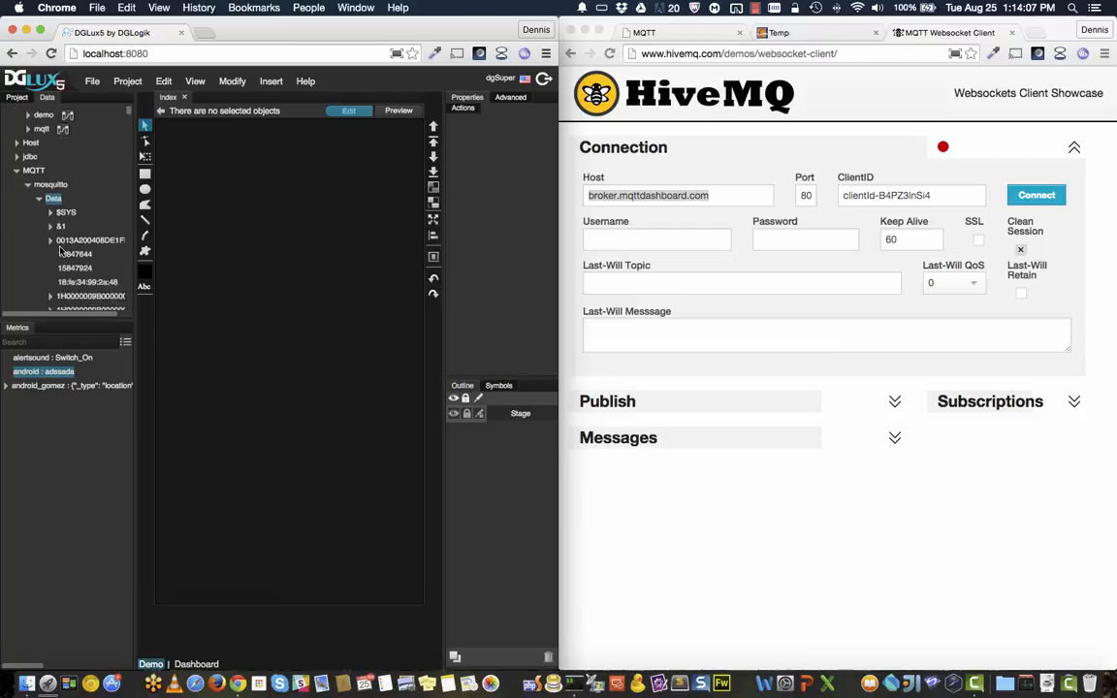
{"action": "scroll", "coordinate": [61, 254], "scroll_direction": "down", "scroll_amount": 10}
{"action": "scroll", "coordinate": [61, 250], "scroll_direction": "up", "scroll_amount": 5}
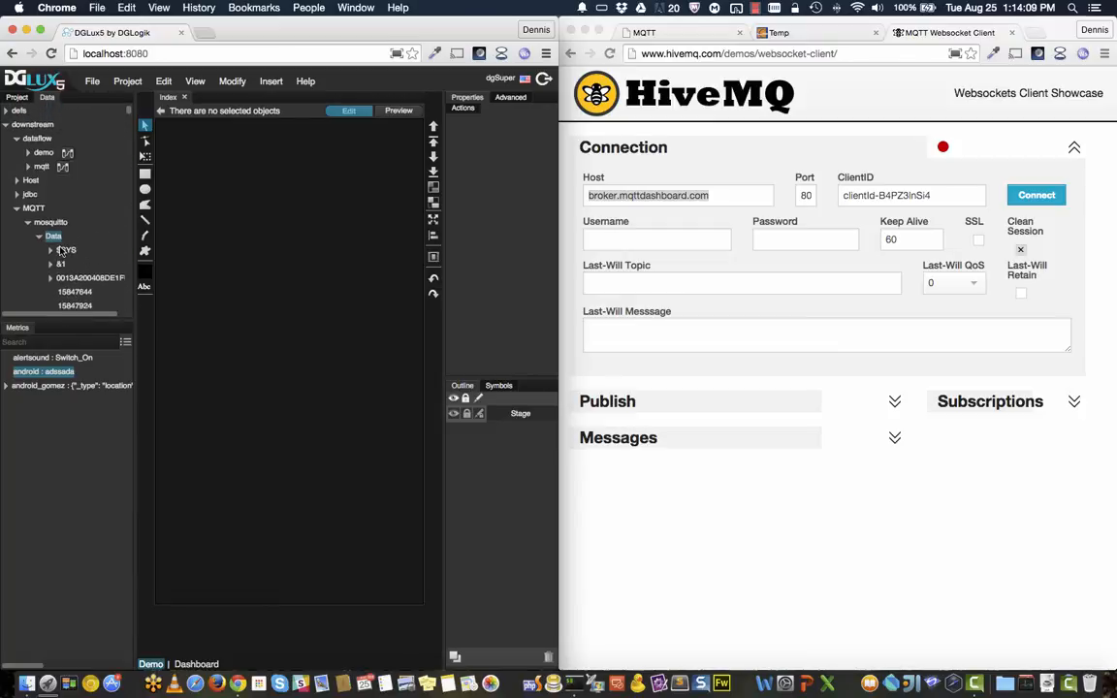
{"action": "left_click", "coordinate": [39, 162]}
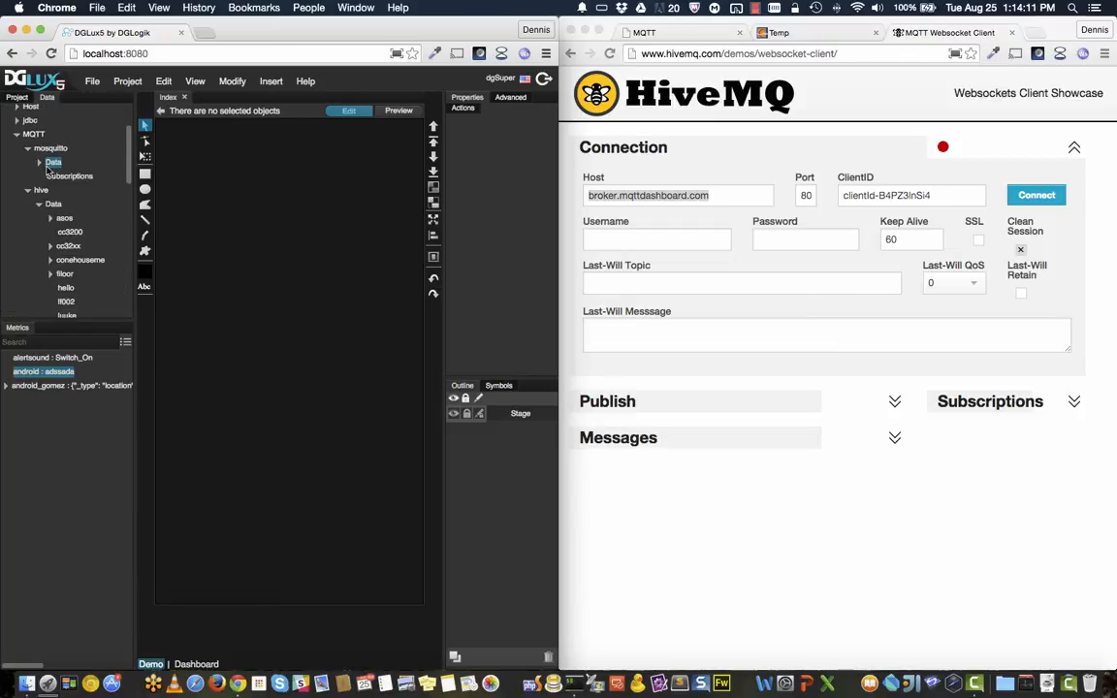
{"action": "scroll", "coordinate": [77, 233], "scroll_direction": "down", "scroll_amount": 2}
{"action": "scroll", "coordinate": [80, 242], "scroll_direction": "down", "scroll_amount": 5}
{"action": "scroll", "coordinate": [79, 244], "scroll_direction": "up", "scroll_amount": 10}
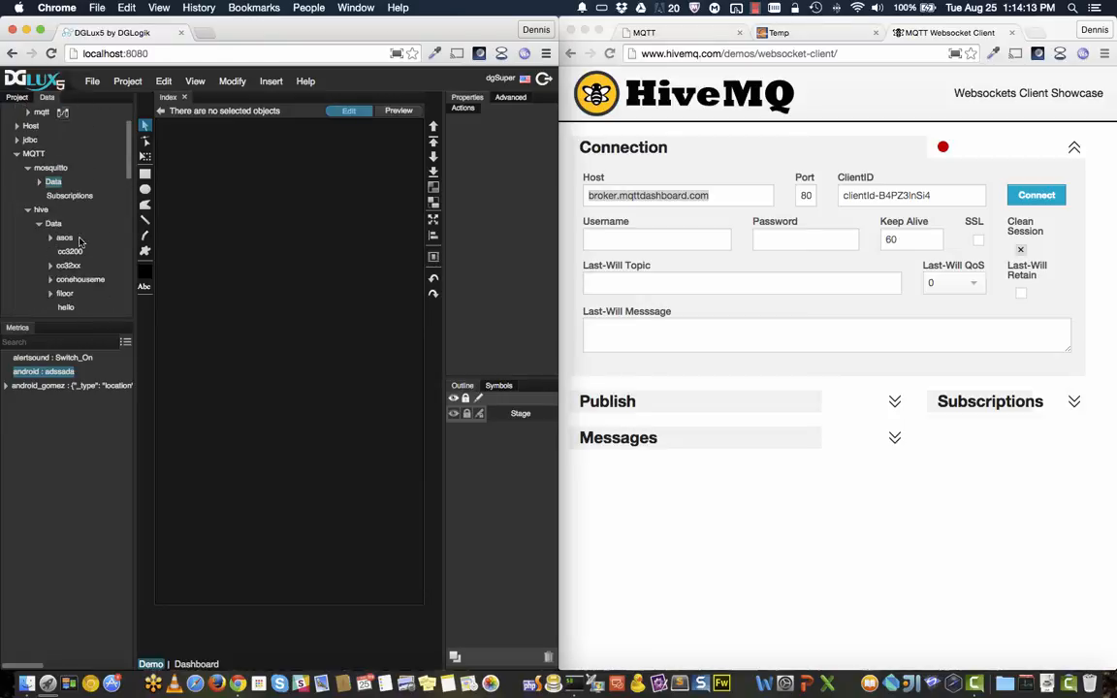
{"action": "left_click", "coordinate": [58, 239]}
{"action": "scroll", "coordinate": [67, 244], "scroll_direction": "down", "scroll_amount": 5}
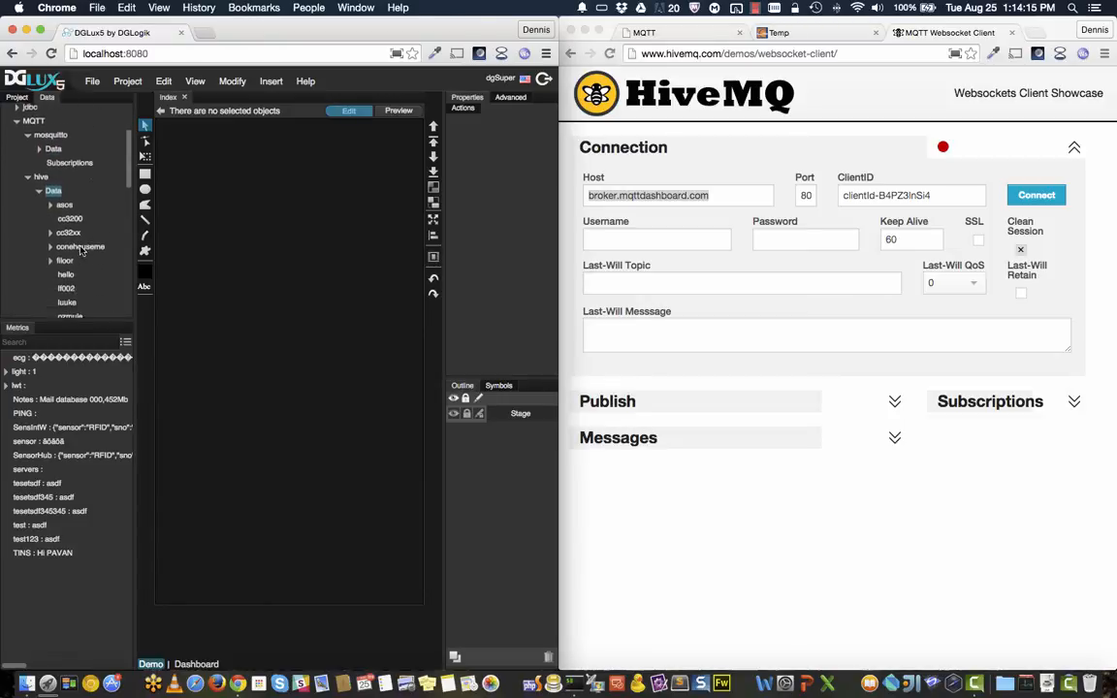
{"action": "scroll", "coordinate": [81, 251], "scroll_direction": "down", "scroll_amount": 6}
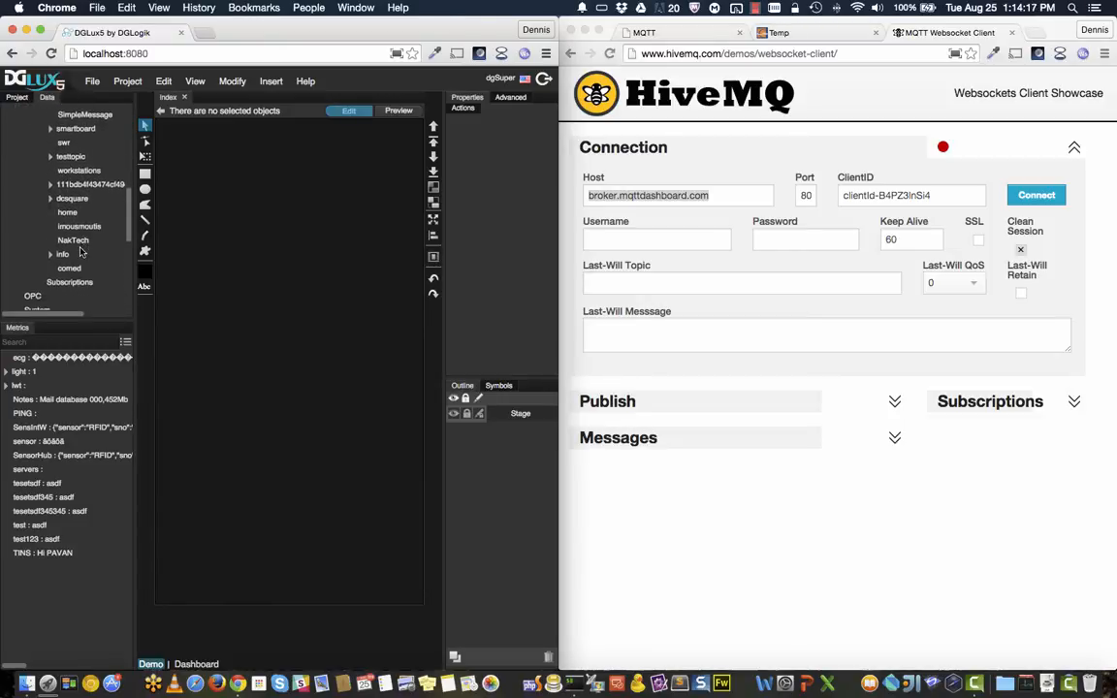
Add a second subscription to the hive server, named everything2 with topic /#.
{"action": "left_click", "coordinate": [73, 222]}
{"action": "right_click", "coordinate": [75, 225]}
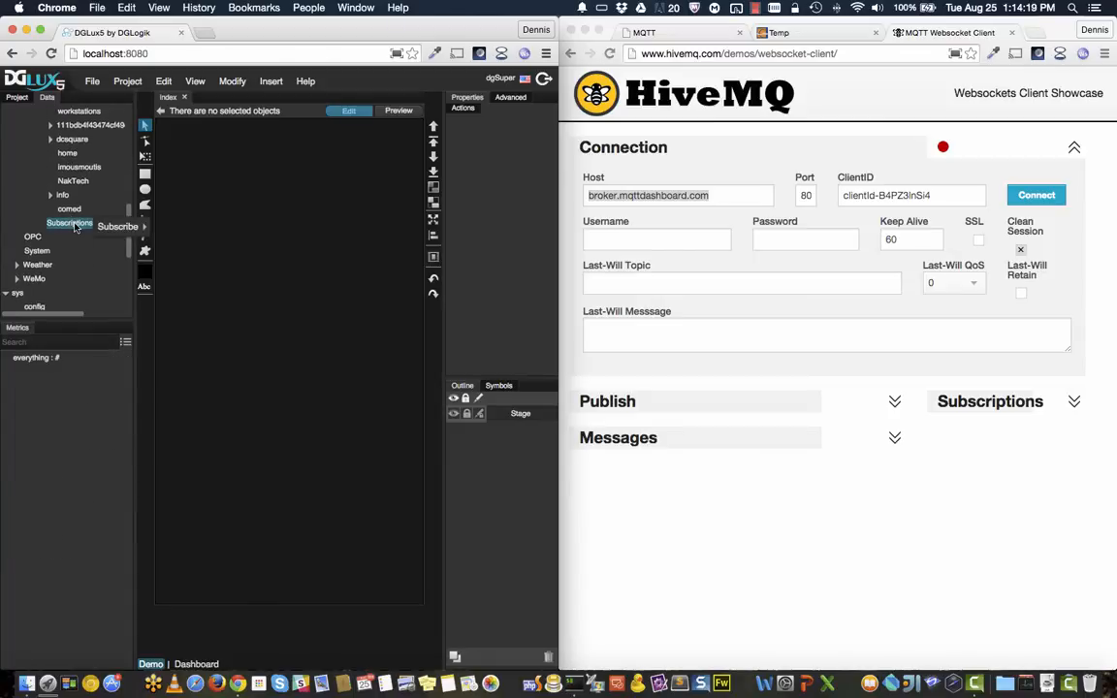
{"action": "mouse_move", "coordinate": [125, 232]}
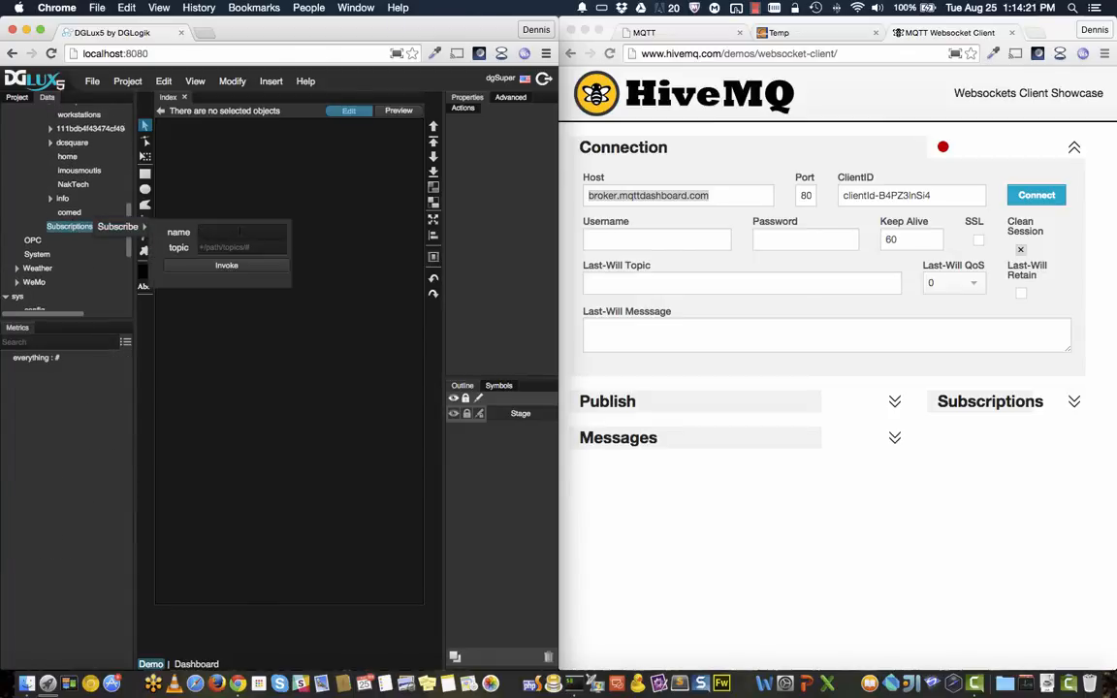
{"action": "left_click", "coordinate": [239, 232]}
{"action": "type", "text": "/#"}
{"action": "left_click", "coordinate": [250, 266]}
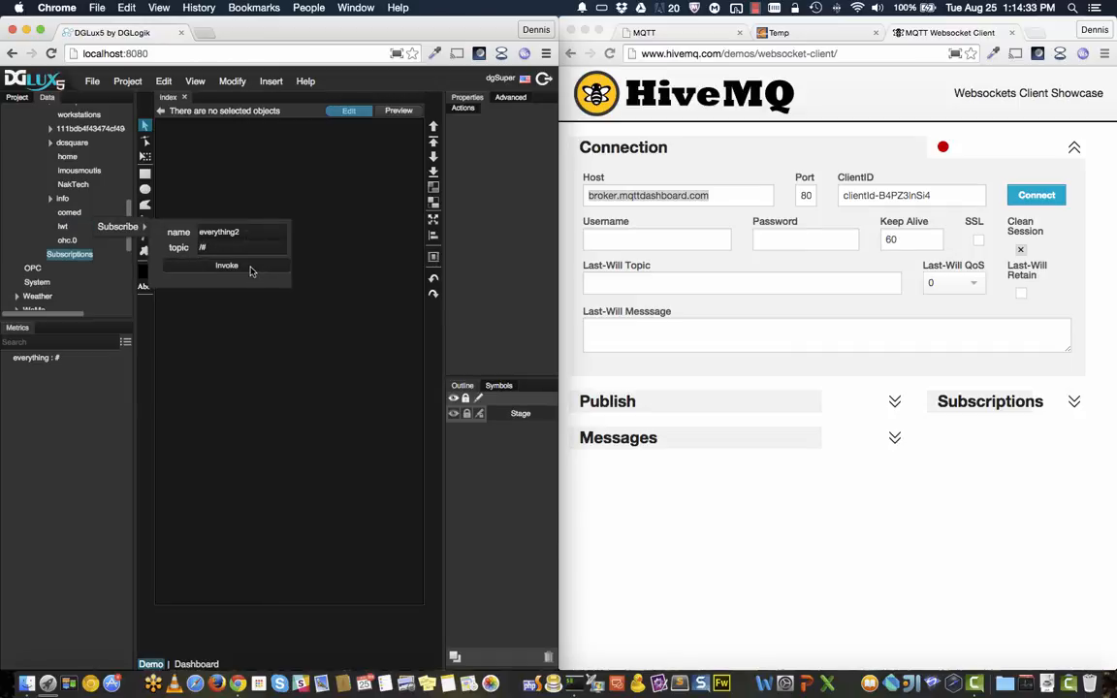
Browse hive's data topics and inspect the metrics of the comed topic.
{"action": "scroll", "coordinate": [88, 206], "scroll_direction": "up", "scroll_amount": 1}
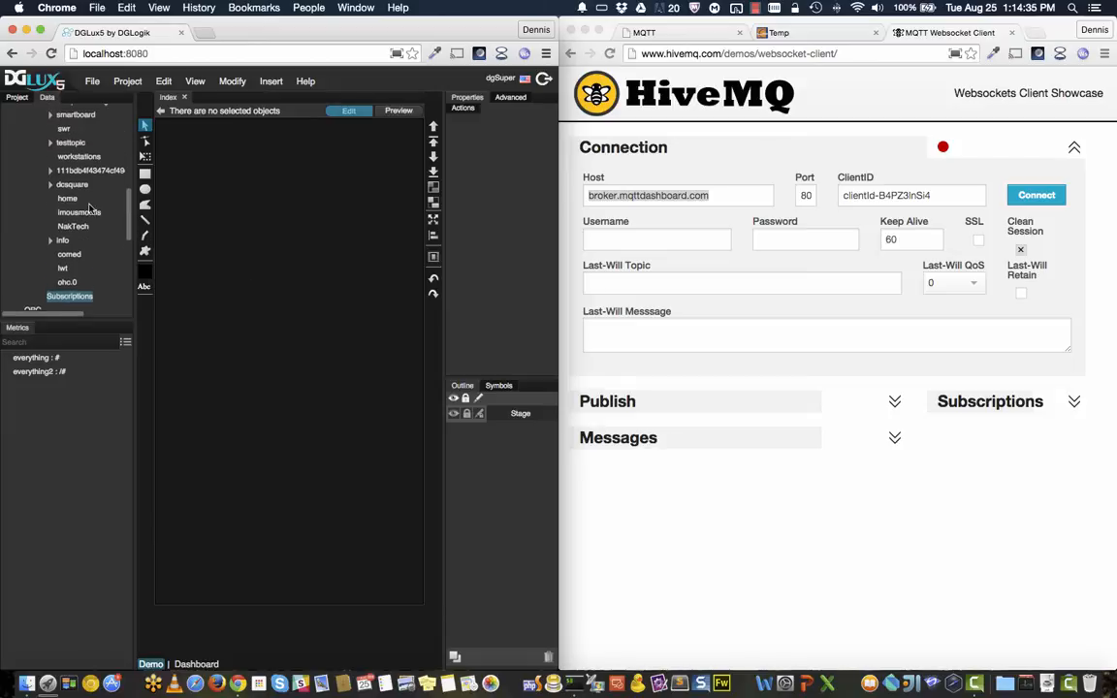
{"action": "scroll", "coordinate": [88, 209], "scroll_direction": "up", "scroll_amount": 5}
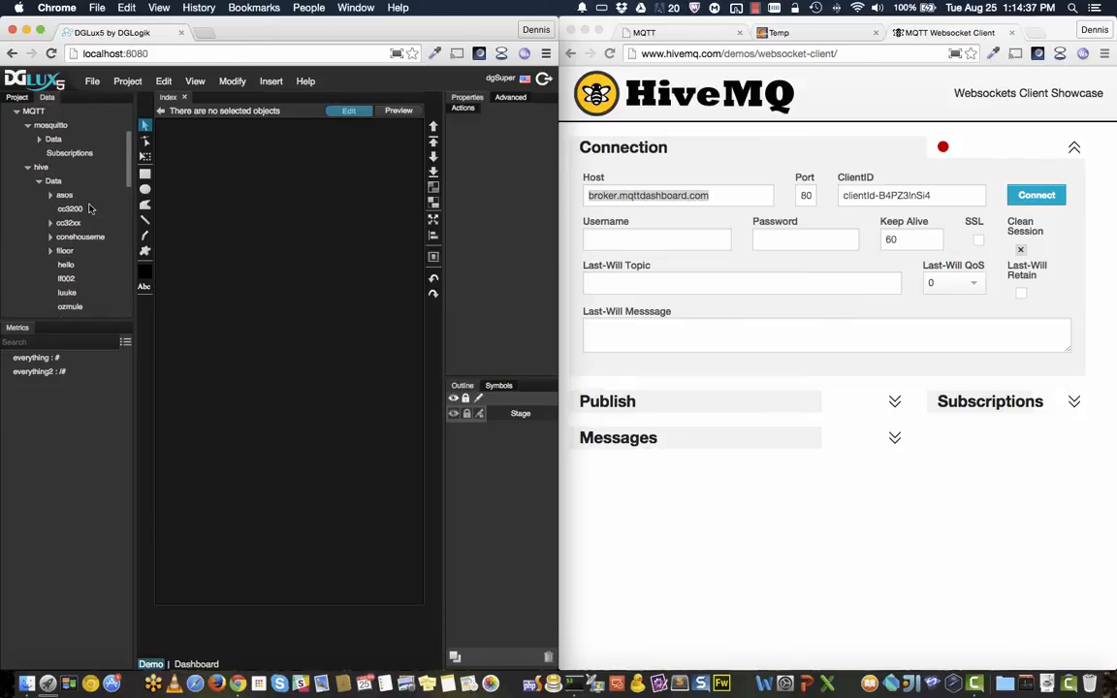
{"action": "scroll", "coordinate": [88, 208], "scroll_direction": "down", "scroll_amount": 10}
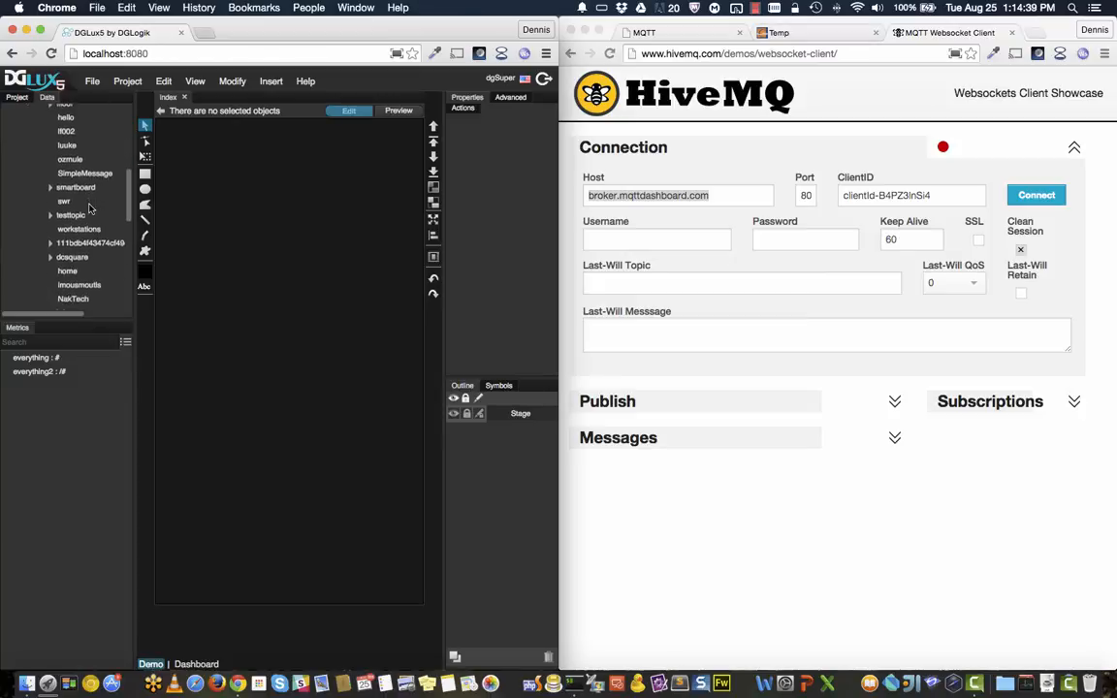
{"action": "left_click", "coordinate": [71, 231]}
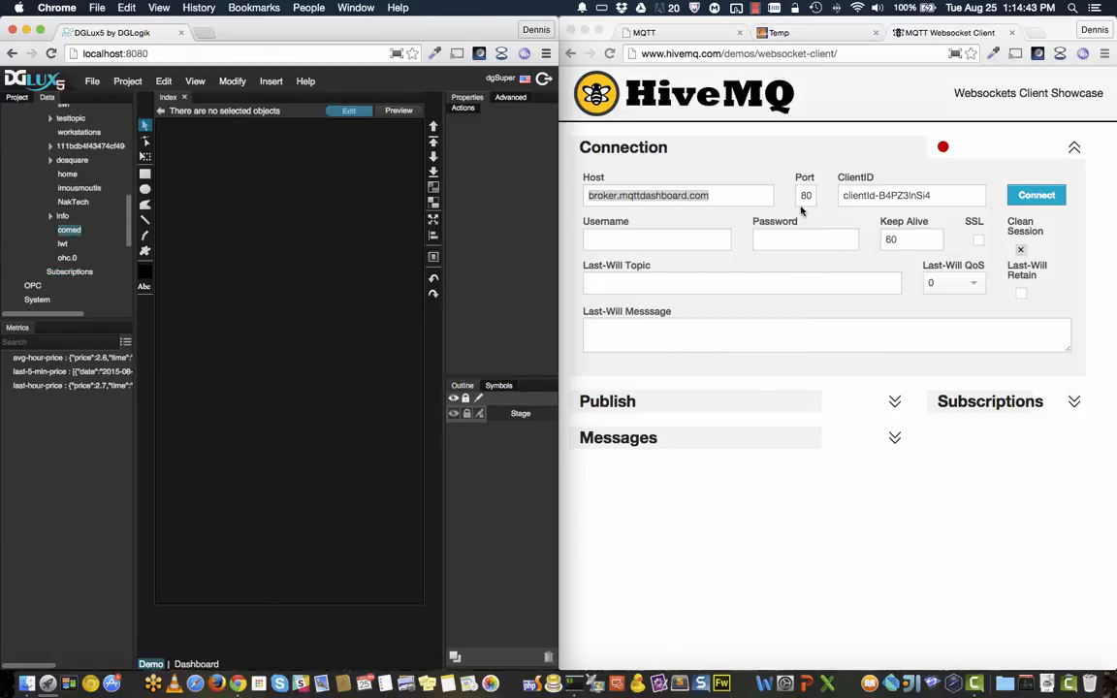
Connect the HiveMQ web client to the broker and subscribe it to testtopic/# with QoS 2, copying the topic text.
{"action": "left_click", "coordinate": [860, 171]}
{"action": "left_click", "coordinate": [1033, 195]}
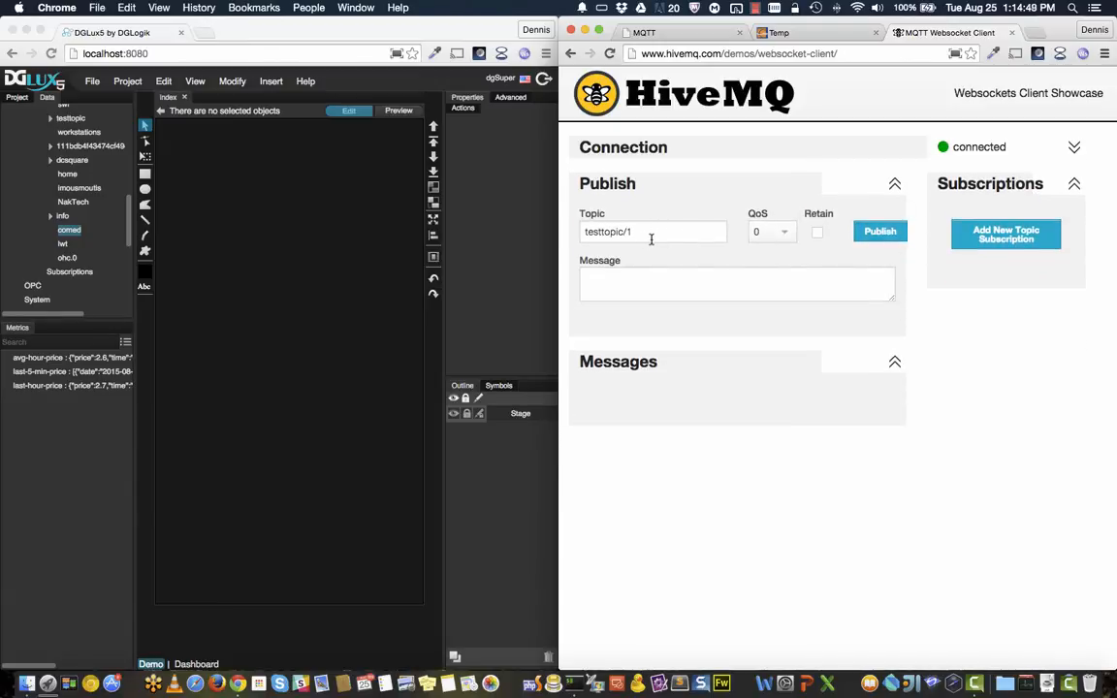
{"action": "left_click", "coordinate": [999, 237]}
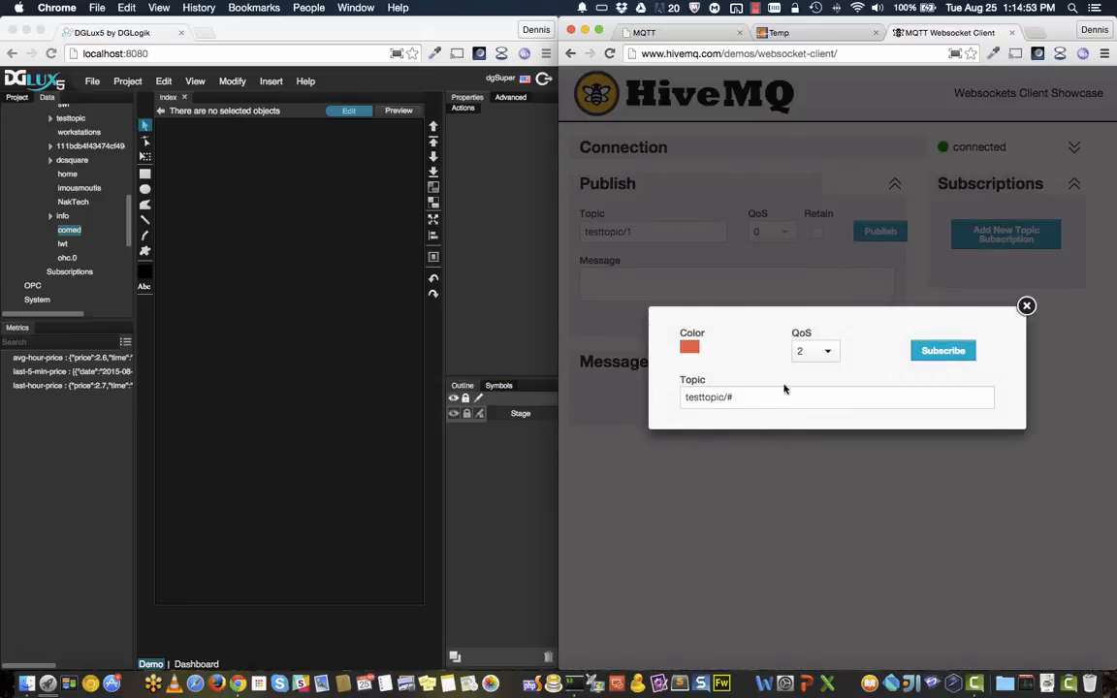
{"action": "left_click", "coordinate": [769, 396]}
{"action": "triple_click", "coordinate": [769, 395]}
{"action": "key", "text": "super+c"}
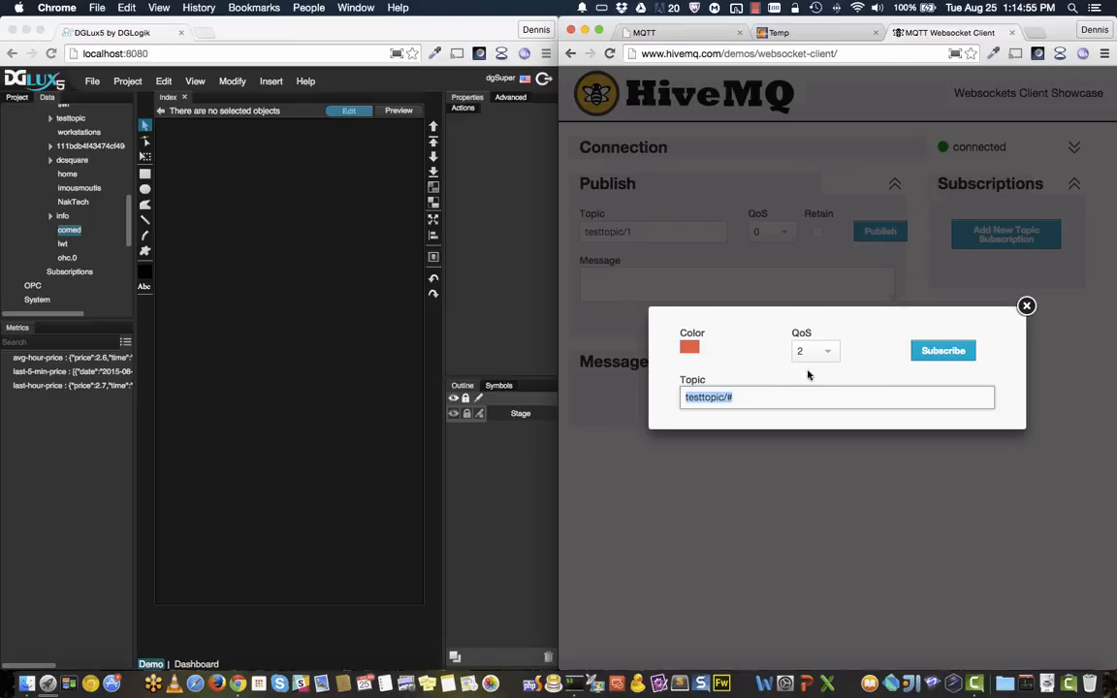
{"action": "left_click", "coordinate": [943, 351]}
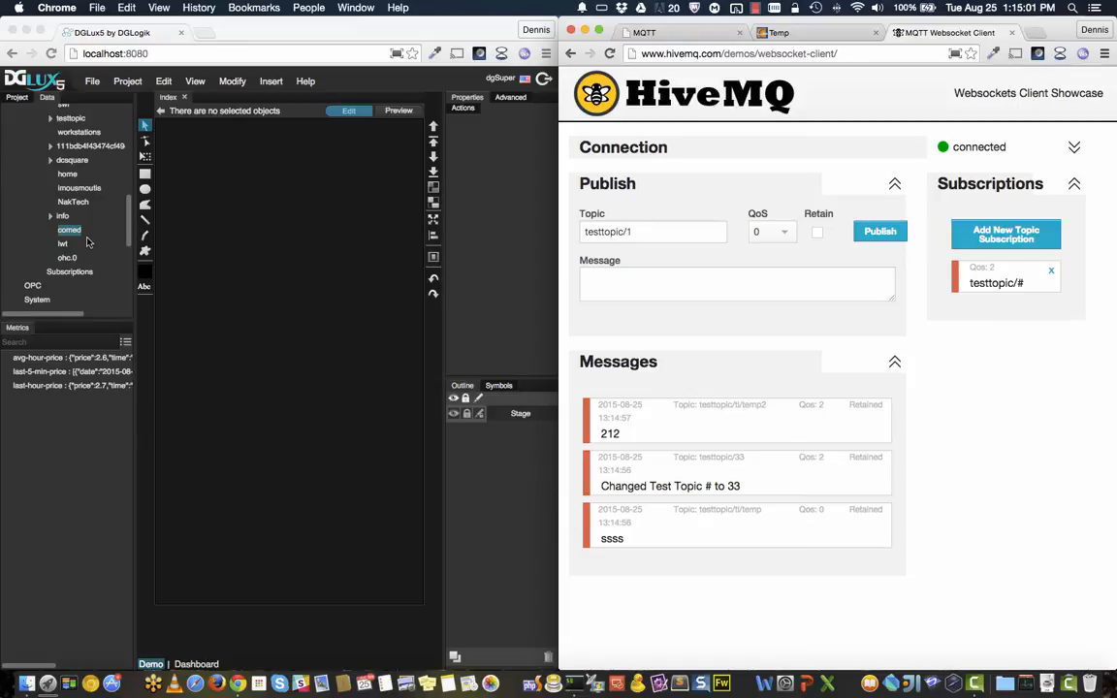
Unsubscribe the hive server from both of its subscriptions, everything and everything2.
{"action": "scroll", "coordinate": [73, 273], "scroll_direction": "up", "scroll_amount": 1}
{"action": "left_click", "coordinate": [73, 275]}
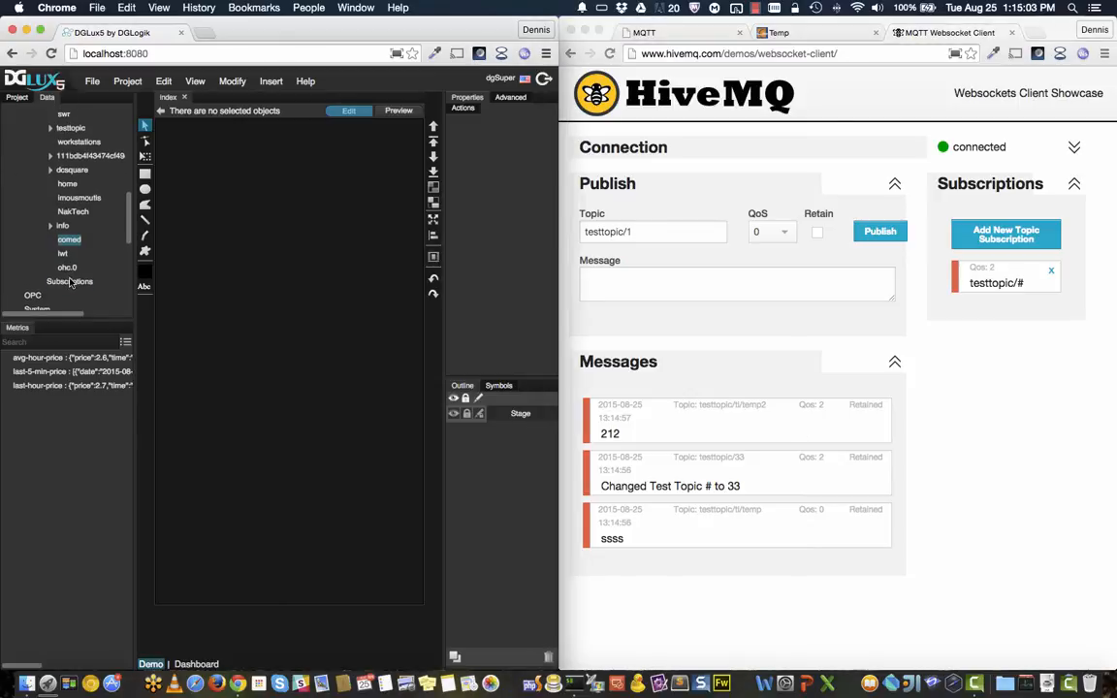
{"action": "right_click", "coordinate": [52, 358]}
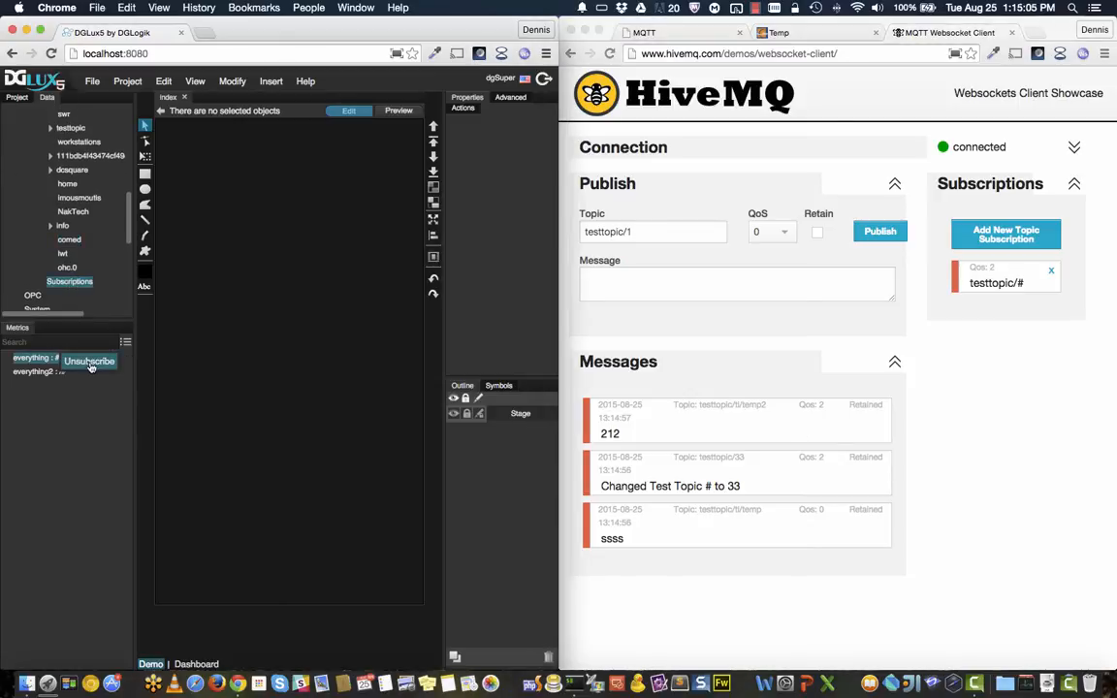
{"action": "left_click", "coordinate": [92, 362]}
{"action": "right_click", "coordinate": [52, 358]}
{"action": "left_click", "coordinate": [77, 361]}
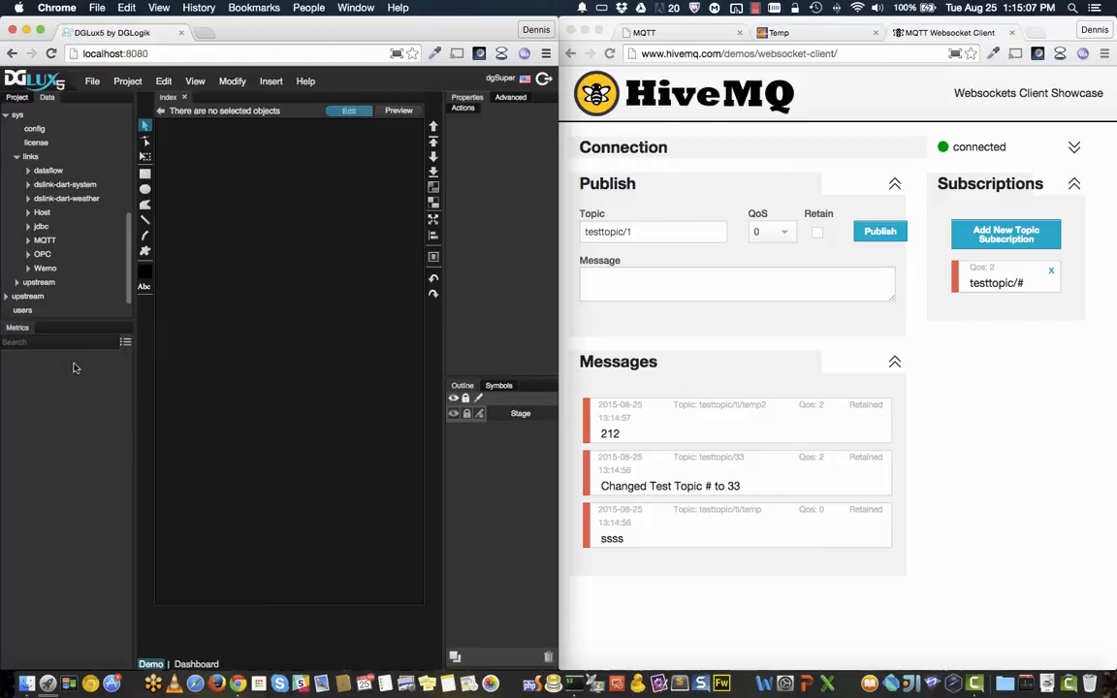
Add a subscription to the hive server named test with the copied topic testtopic/#.
{"action": "scroll", "coordinate": [65, 242], "scroll_direction": "up", "scroll_amount": 5}
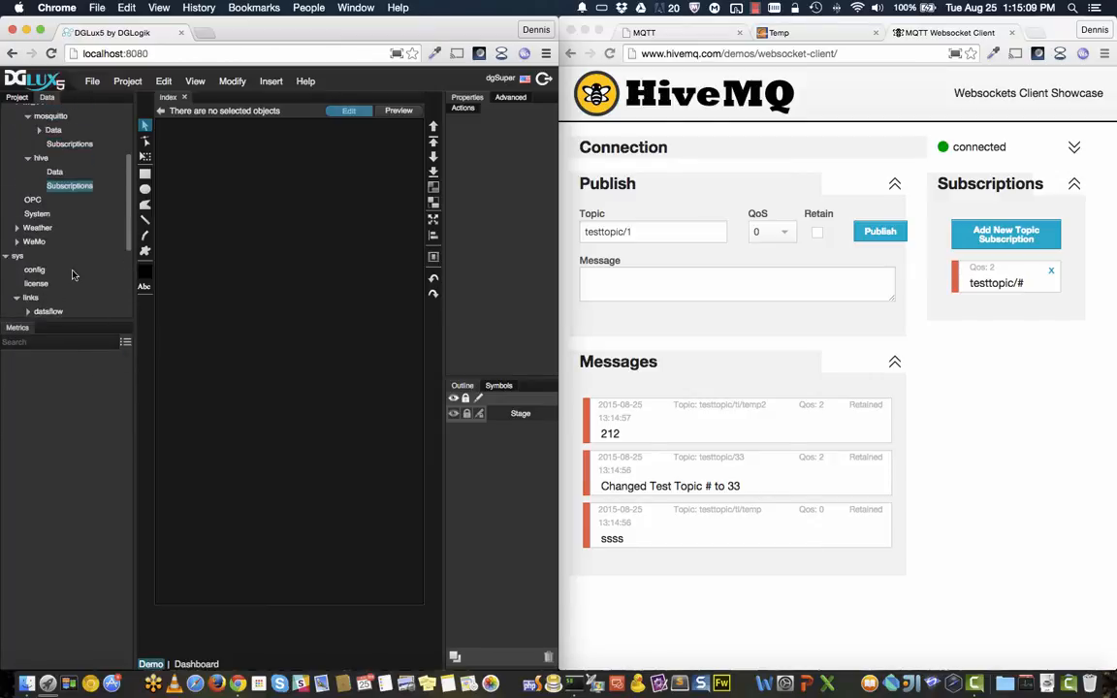
{"action": "scroll", "coordinate": [74, 223], "scroll_direction": "up", "scroll_amount": 2}
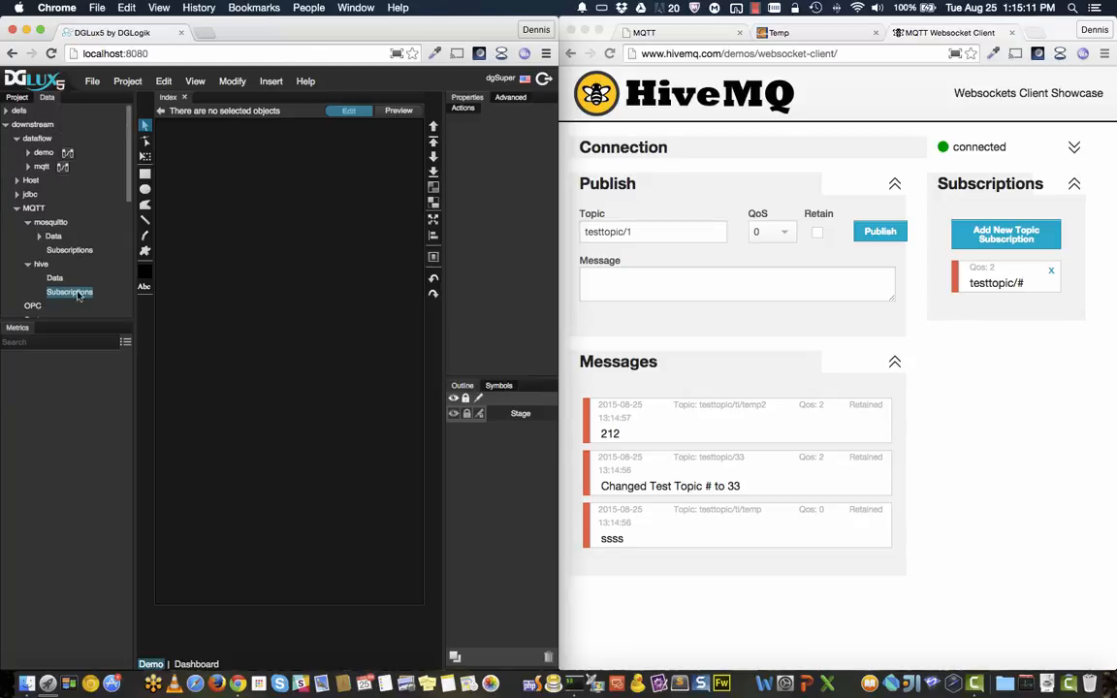
{"action": "right_click", "coordinate": [77, 298]}
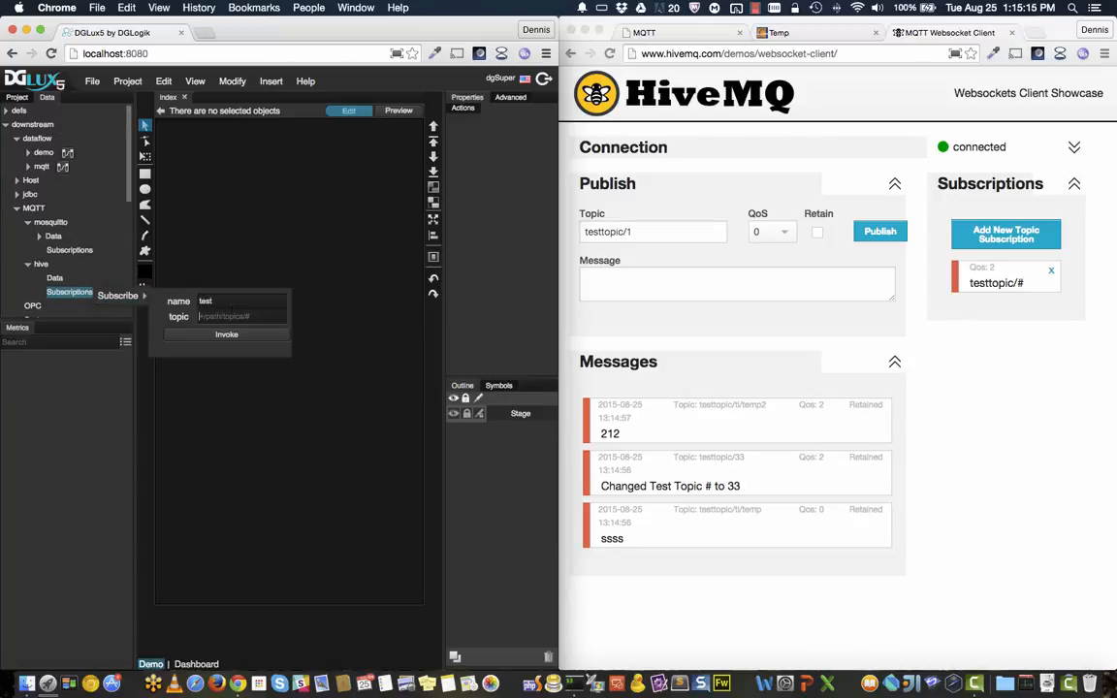
{"action": "key", "text": "super+v"}
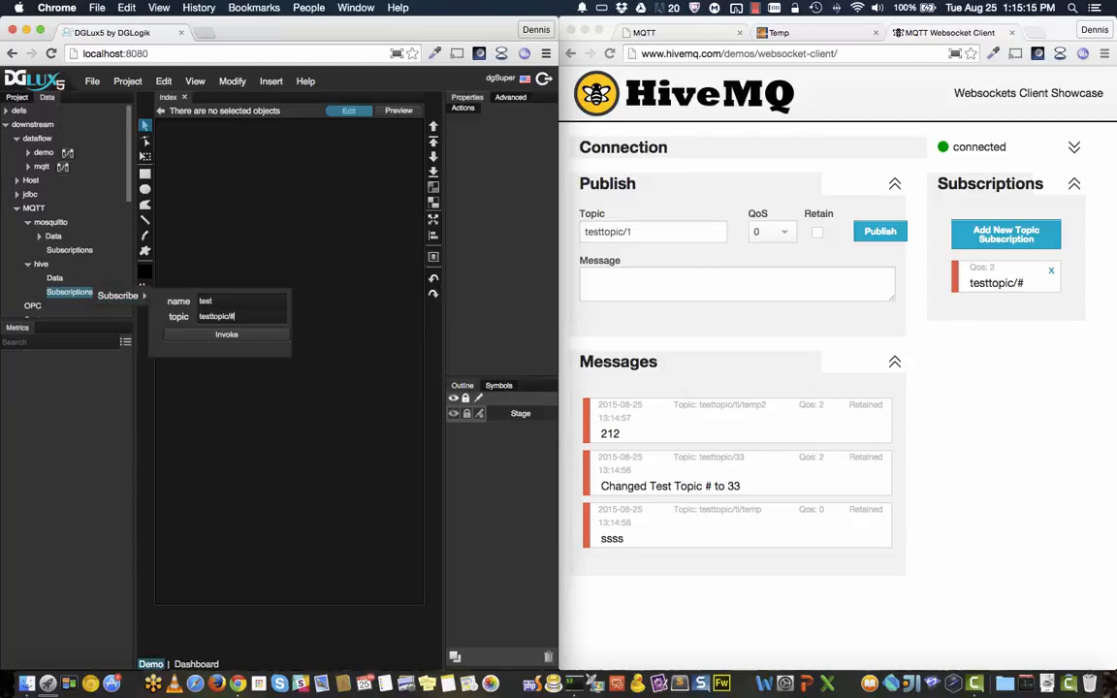
{"action": "left_click", "coordinate": [257, 336]}
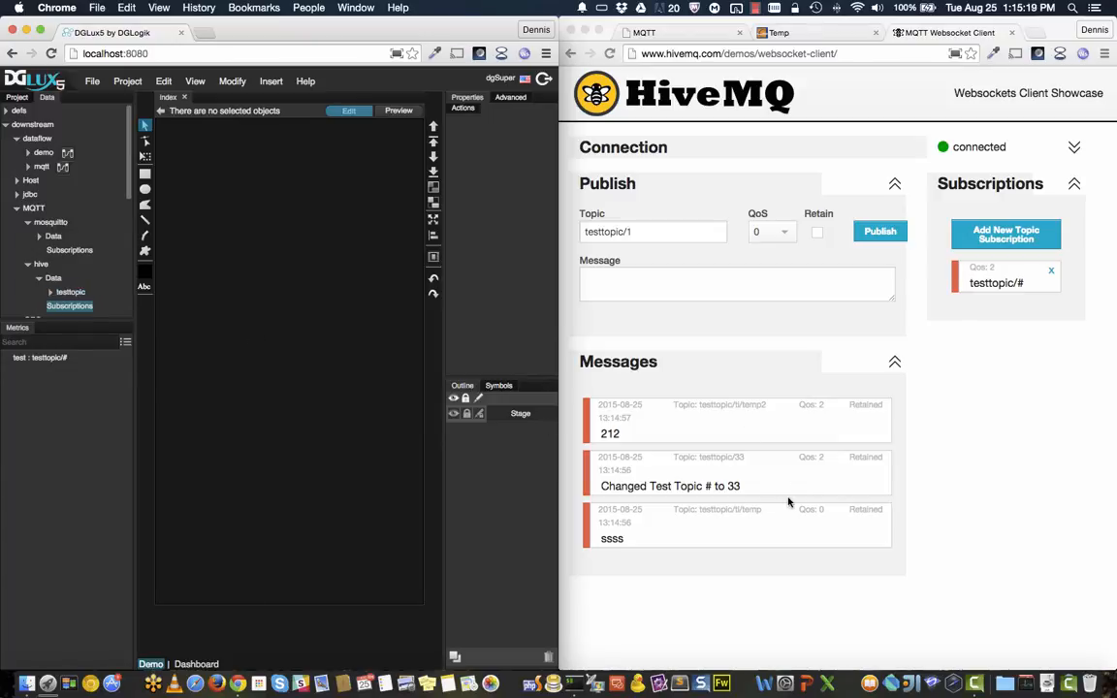
Collapse the mosquitto server and examine the metrics of hive's testtopic and its subtopic.
{"action": "left_click", "coordinate": [38, 238]}
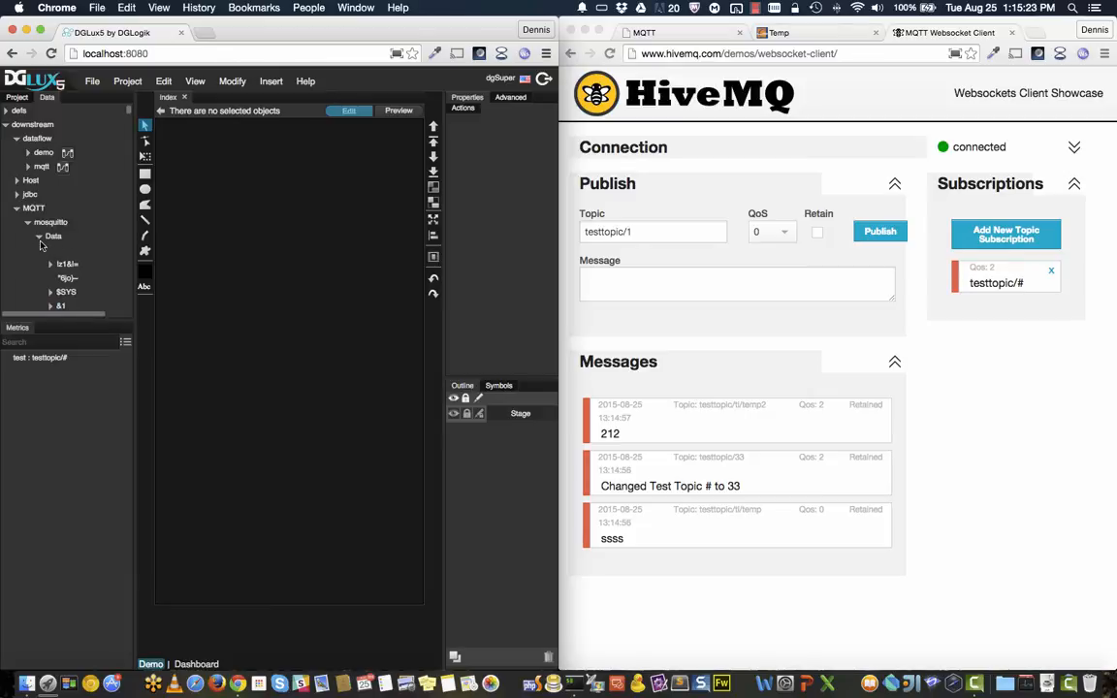
{"action": "left_click", "coordinate": [27, 221]}
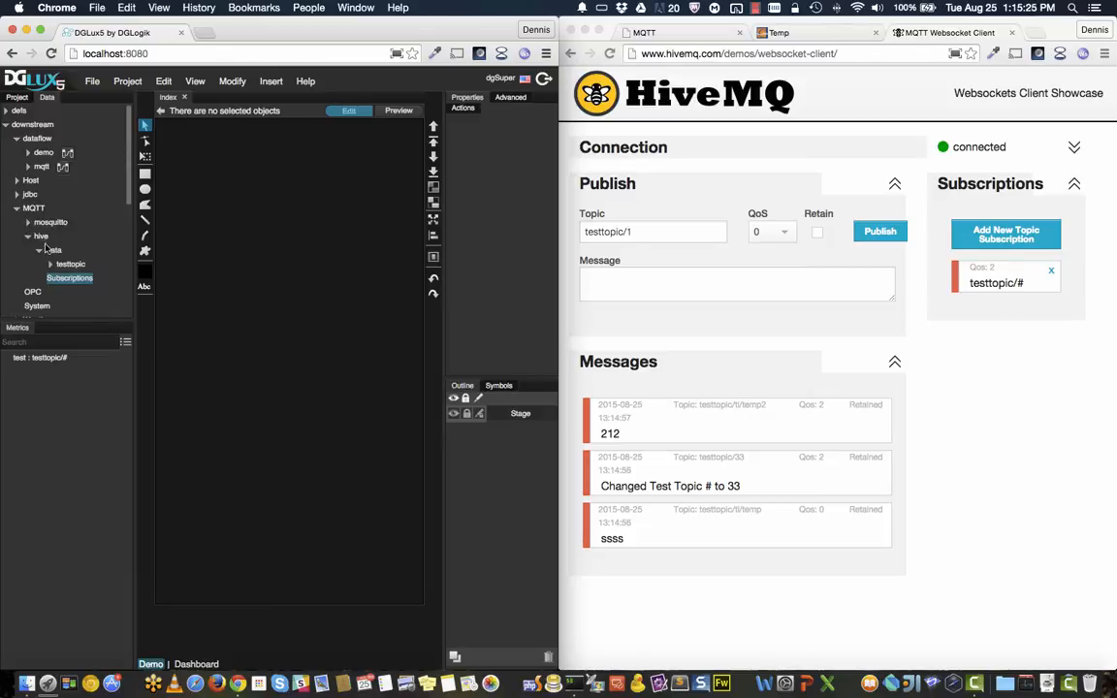
{"action": "left_click", "coordinate": [66, 264]}
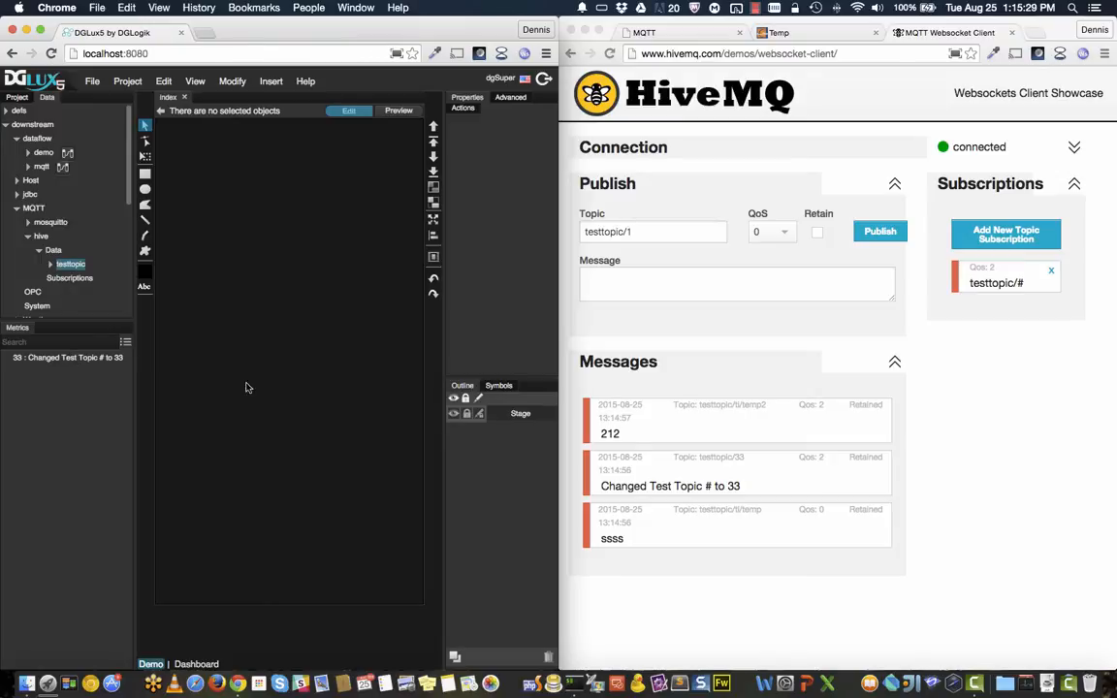
{"action": "left_click", "coordinate": [51, 266]}
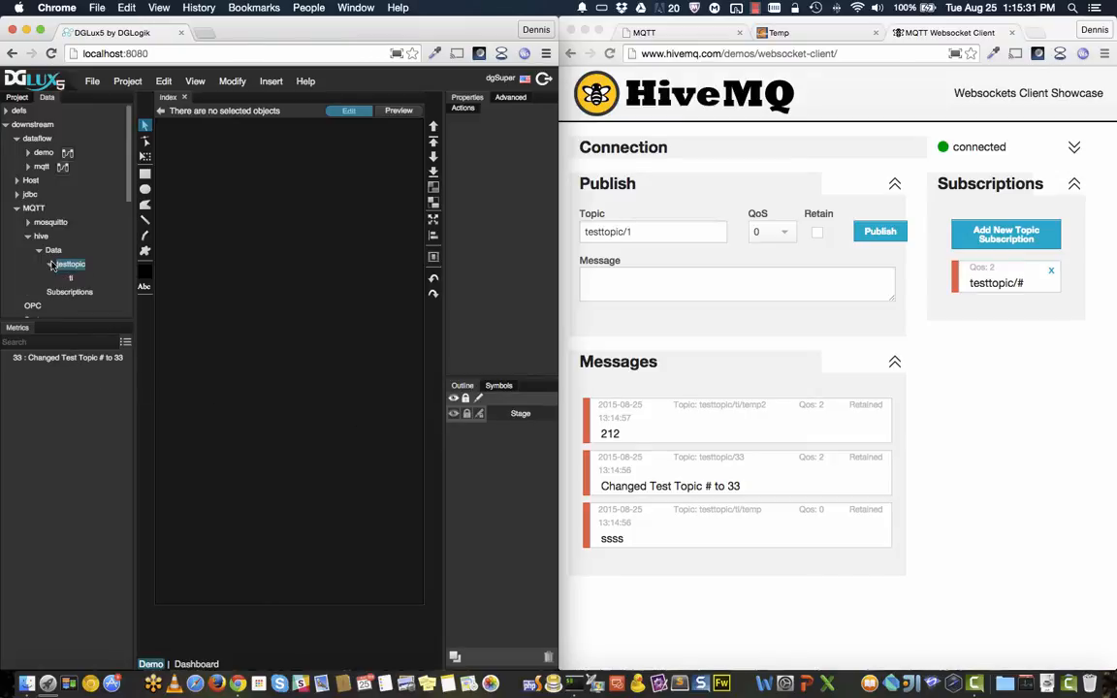
{"action": "left_click", "coordinate": [69, 278]}
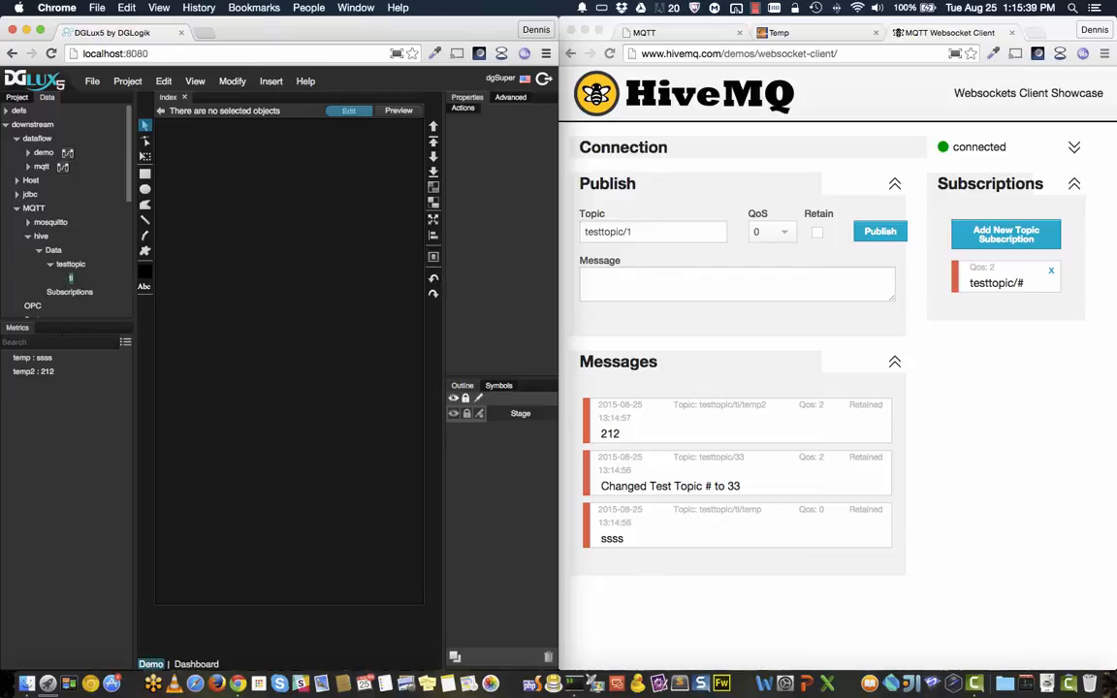
Set the temp metric in the subtopic of hive's testtopic to "DSA Rocks!".
{"action": "left_click", "coordinate": [43, 359]}
{"action": "left_click", "coordinate": [67, 361]}
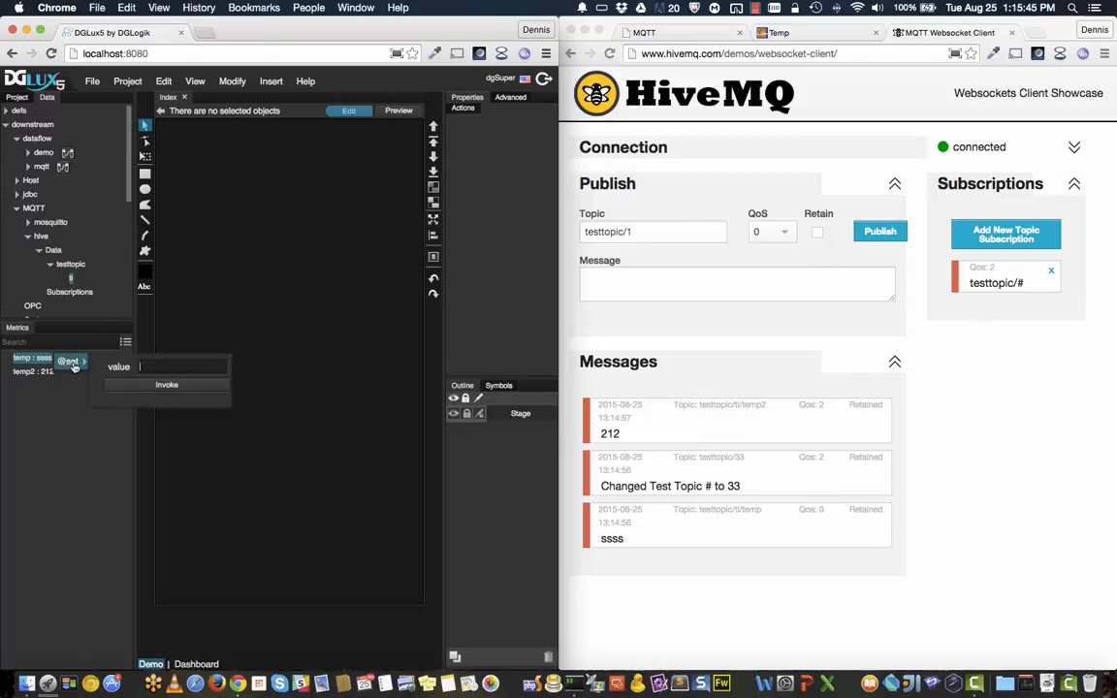
{"action": "type", "text": "DSA Rocks!"}
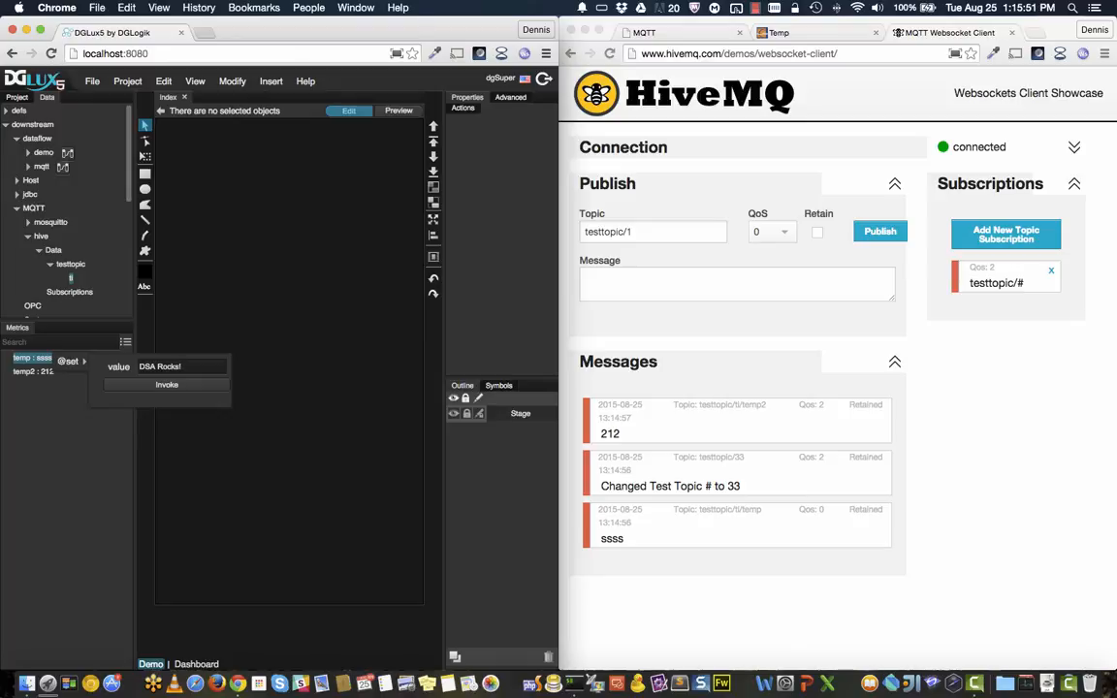
{"action": "left_click", "coordinate": [167, 385]}
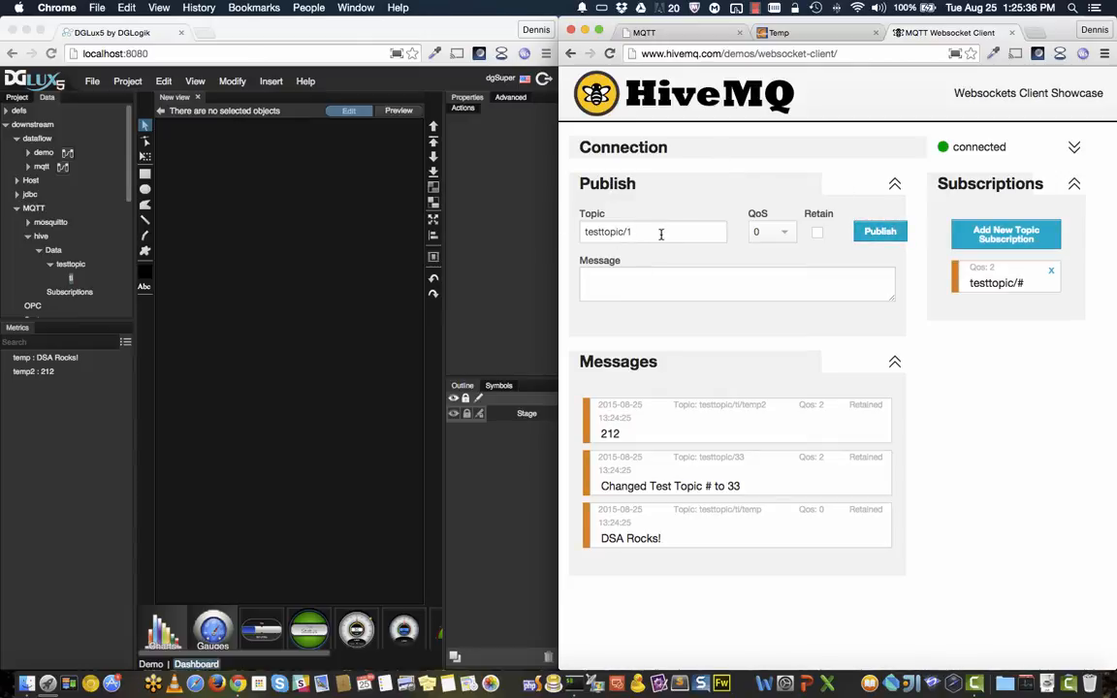
Show the metrics of hive's testtopic and publish "hello there!" to testtopic/1 from the HiveMQ web client.
{"action": "left_click", "coordinate": [68, 268]}
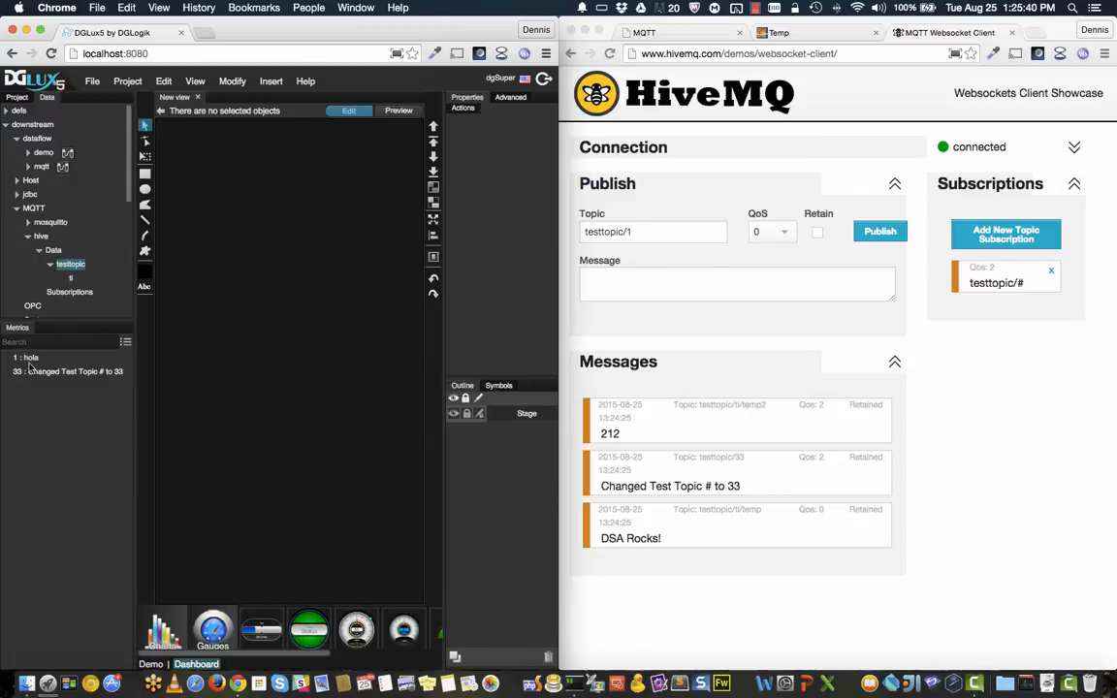
{"action": "left_click", "coordinate": [716, 289]}
{"action": "left_click", "coordinate": [773, 284]}
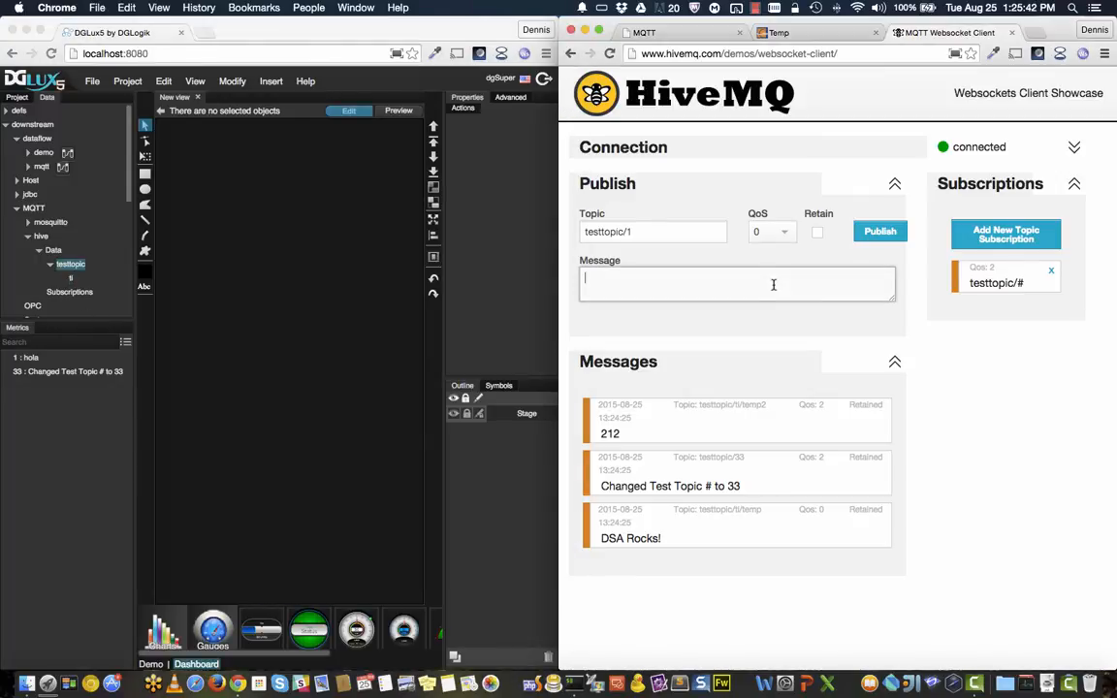
{"action": "type", "text": "hello there!"}
{"action": "left_click", "coordinate": [881, 231]}
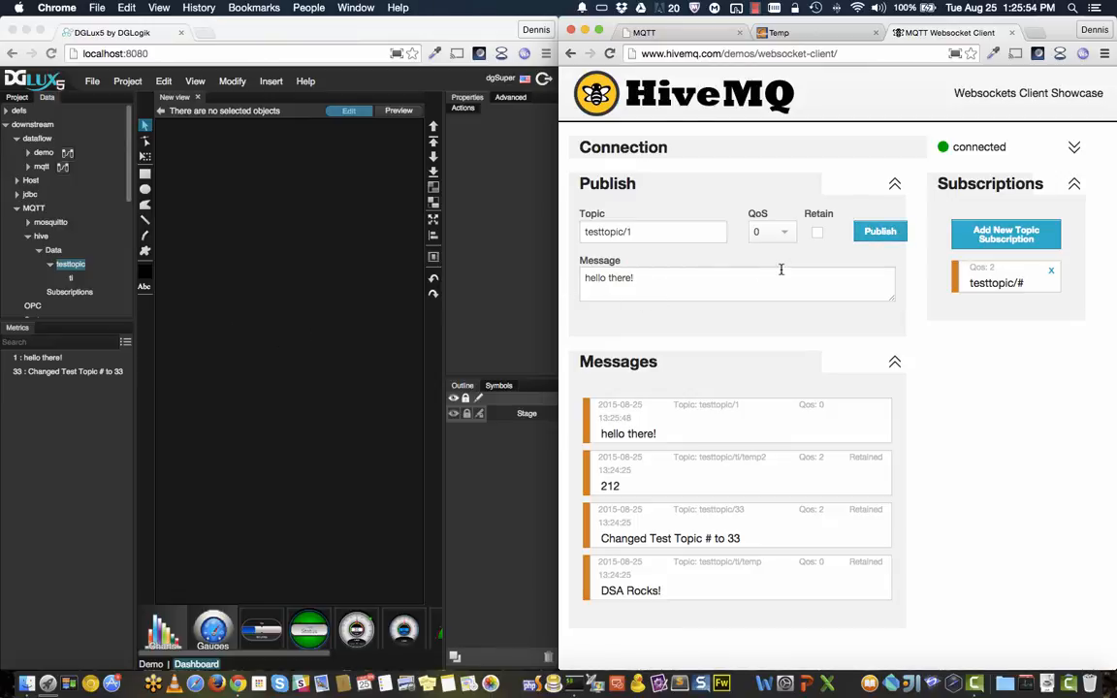
Publish the message 55 to testtopic/1 from the HiveMQ web client.
{"action": "triple_click", "coordinate": [709, 281]}
{"action": "type", "text": "55"}
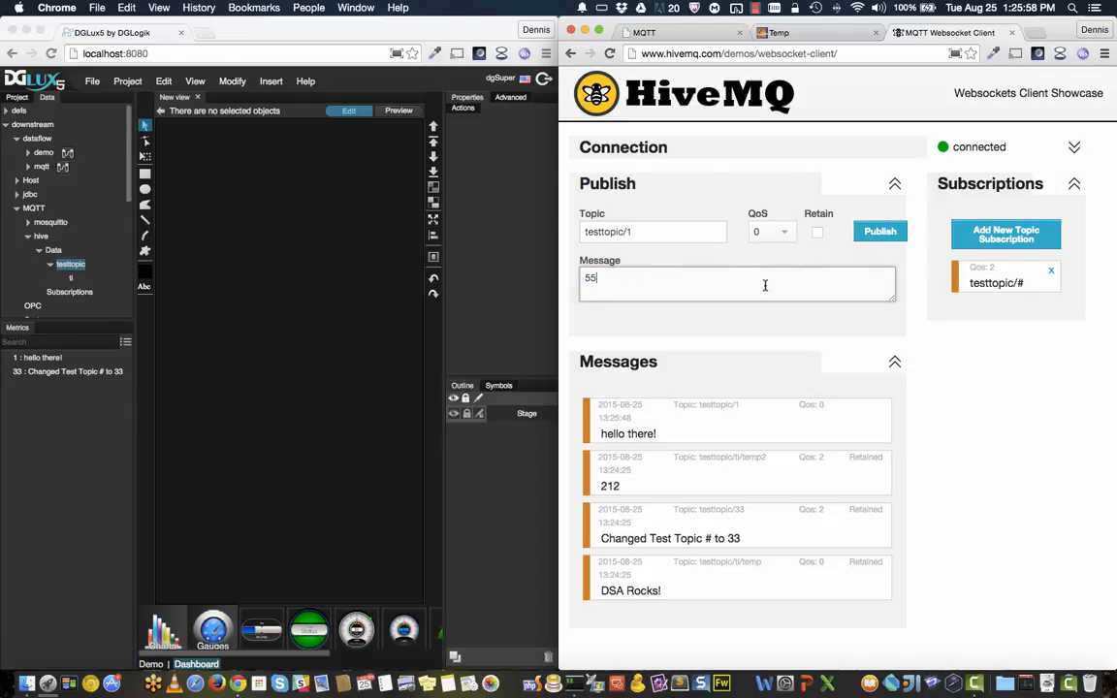
{"action": "left_click", "coordinate": [880, 231]}
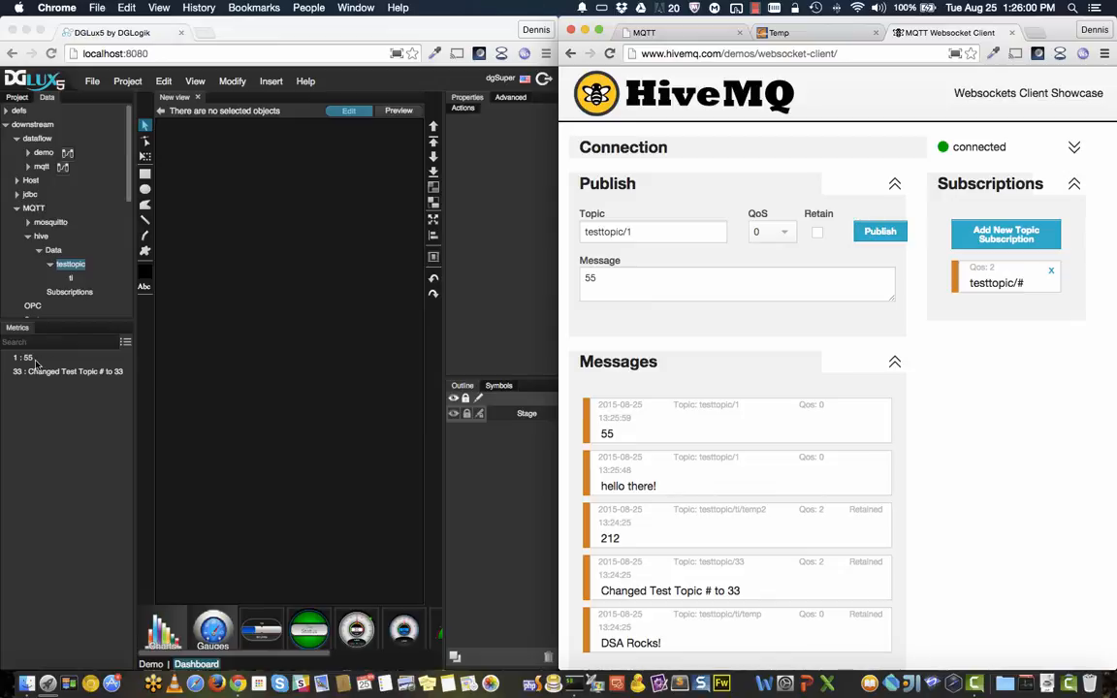
Place a round one-value gauge on the DGLux5 dashboard stage and bind its value to testtopic's metric 1.
{"action": "left_click", "coordinate": [361, 565]}
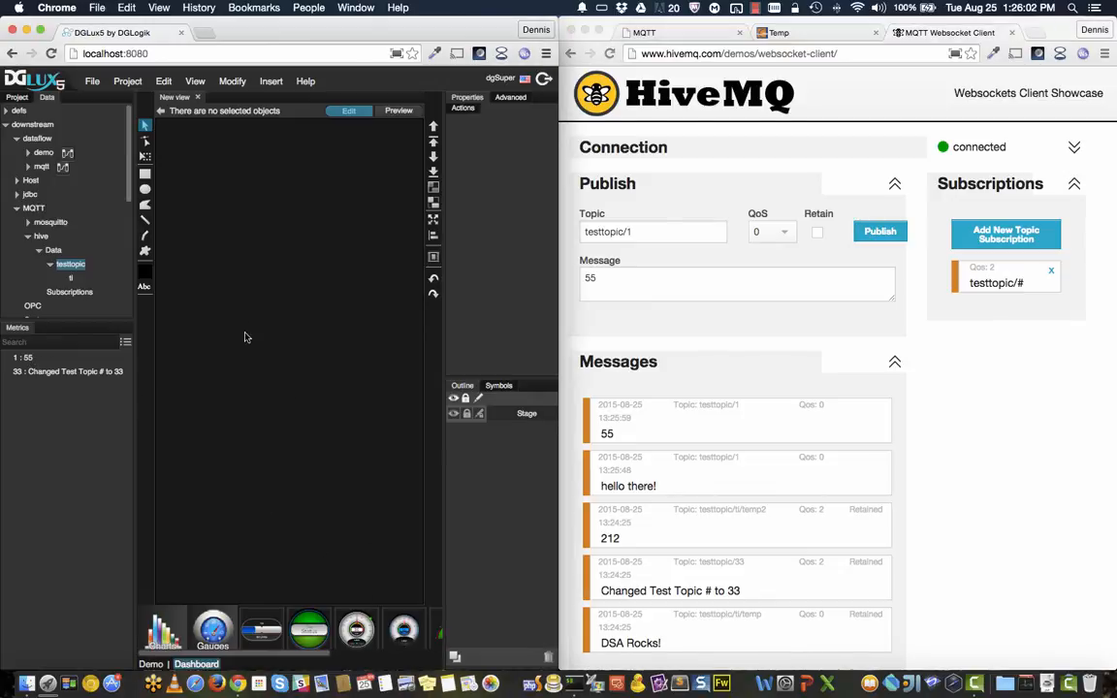
{"action": "left_click_drag", "start_coordinate": [404, 628], "coordinate": [261, 291]}
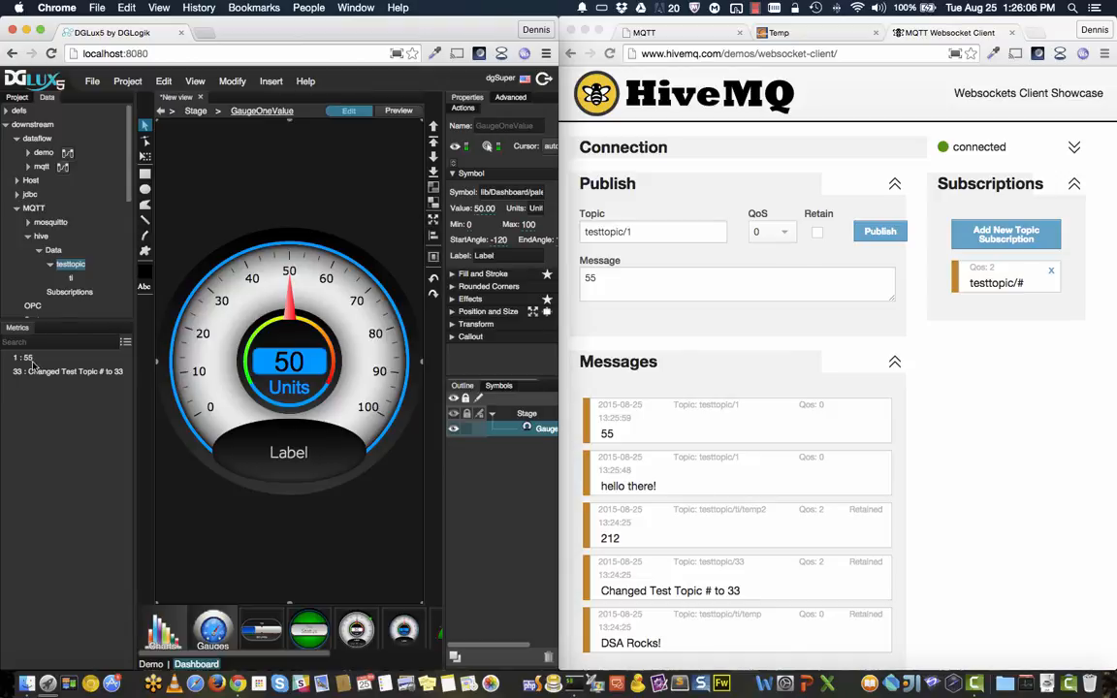
{"action": "left_click_drag", "start_coordinate": [29, 361], "coordinate": [484, 209]}
{"action": "left_click", "coordinate": [367, 424]}
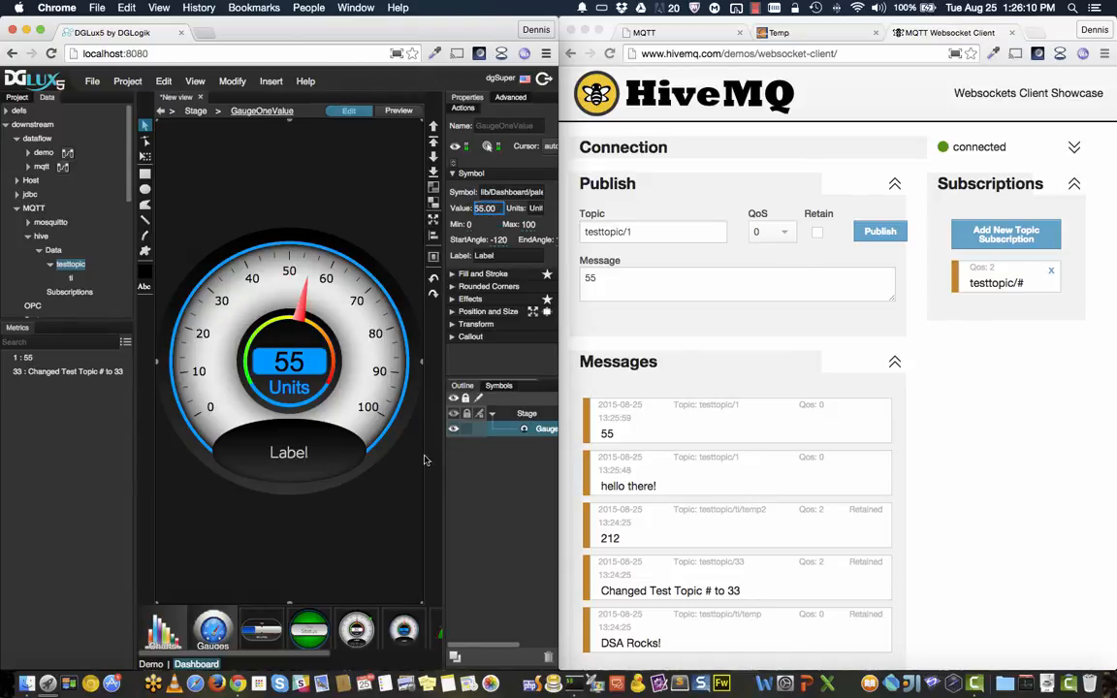
Publish the message 99 to testtopic/1 from the HiveMQ web client.
{"action": "left_click", "coordinate": [734, 287]}
{"action": "key", "text": "super+a"}
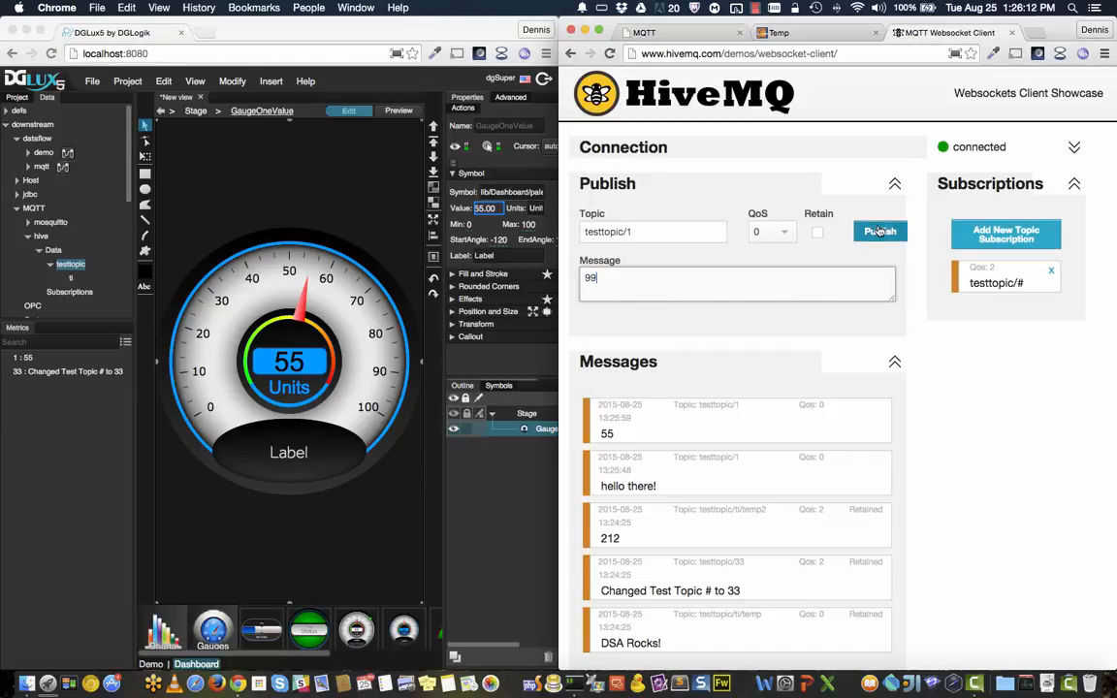
{"action": "type", "text": "99"}
{"action": "left_click", "coordinate": [881, 232]}
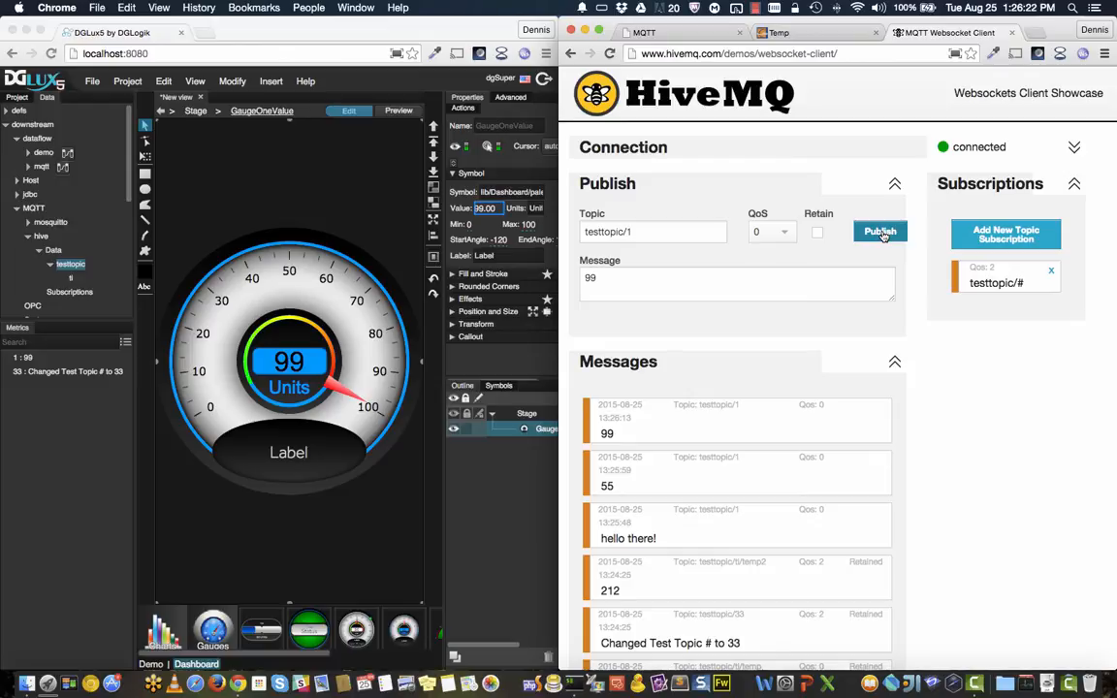
Replace the message with 15 and publish it to testtopic/1 from the HiveMQ web client.
{"action": "left_click", "coordinate": [815, 280]}
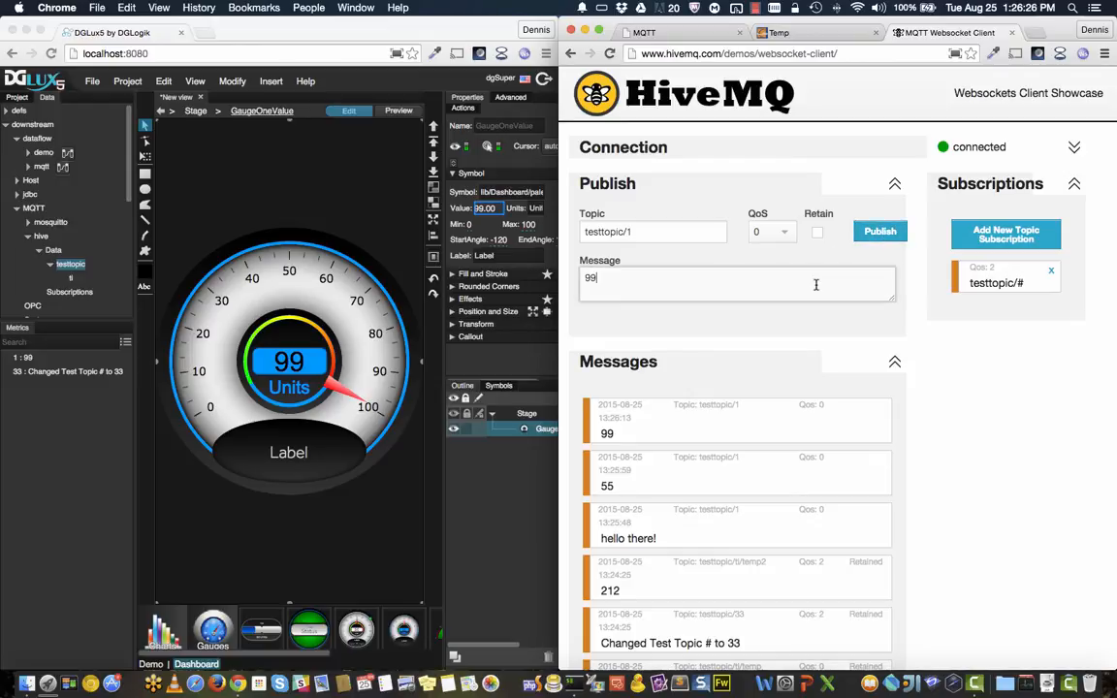
{"action": "key", "text": "super+a"}
{"action": "type", "text": "15"}
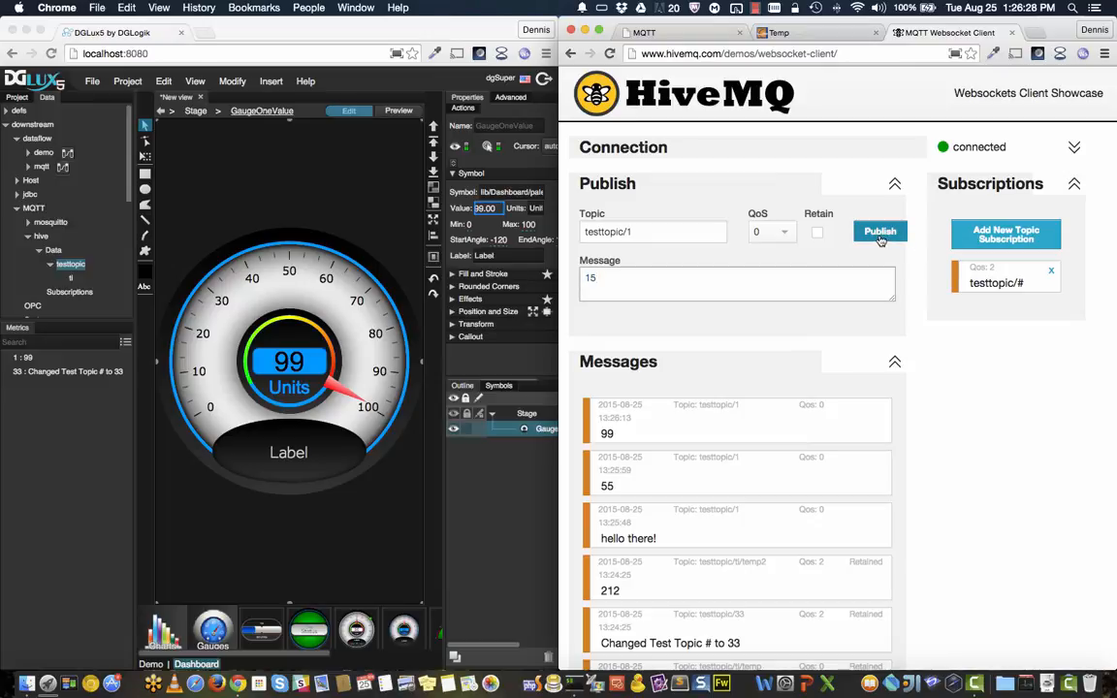
{"action": "left_click", "coordinate": [881, 233]}
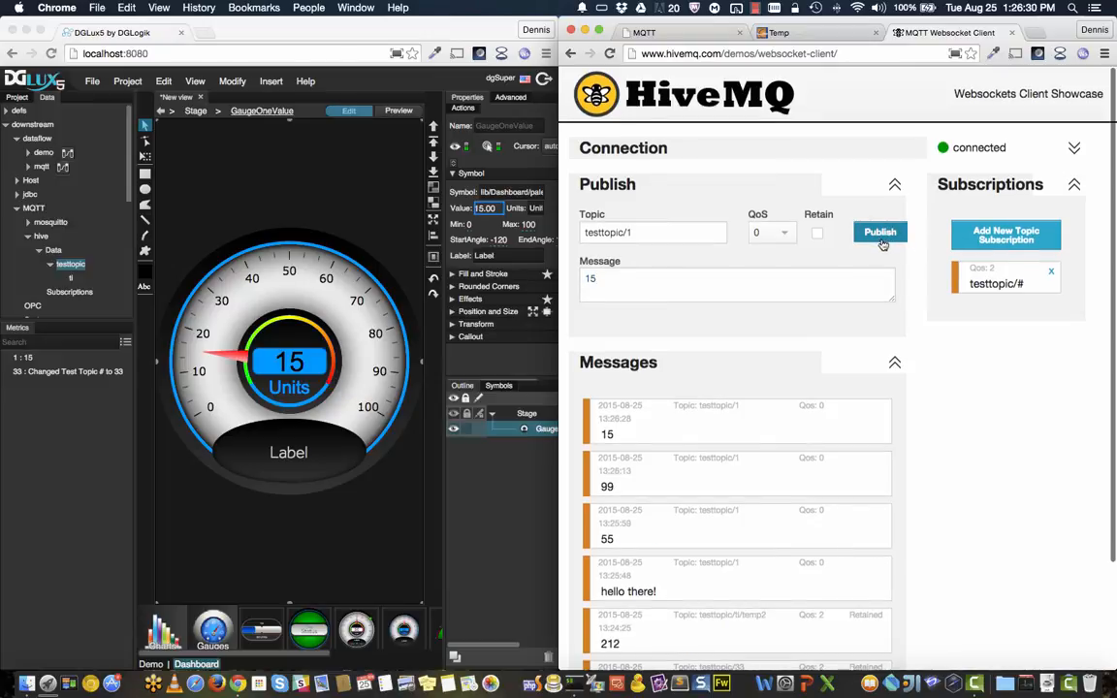
Detach mosquitto's Temp gauge page into its own browser window beneath the HiveMQ web client.
{"action": "left_click", "coordinate": [807, 35]}
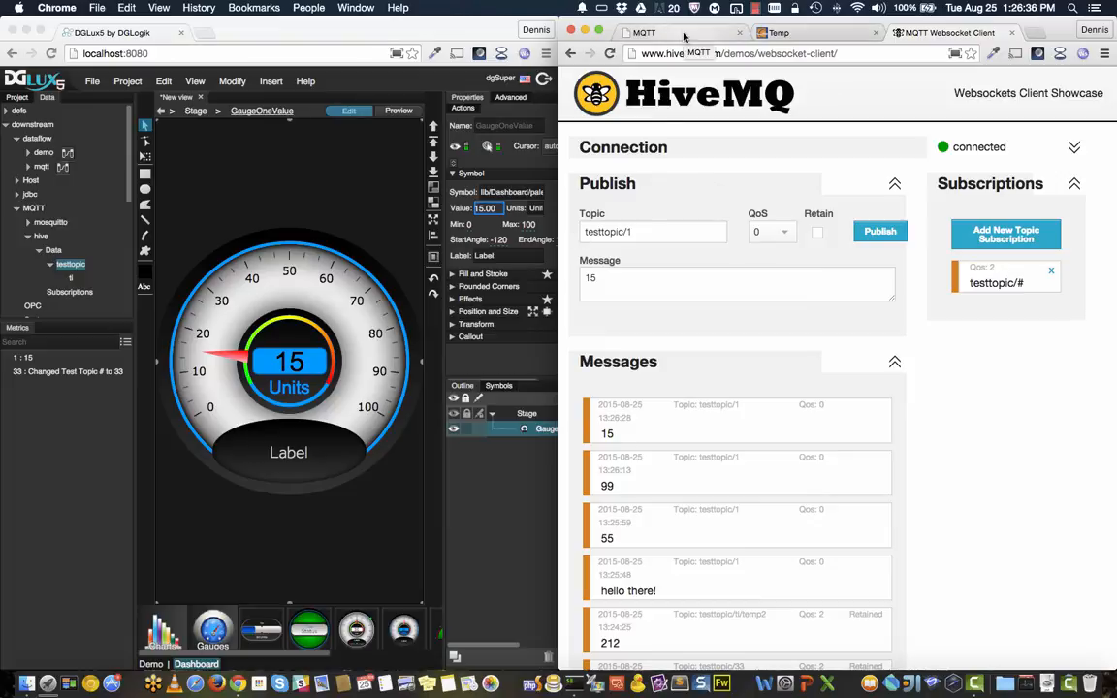
{"action": "left_click_drag", "start_coordinate": [776, 33], "coordinate": [931, 689]}
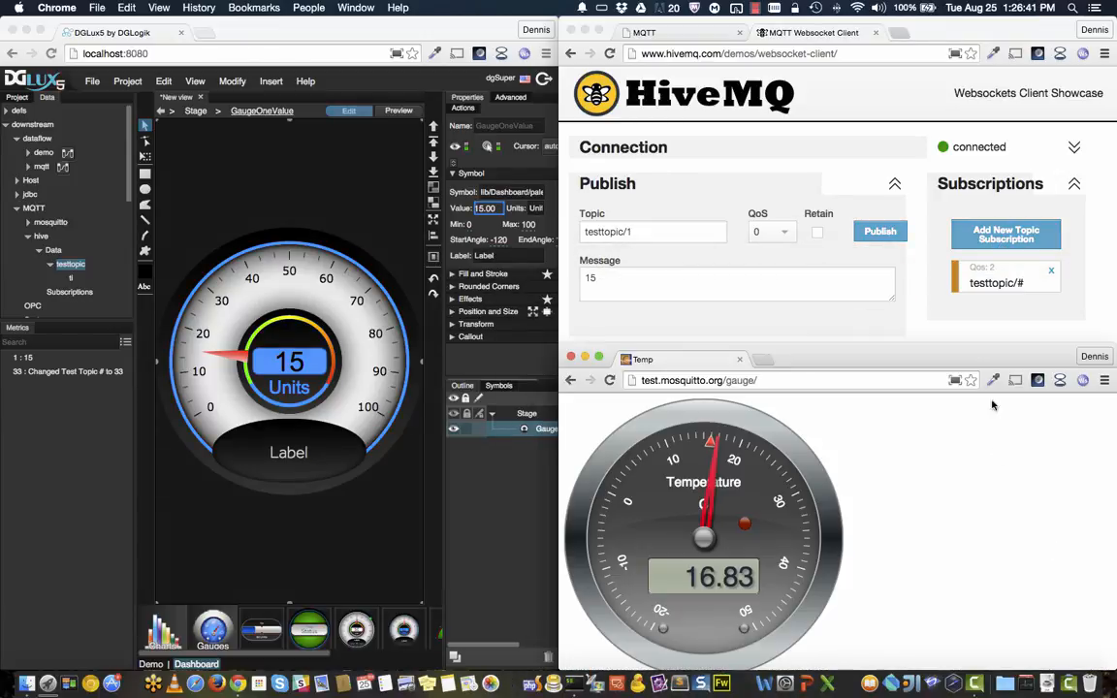
{"action": "left_click", "coordinate": [936, 37]}
{"action": "left_click_drag", "start_coordinate": [936, 37], "coordinate": [1115, 3]}
{"action": "left_click", "coordinate": [920, 455]}
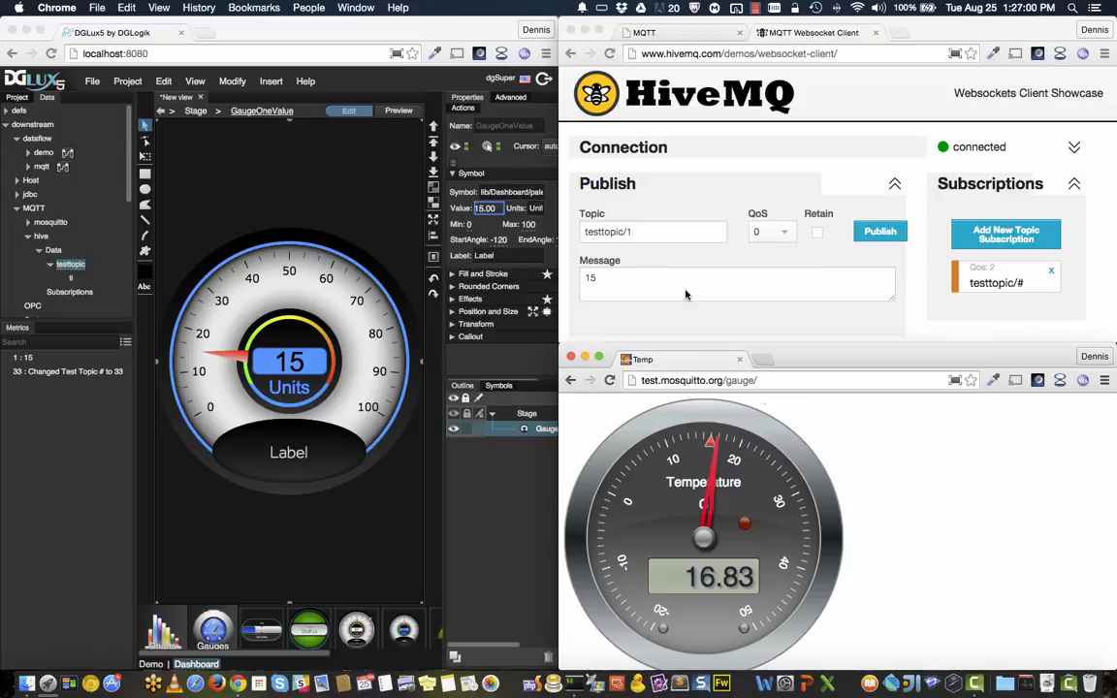
Open the mqtt dataflow in DGLux5, add a value block for testtopic's metric 1 and name the block hiveValue.
{"action": "left_click", "coordinate": [693, 333]}
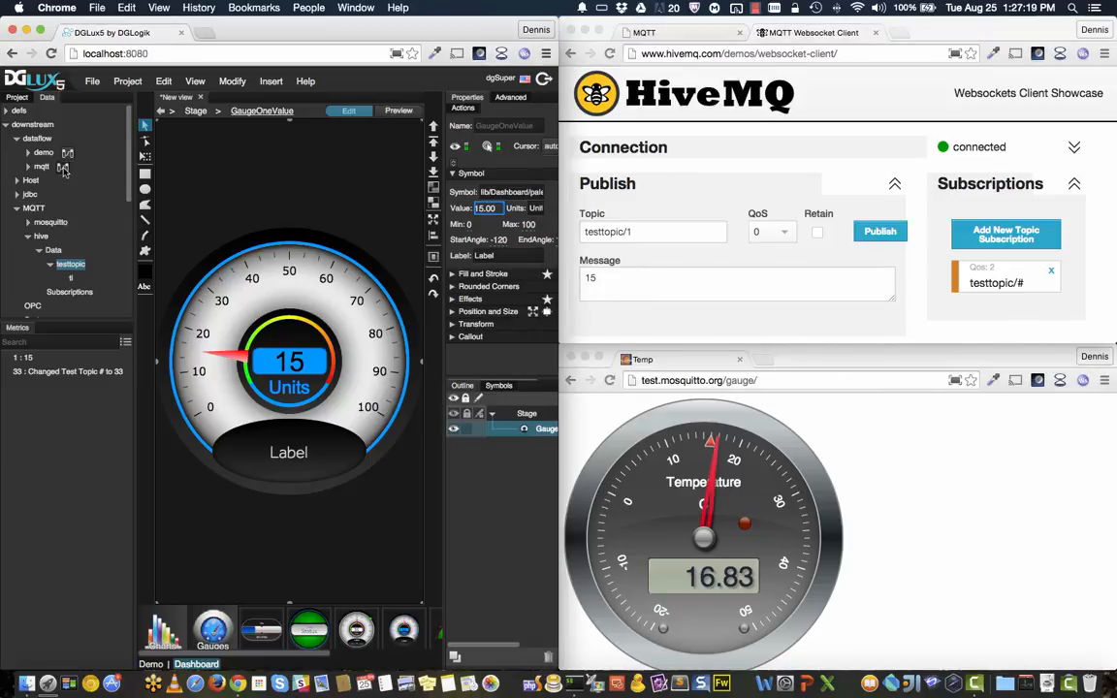
{"action": "left_click", "coordinate": [64, 167]}
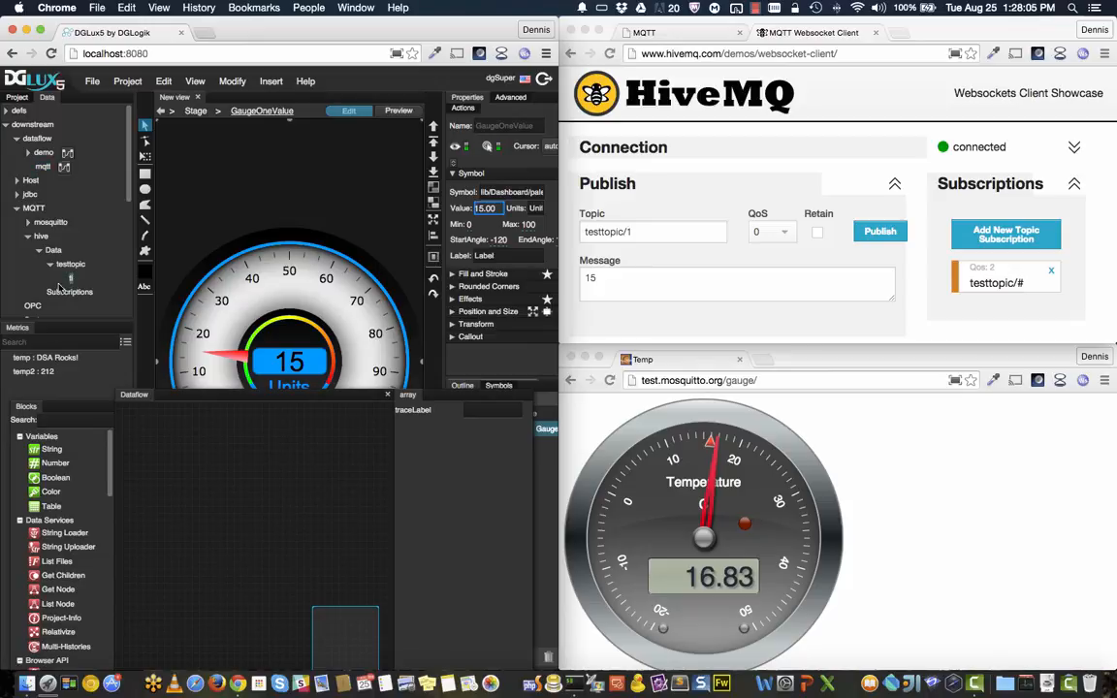
{"action": "left_click", "coordinate": [70, 264]}
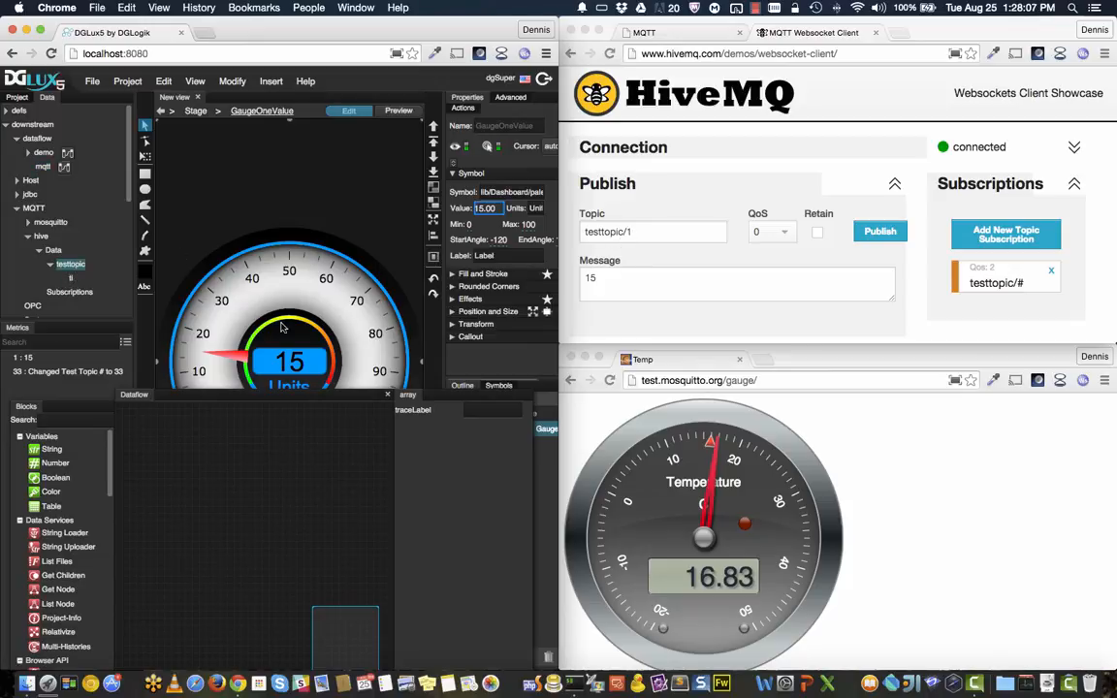
{"action": "left_click_drag", "start_coordinate": [26, 360], "coordinate": [182, 438]}
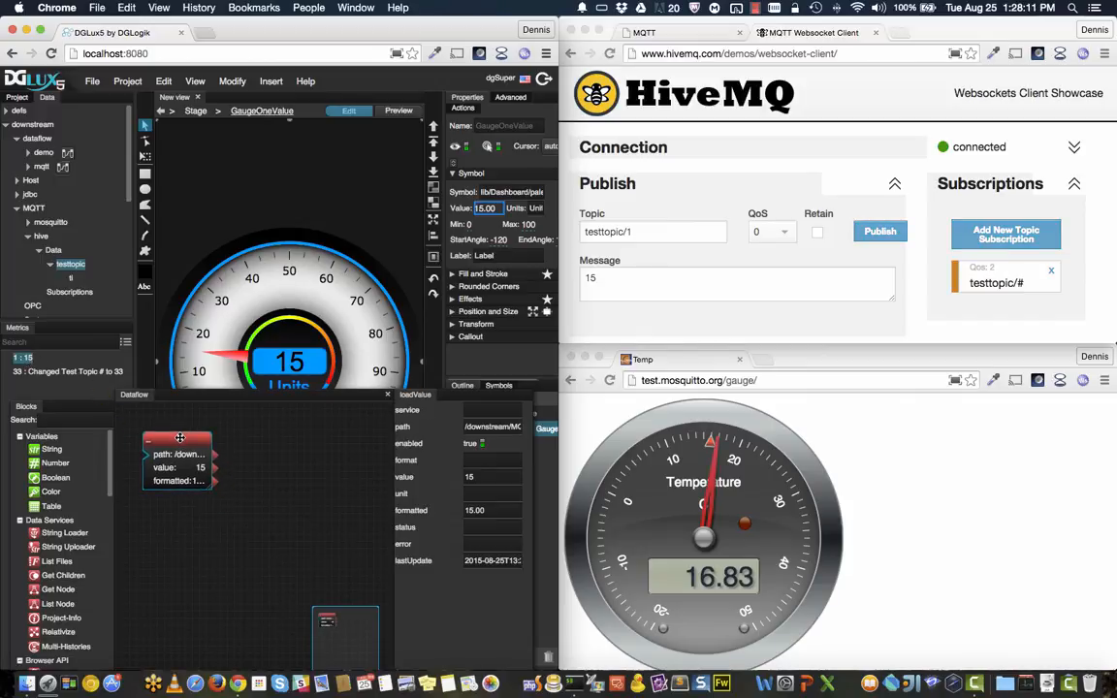
{"action": "double_click", "coordinate": [180, 437]}
{"action": "type", "text": "hiveValue"}
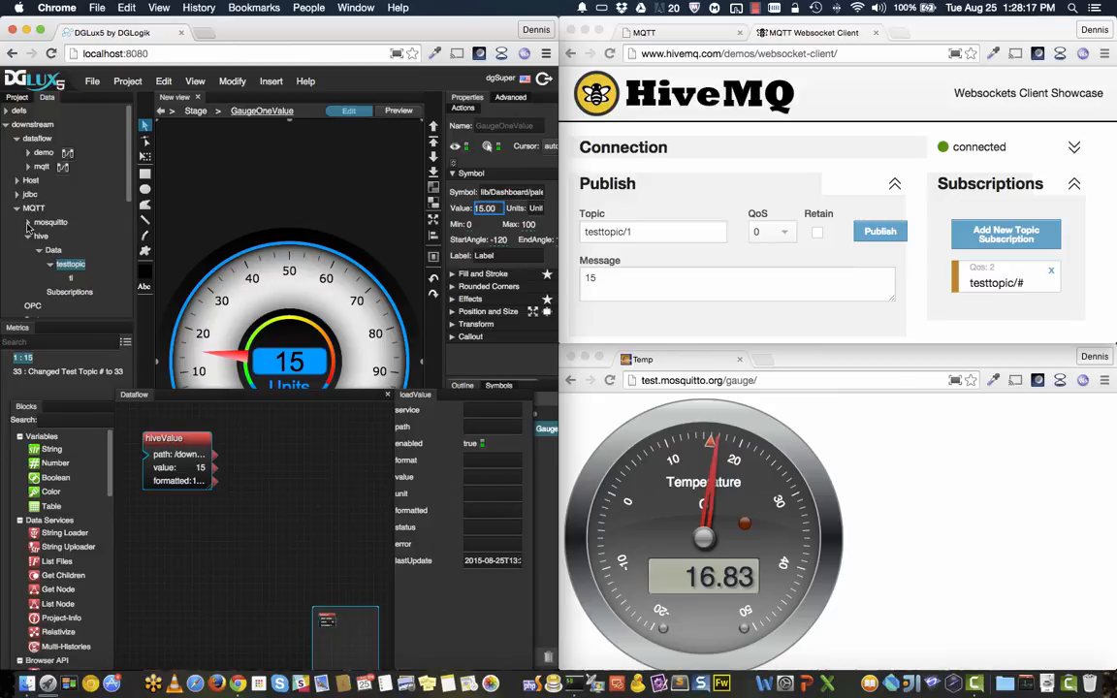
Add a set-action block for mosquitto's temp/random metric to the dataflow and feed its value from hiveValue's value output.
{"action": "left_click", "coordinate": [28, 223]}
{"action": "left_click", "coordinate": [39, 236]}
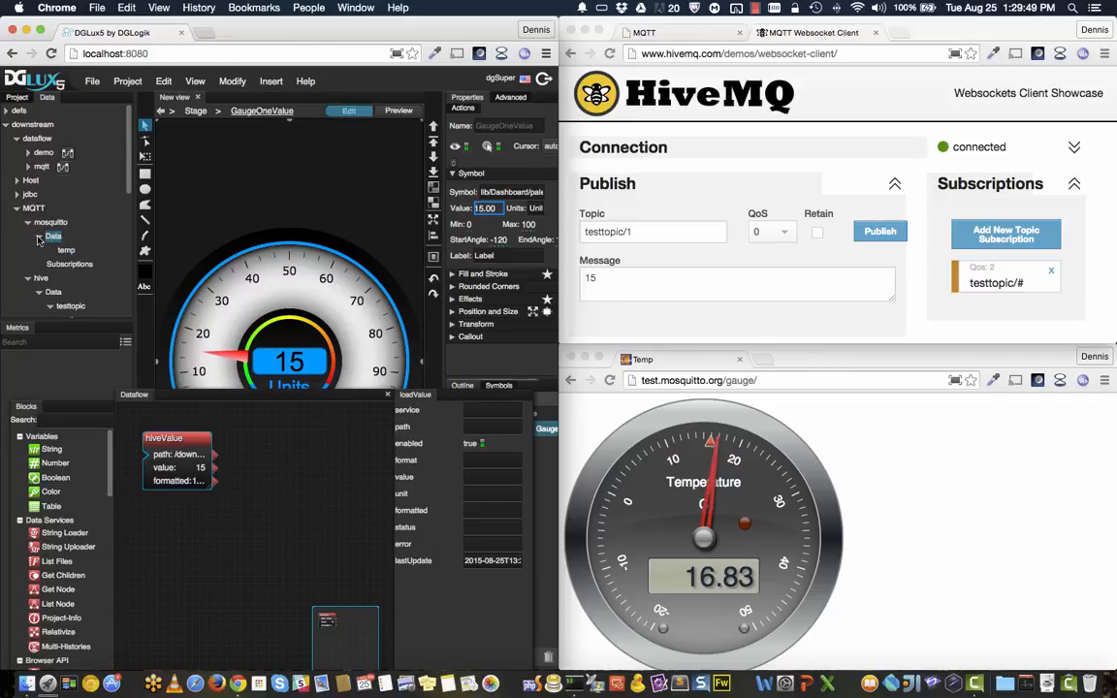
{"action": "left_click", "coordinate": [66, 250]}
{"action": "left_click", "coordinate": [56, 365]}
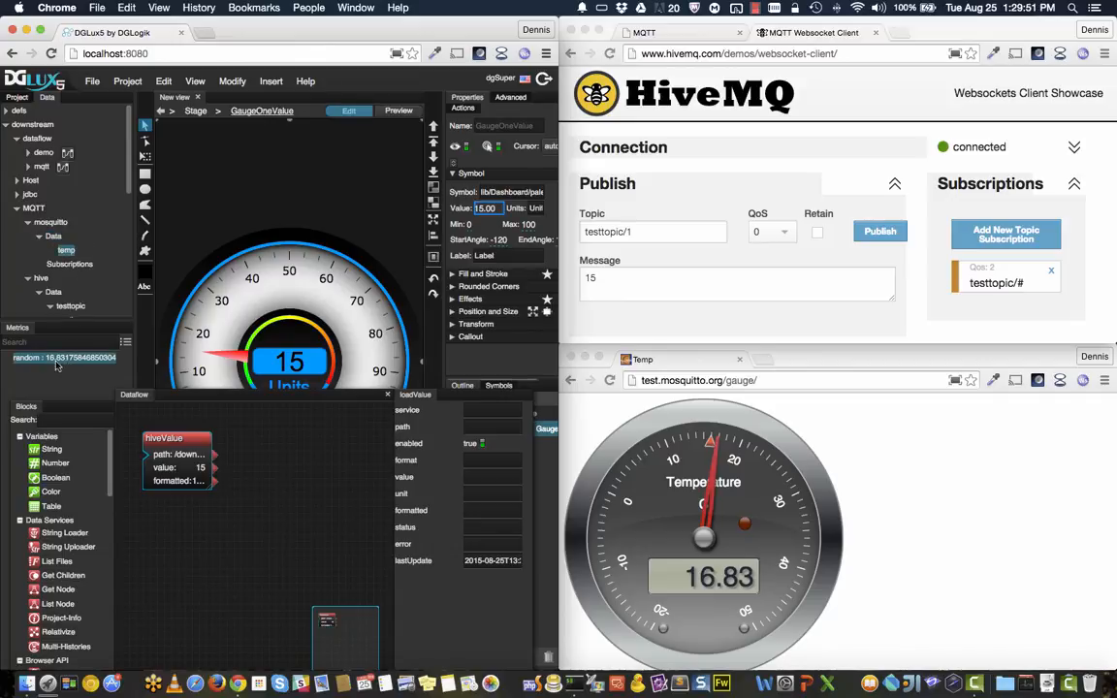
{"action": "left_click_drag", "start_coordinate": [41, 364], "coordinate": [279, 462]}
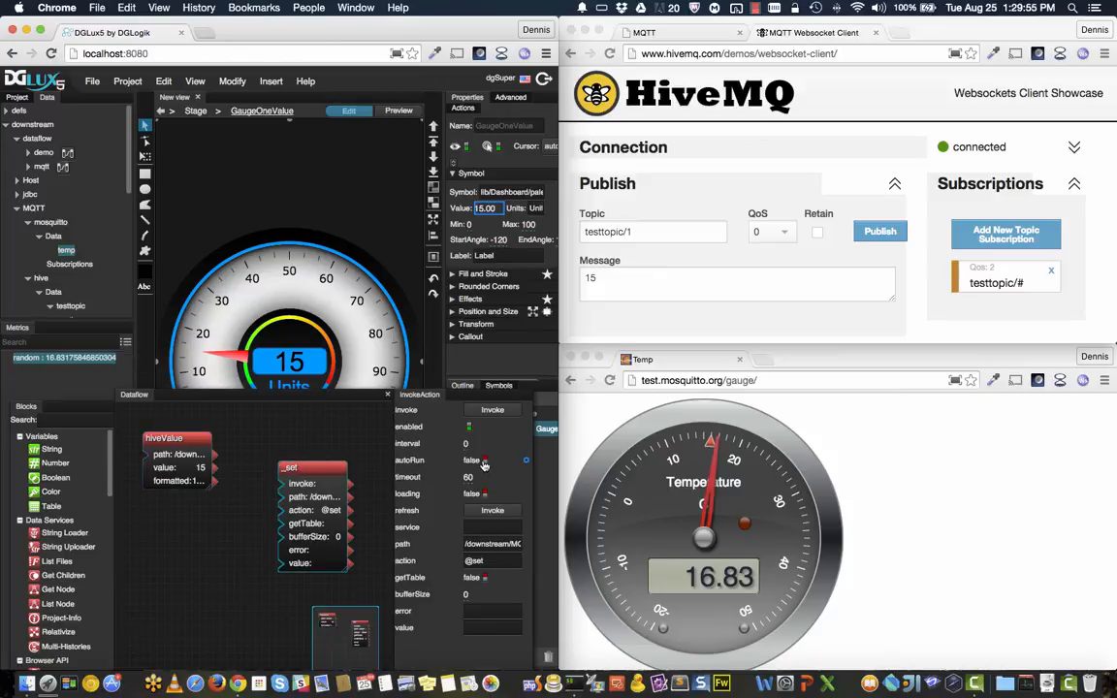
{"action": "left_click", "coordinate": [290, 443]}
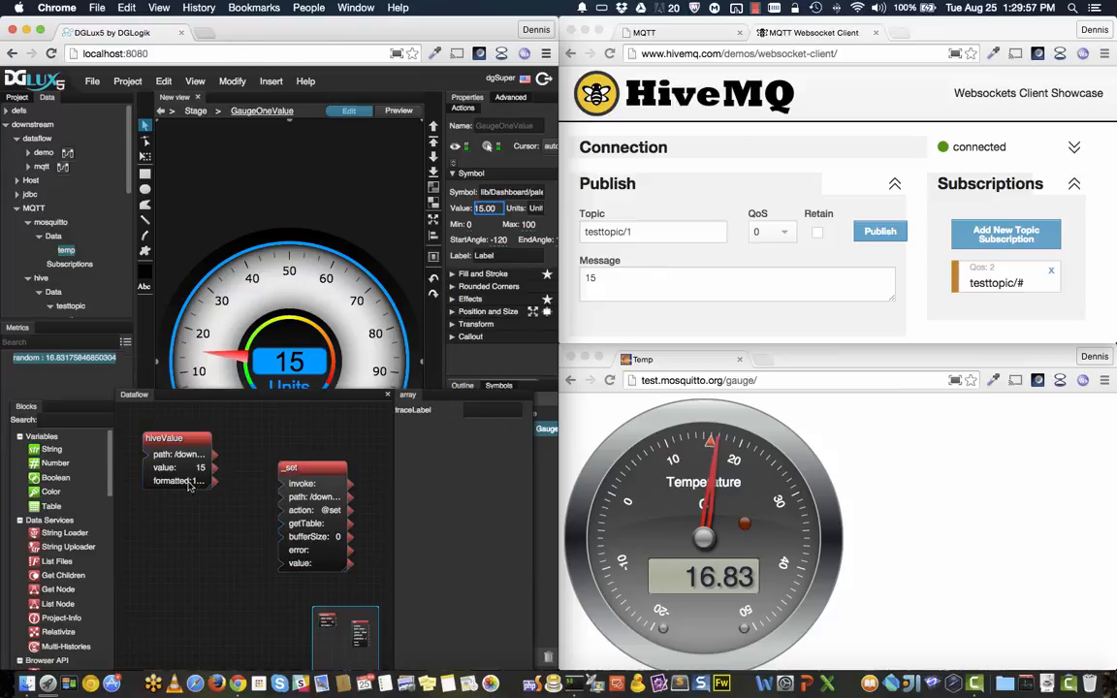
{"action": "left_click_drag", "start_coordinate": [213, 469], "coordinate": [294, 570]}
Replace the message with 55 and publish it to testtopic/1 from the HiveMQ web client.
{"action": "left_click", "coordinate": [758, 280]}
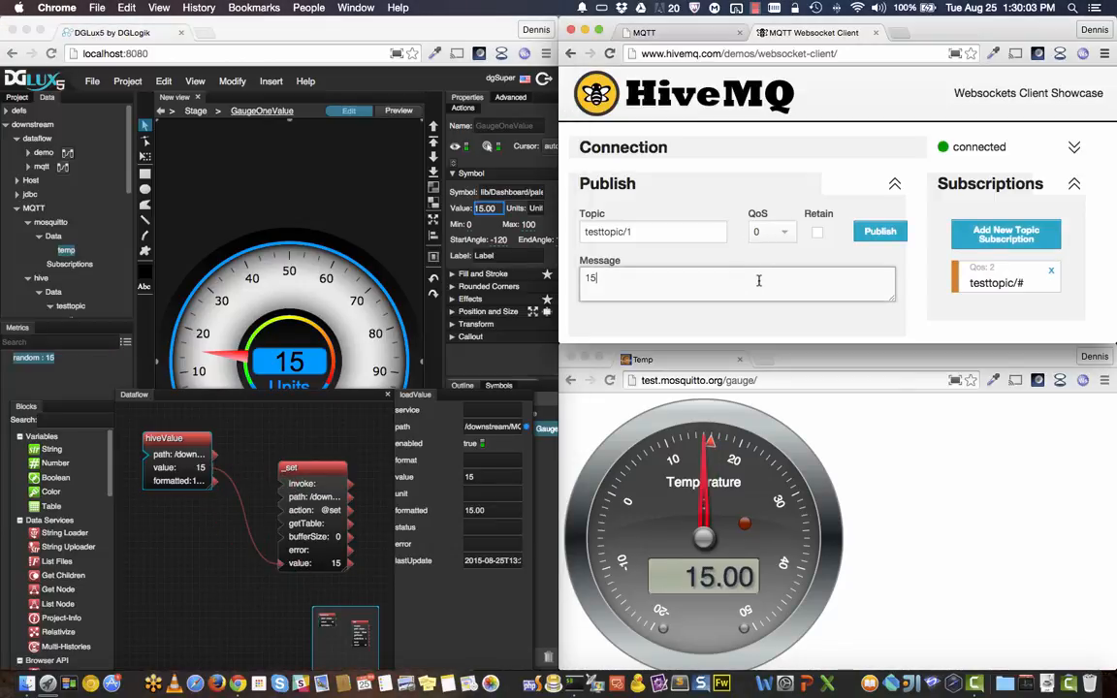
{"action": "type", "text": "55"}
{"action": "left_click", "coordinate": [873, 231]}
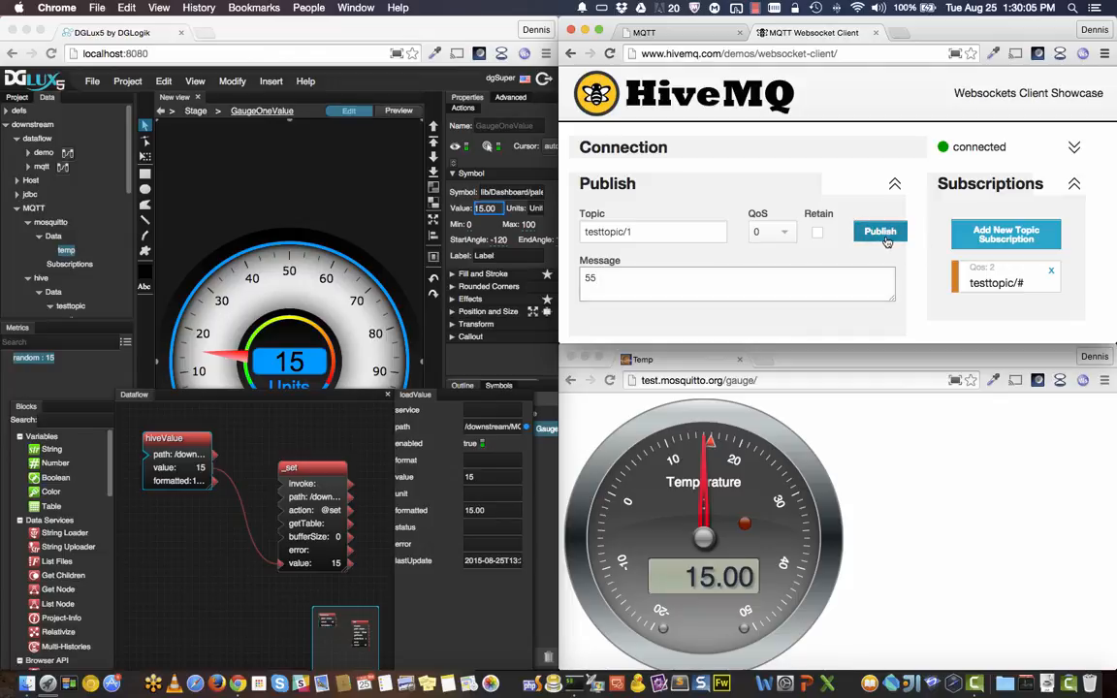
Replace the message with 12 and publish it to testtopic/1.
{"action": "triple_click", "coordinate": [738, 286]}
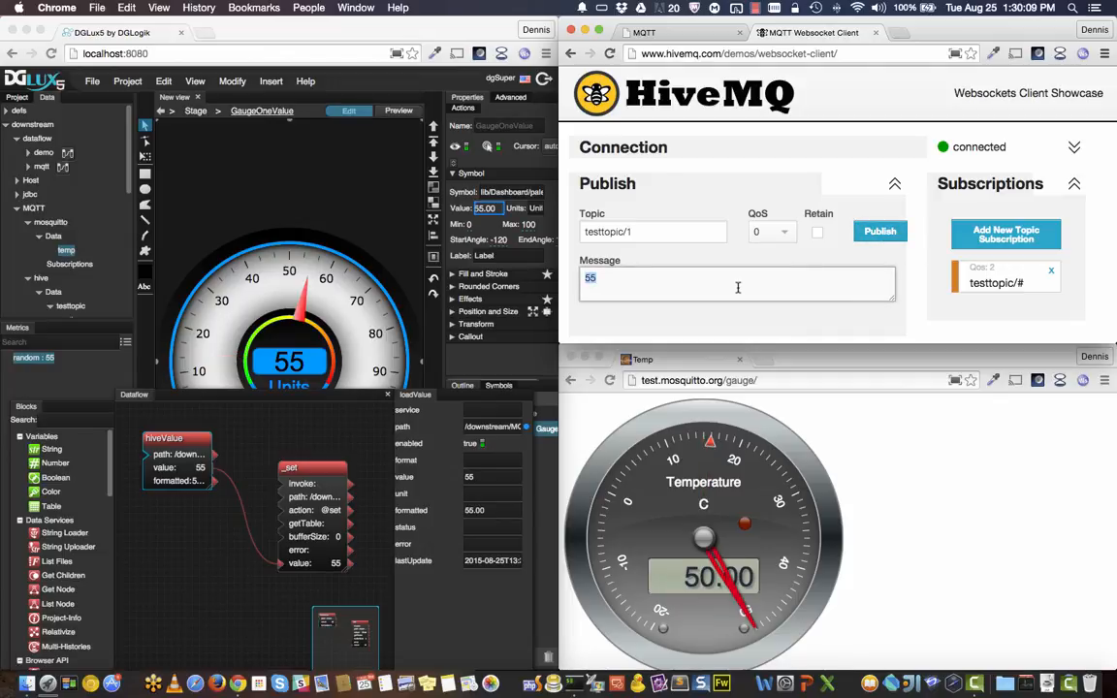
{"action": "type", "text": "12"}
{"action": "left_click", "coordinate": [884, 236]}
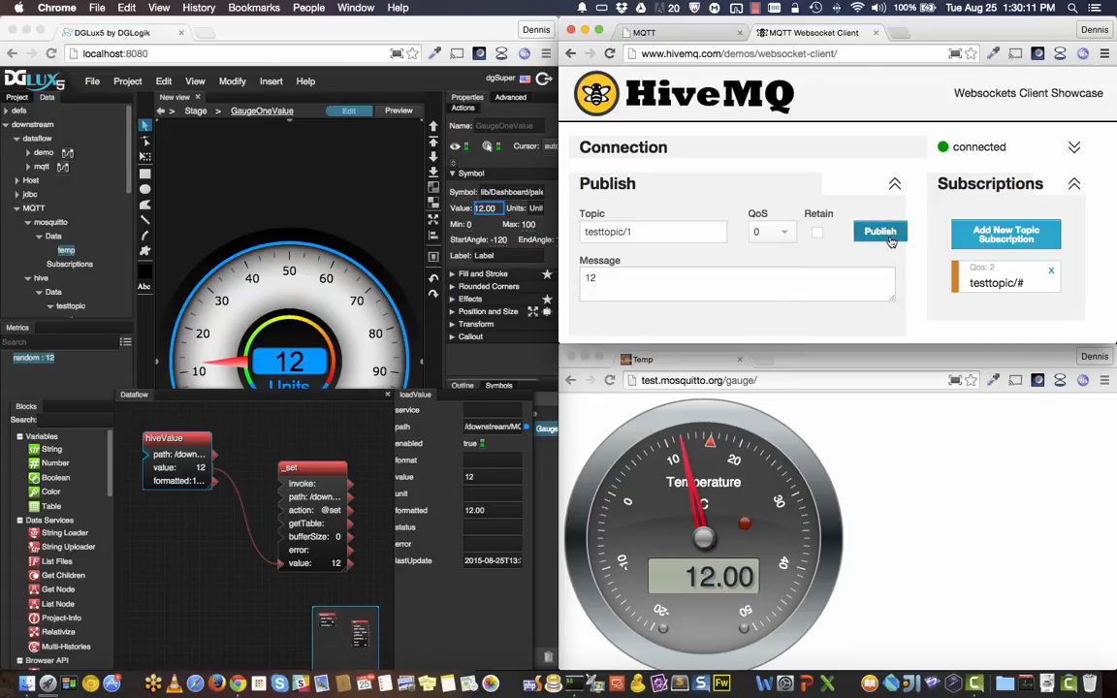
Add a Scale block to the DGLux5 dataflow and connect hiveValue's value to its input.
{"action": "left_click", "coordinate": [68, 419]}
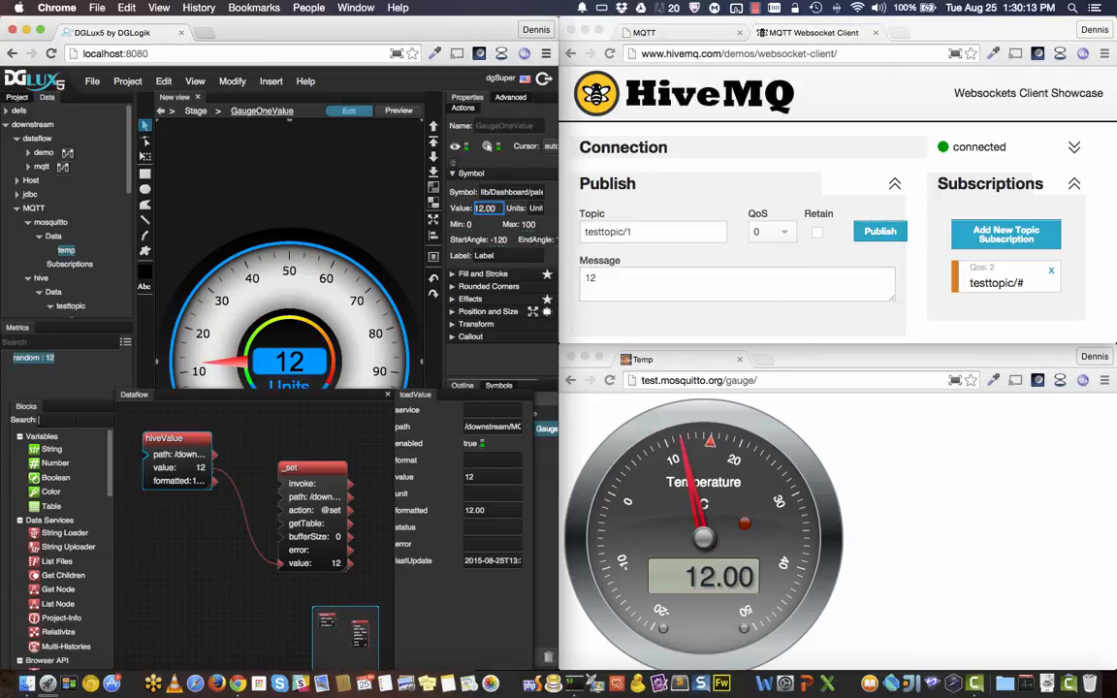
{"action": "type", "text": "sca"}
{"action": "left_click_drag", "start_coordinate": [51, 449], "coordinate": [173, 525]}
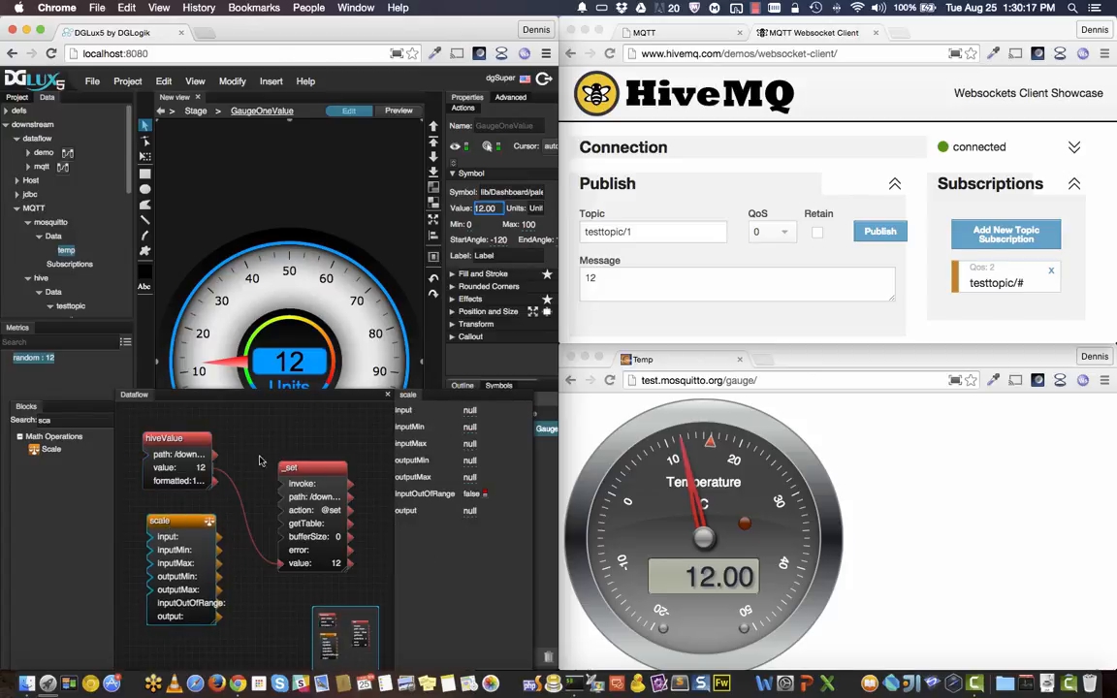
{"action": "left_click_drag", "start_coordinate": [213, 467], "coordinate": [148, 536]}
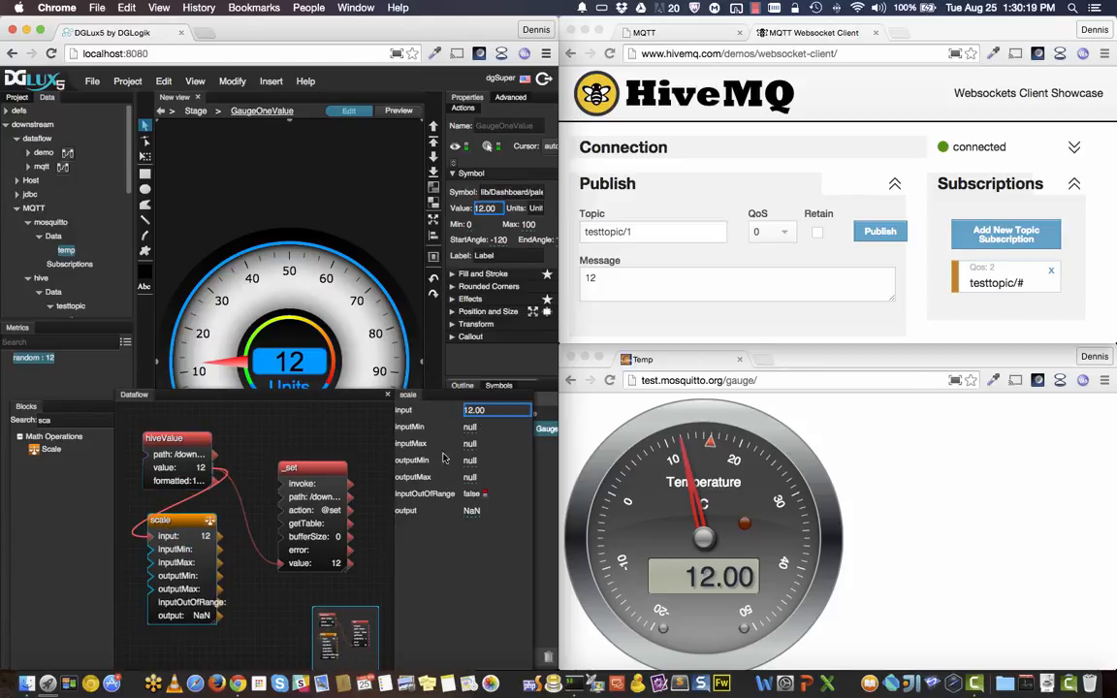
Scale the input range 0 to 100 to the output range -20 to 50, and wire the Scale output to the set block's value.
{"action": "left_click", "coordinate": [472, 428]}
{"action": "type", "text": "0"}
{"action": "key", "text": "Tab"}
{"action": "type", "text": "1"}
{"action": "left_click", "coordinate": [469, 460]}
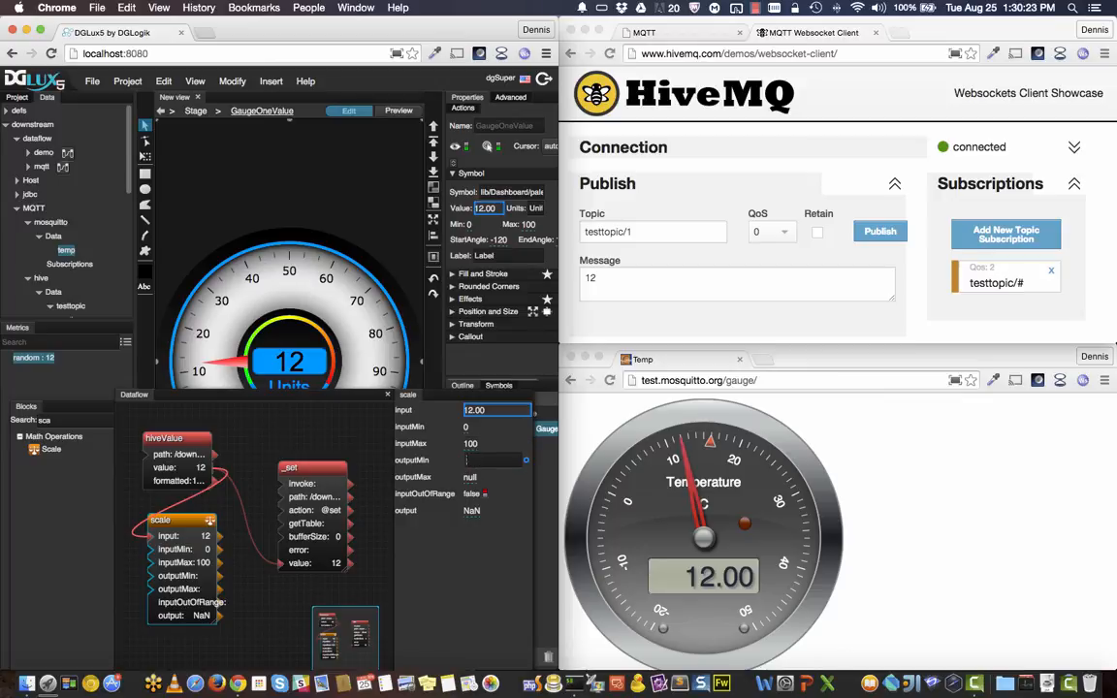
{"action": "type", "text": "-20"}
{"action": "left_click", "coordinate": [469, 477]}
{"action": "type", "text": "50"}
{"action": "key", "text": "Return"}
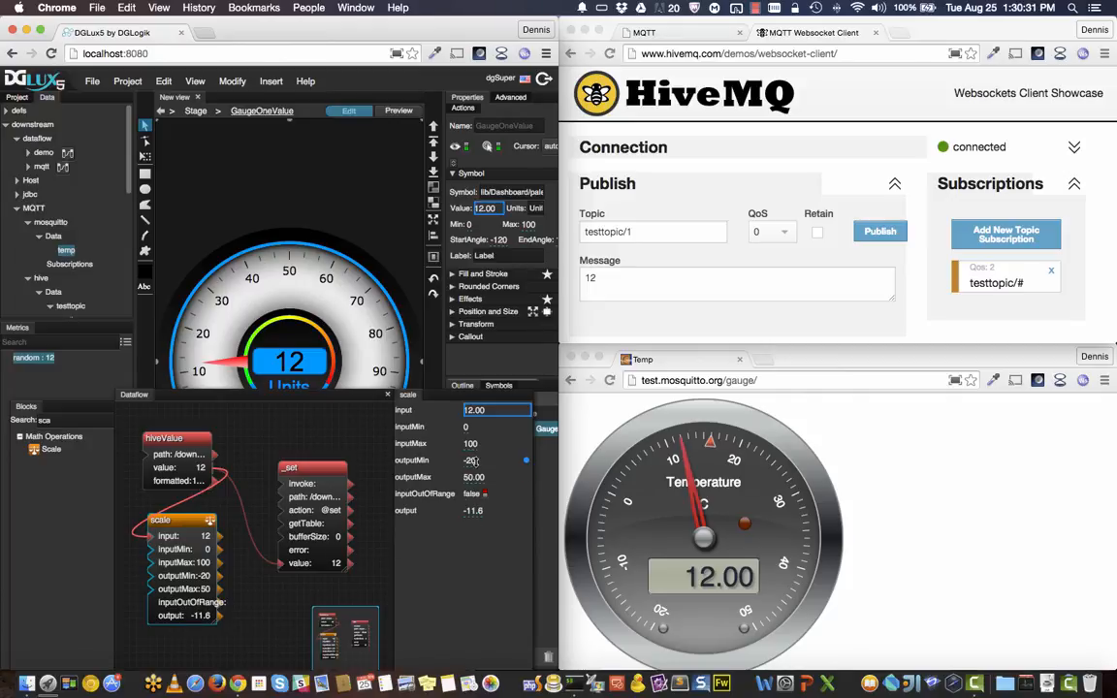
{"action": "left_click_drag", "start_coordinate": [180, 615], "coordinate": [283, 564]}
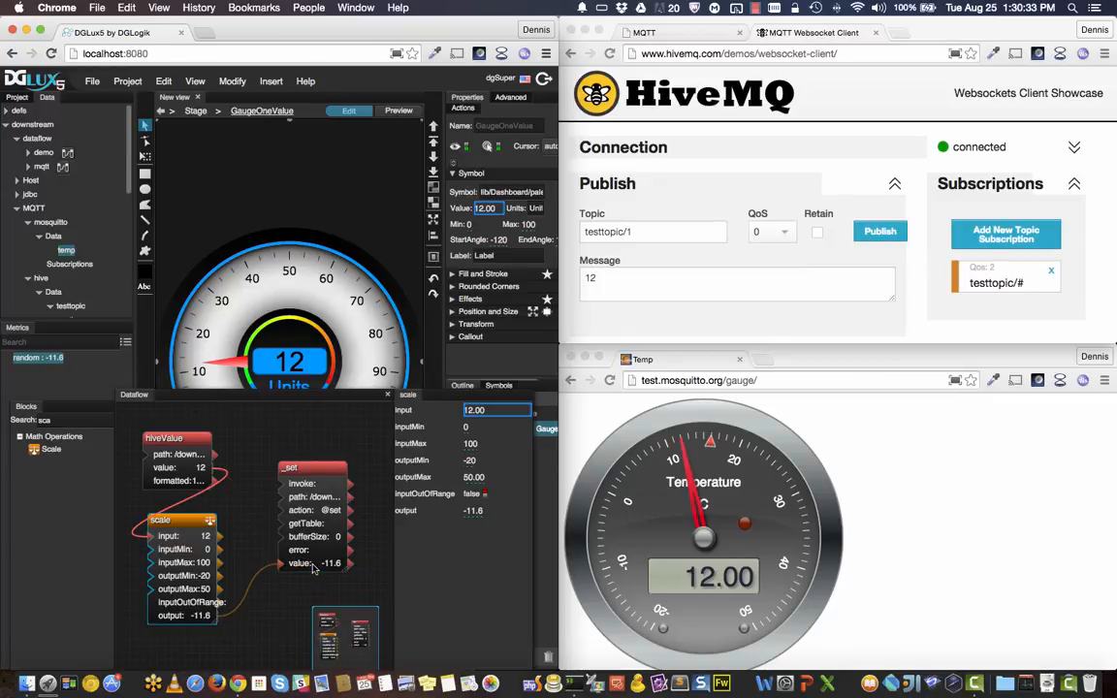
Change the message to 100 in the HiveMQ web client and publish it to testtopic/1.
{"action": "left_click", "coordinate": [658, 287]}
{"action": "key", "text": "BackSpace"}
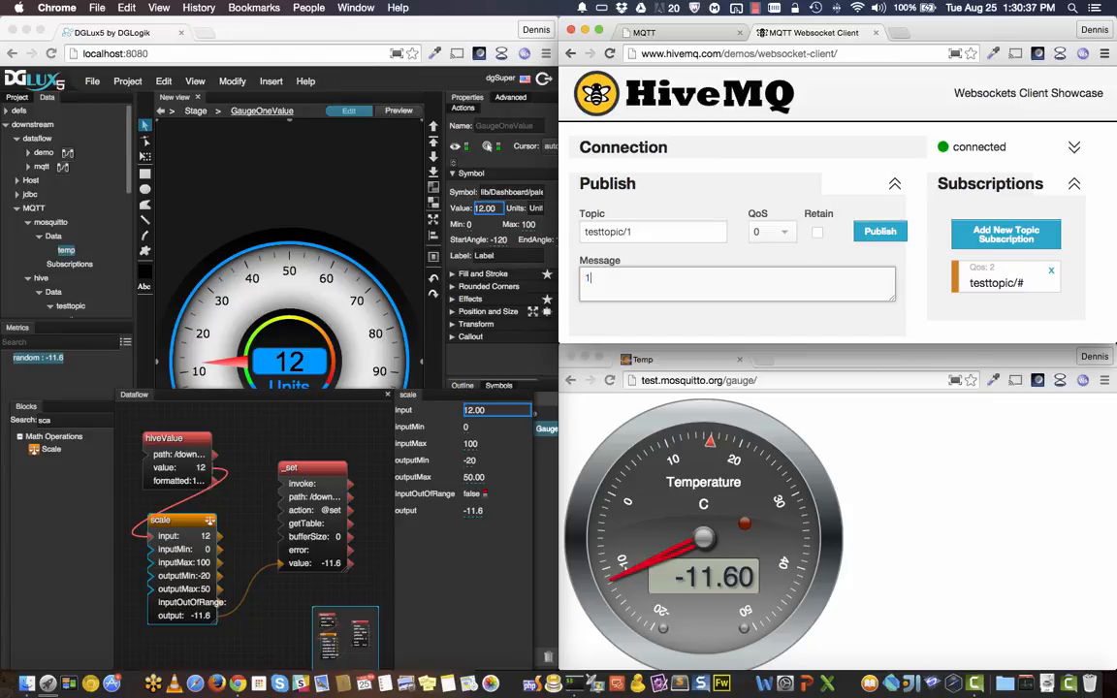
{"action": "left_click", "coordinate": [878, 232]}
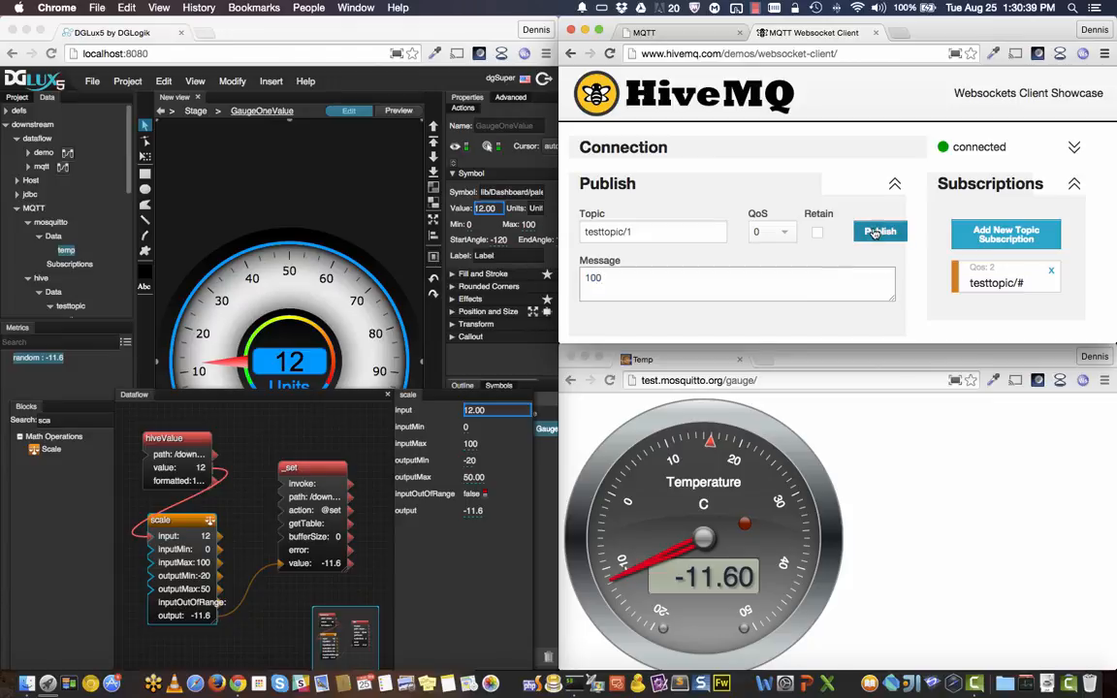
Replace the message with 0 and publish it to testtopic/1.
{"action": "triple_click", "coordinate": [657, 287]}
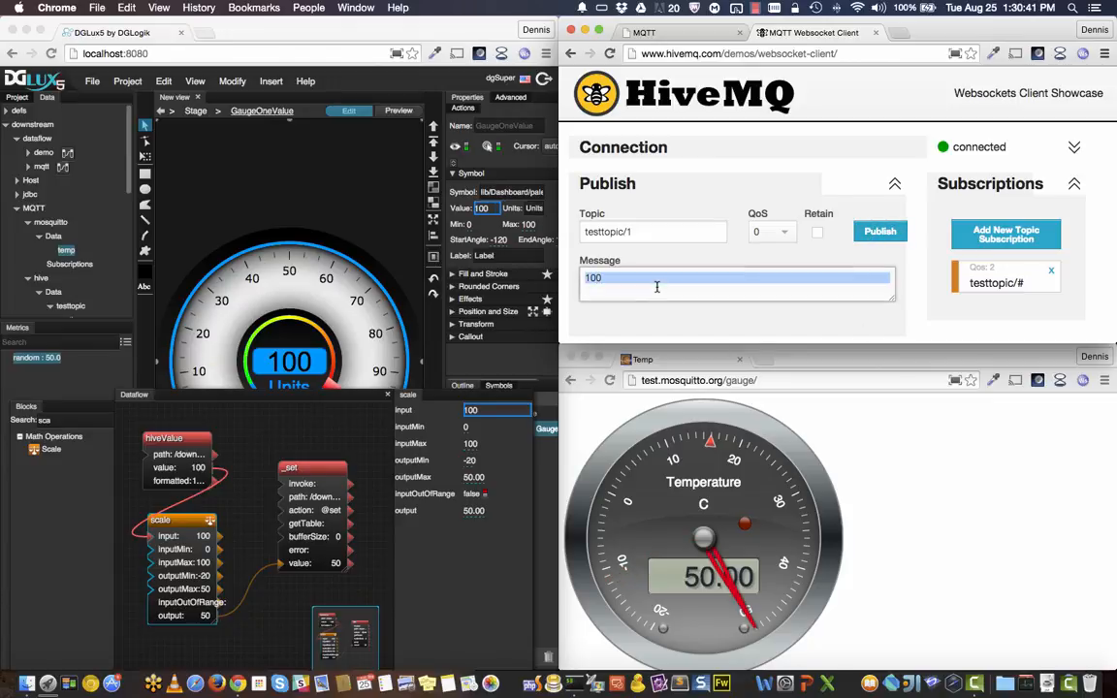
{"action": "type", "text": "0"}
{"action": "left_click", "coordinate": [878, 232]}
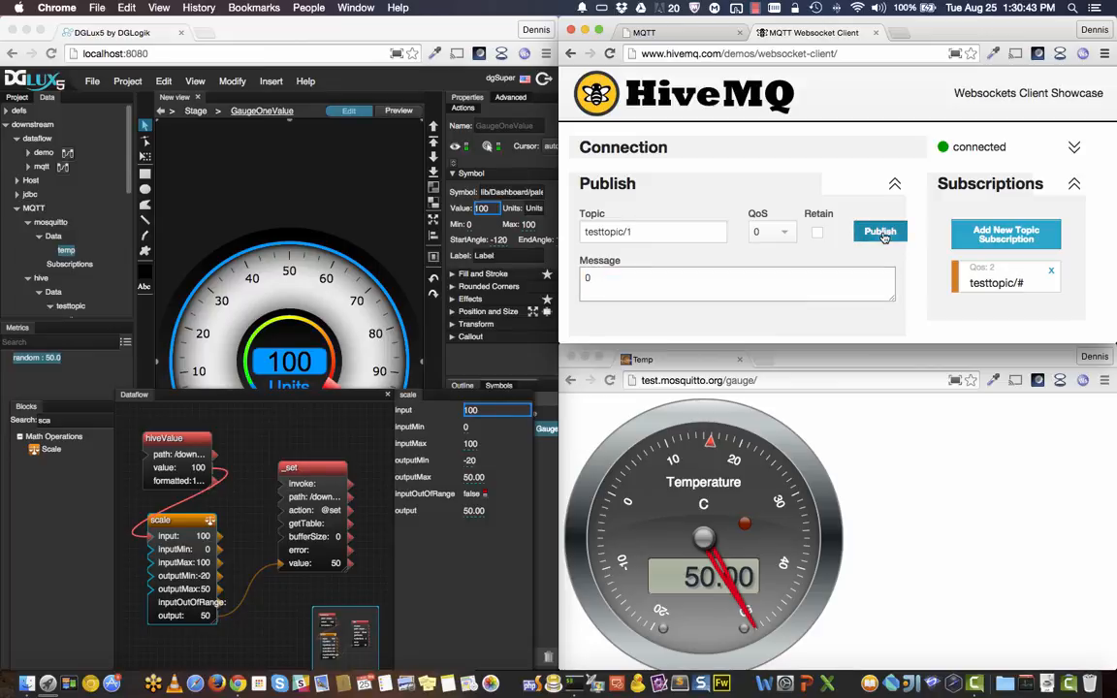